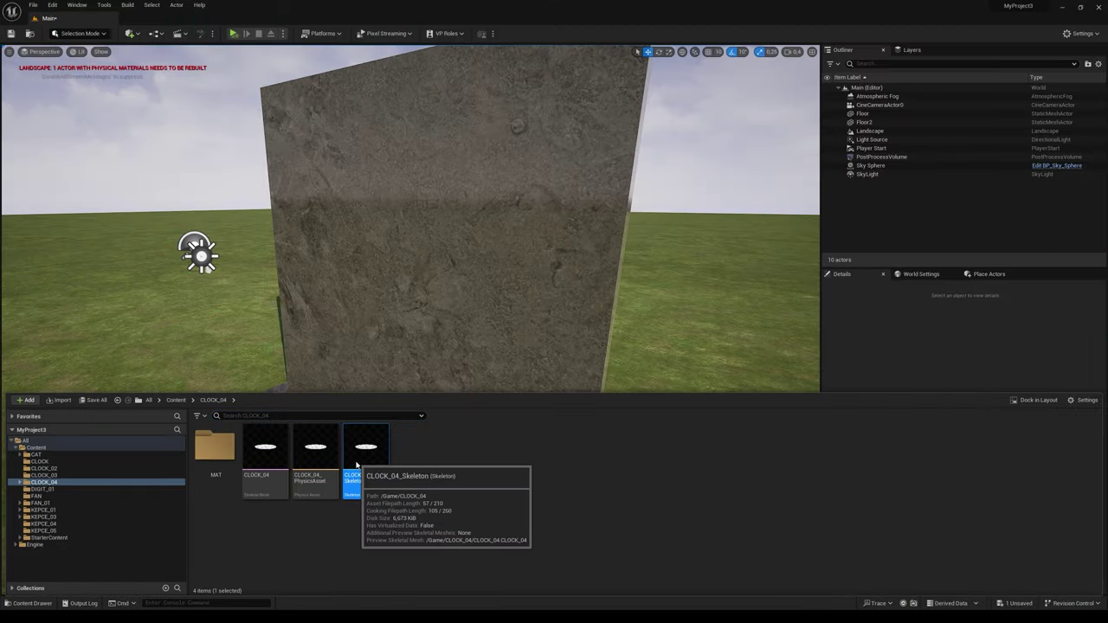
Step: Open the CLOCK_04 skeleton, test-rotate the HAND1_SECOND bone, then undo the rotation
double_click(355, 466)
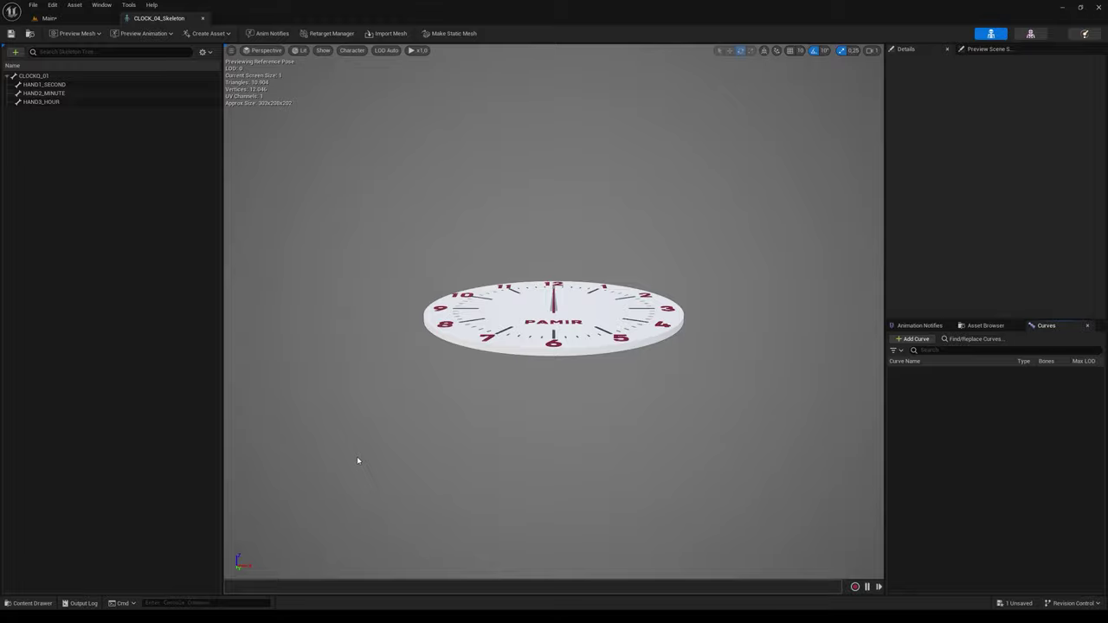
left_click_drag(322, 303, 365, 274)
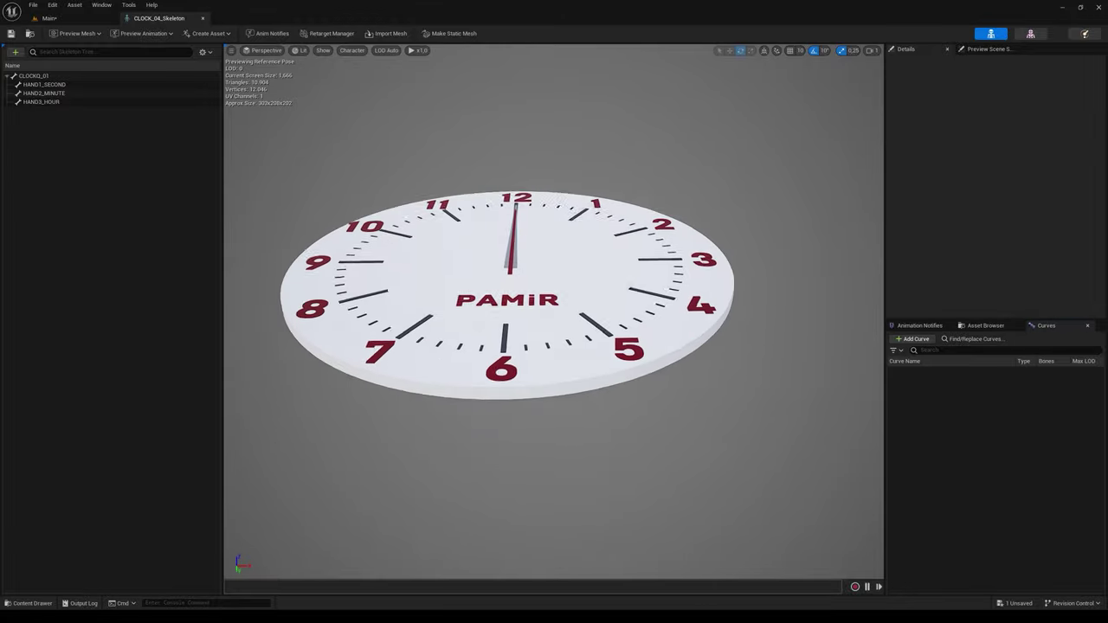
left_click(48, 85)
left_click_drag(552, 292, 561, 296)
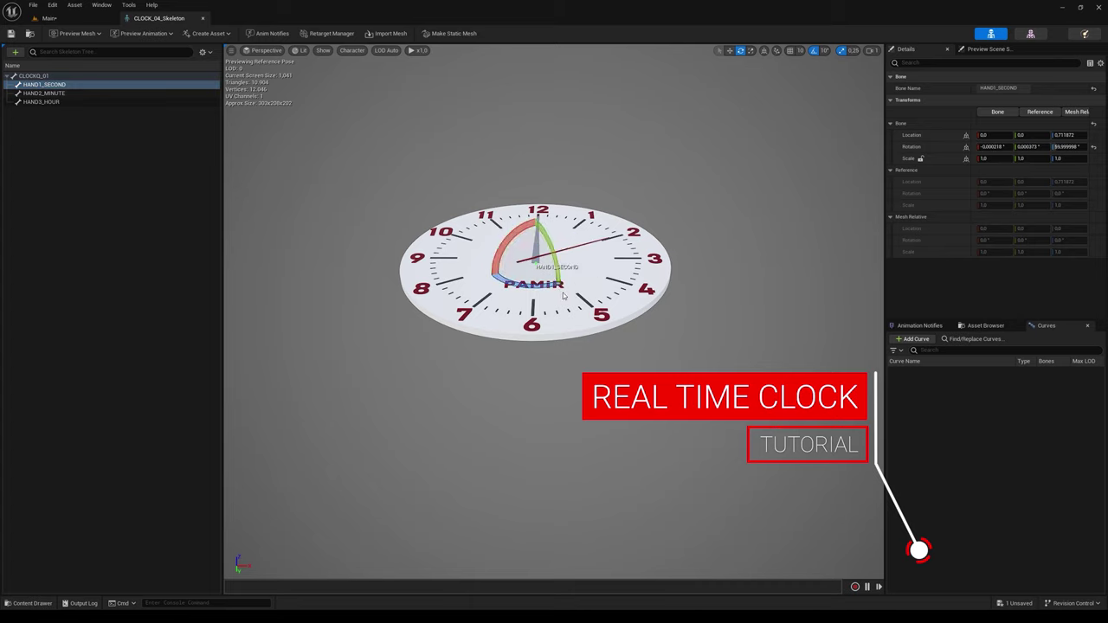
key("ctrl+z")
Step: Test-rotate the HAND2_MINUTE and HAND3_HOUR bones, undoing each rotation
left_click(104, 93)
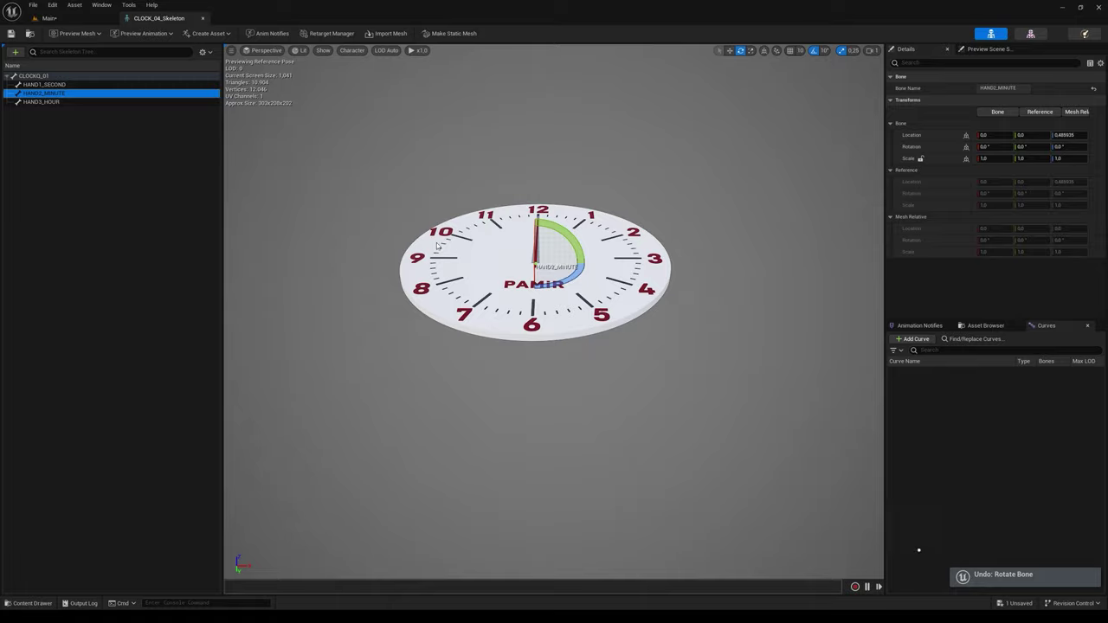
mouse_move(580, 277)
left_mouse_down()
mouse_move(585, 262)
mouse_move(598, 307)
left_mouse_up()
scroll(597, 307, "up", 5)
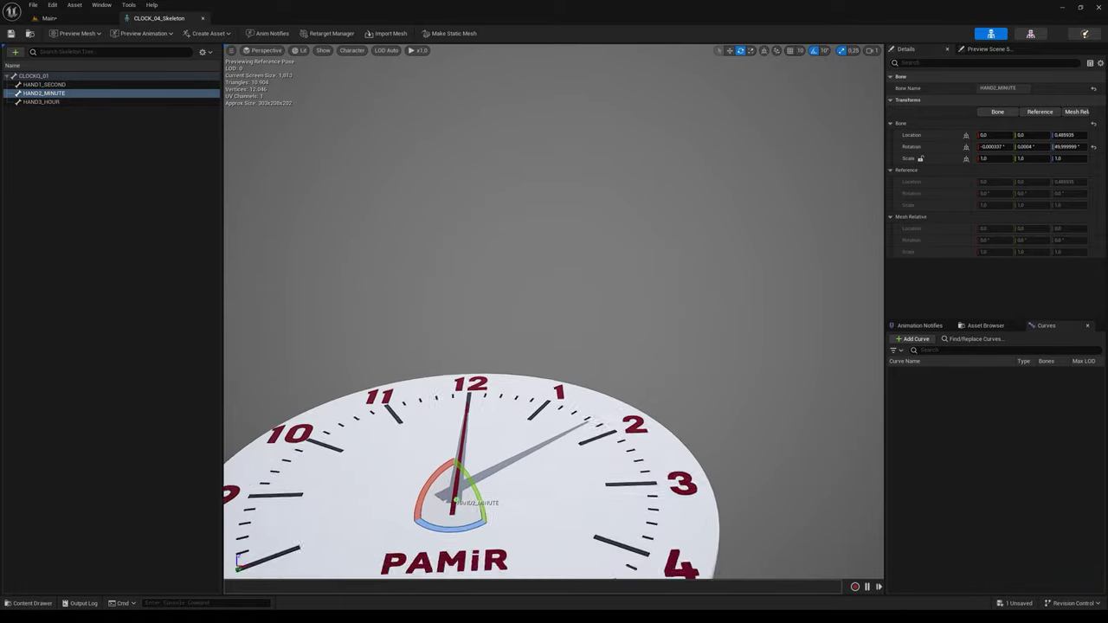
middle_click_drag(292, 193, 283, 207)
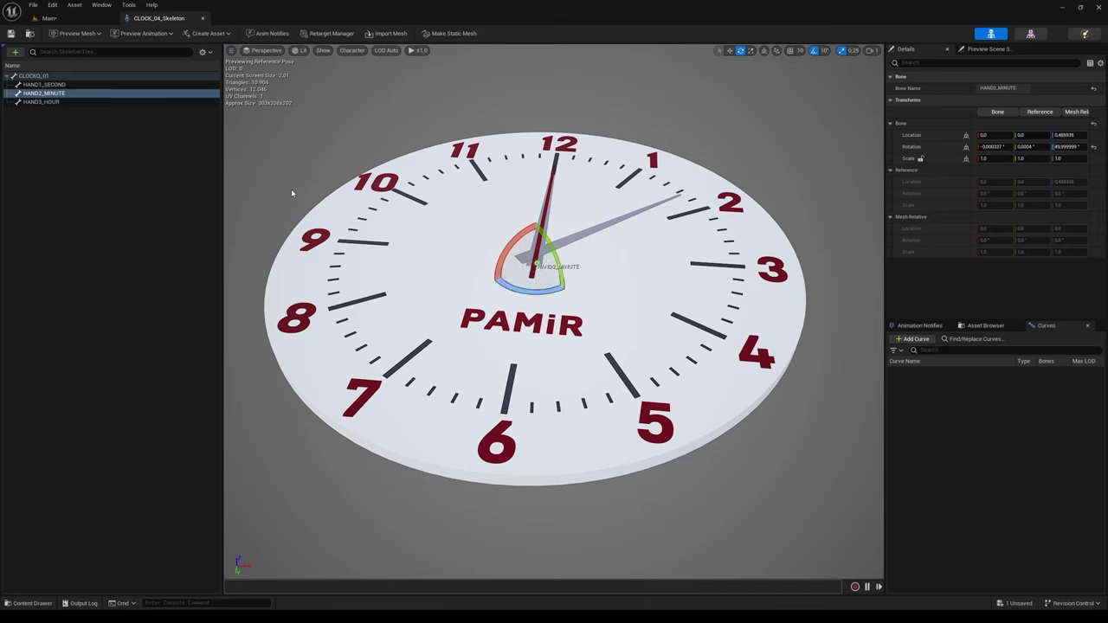
key("ctrl+z")
left_click(89, 103)
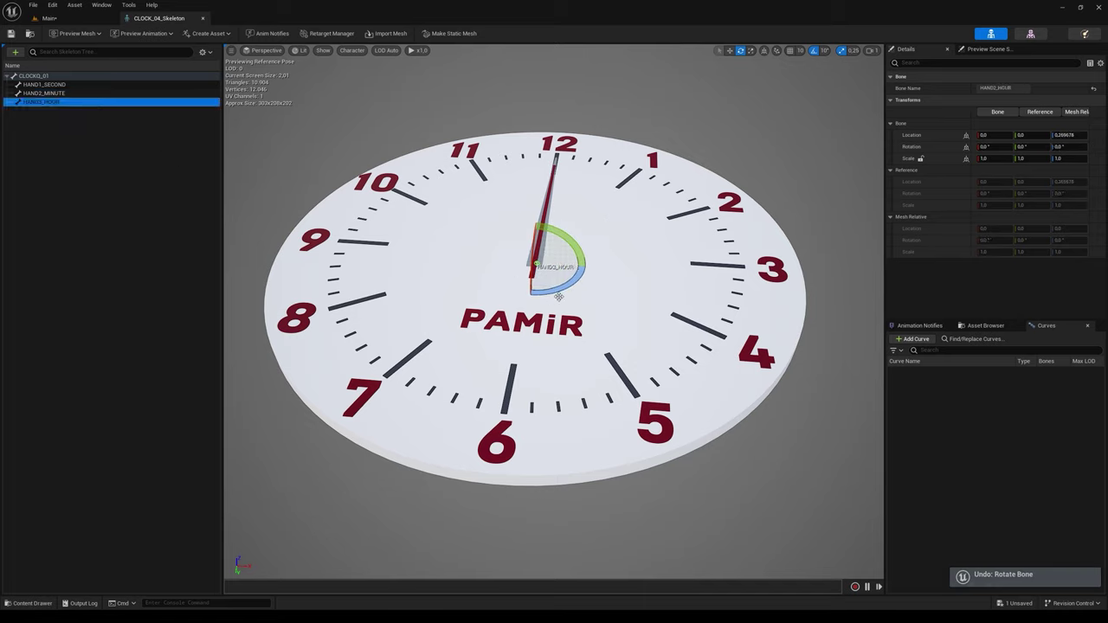
mouse_move(559, 297)
left_mouse_down()
mouse_move(588, 262)
mouse_move(571, 286)
left_mouse_up()
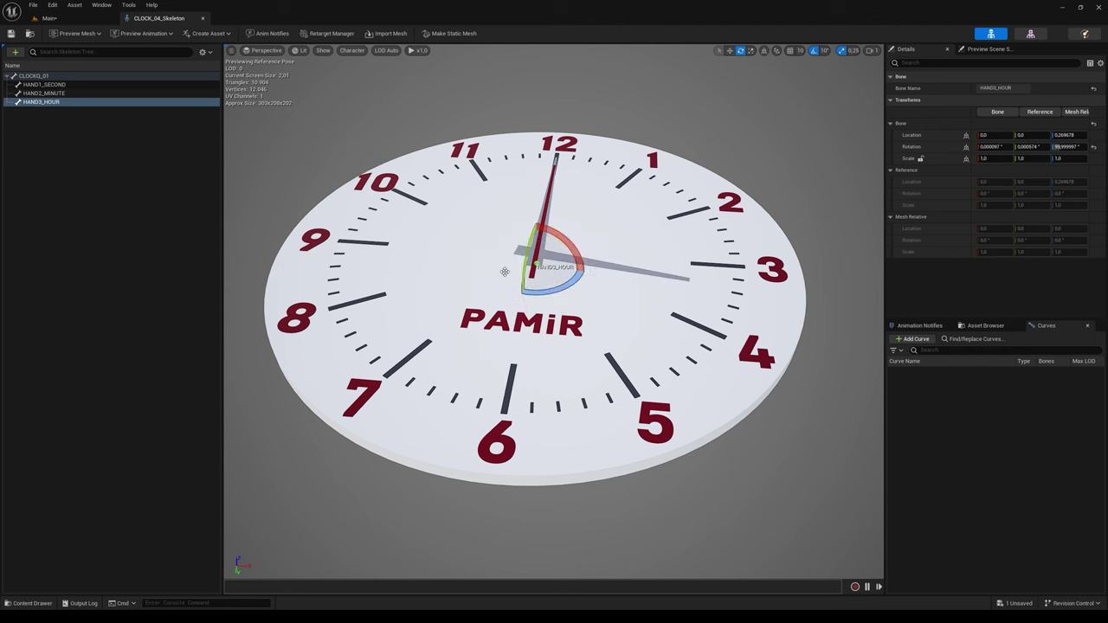
key("ctrl+z")
Step: Close the skeleton, create CLOCK_04_CtrlRig from the CLOCK_04 skeletal mesh, and open it
left_click(201, 21)
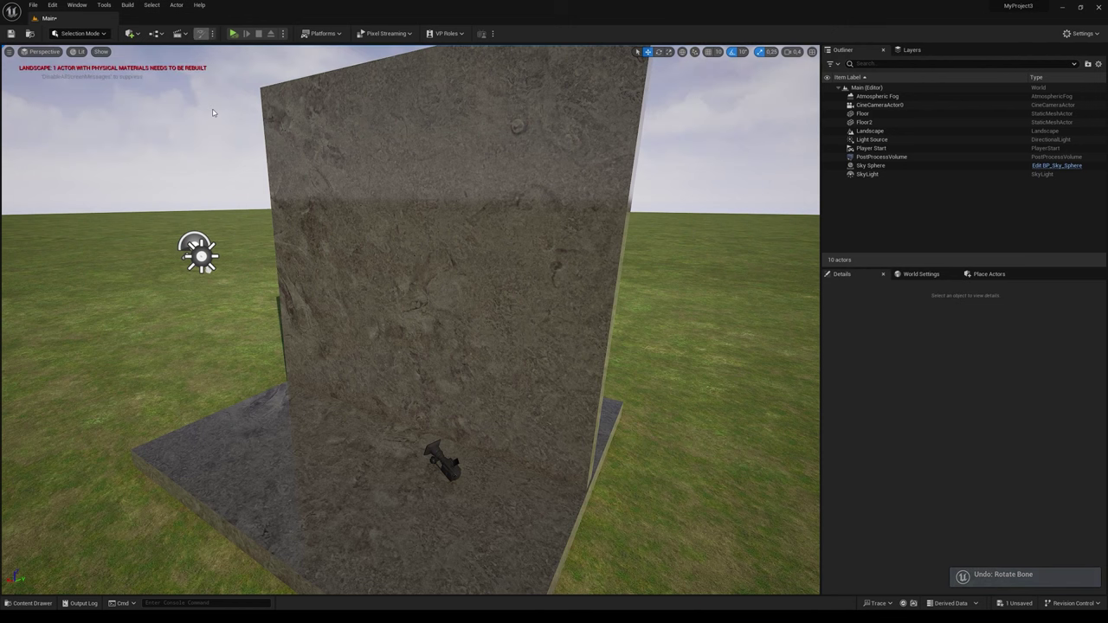
left_click(32, 603)
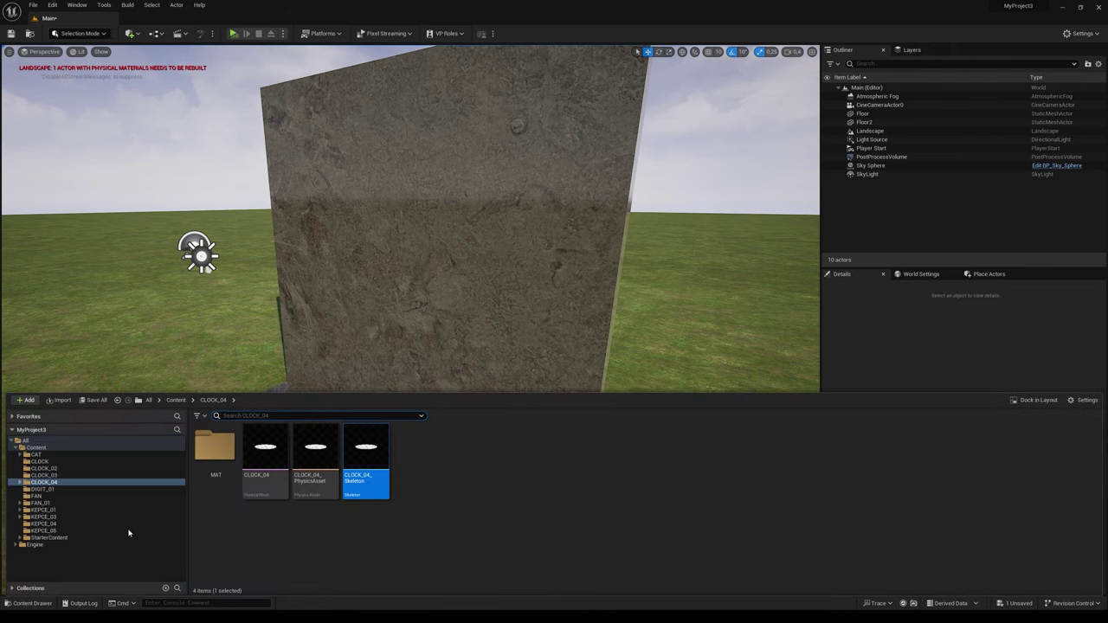
left_click(265, 459)
right_click(265, 458)
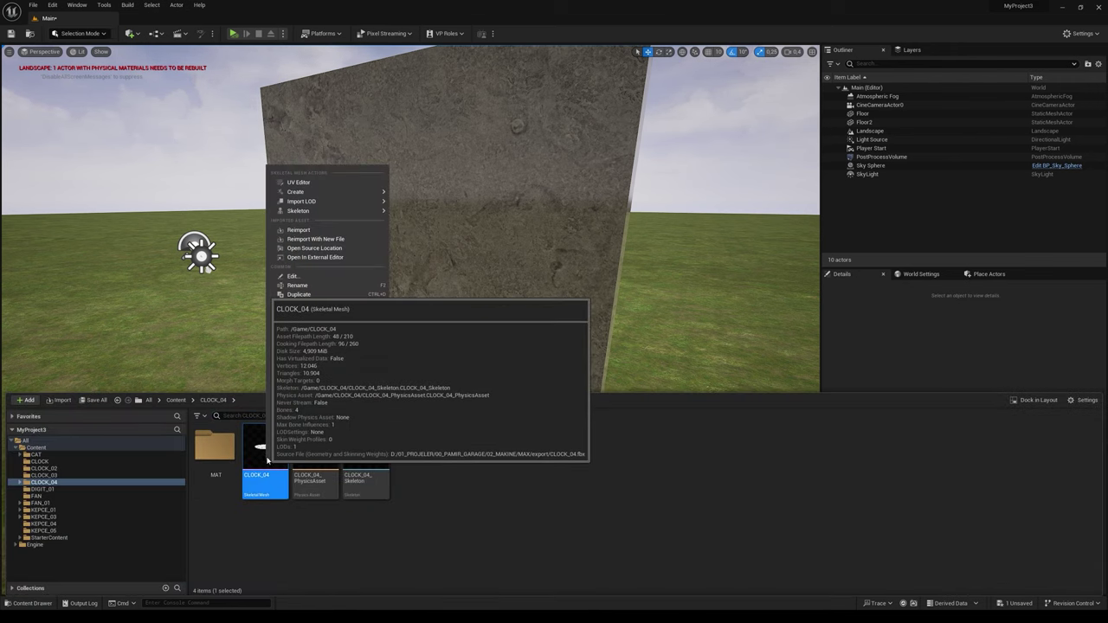
mouse_move(345, 199)
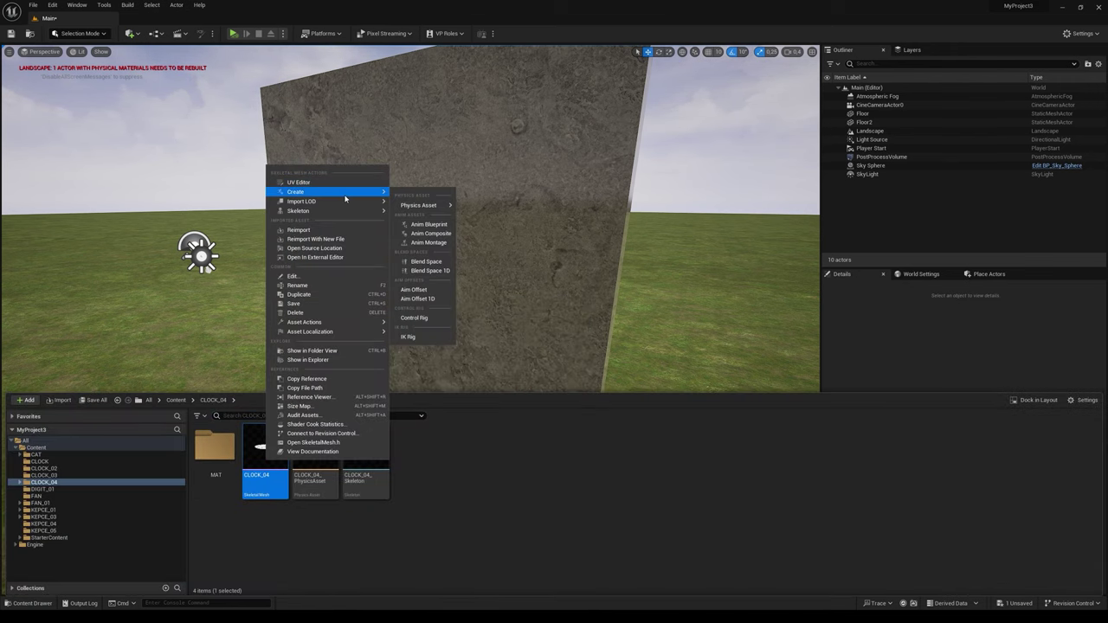
left_click(414, 317)
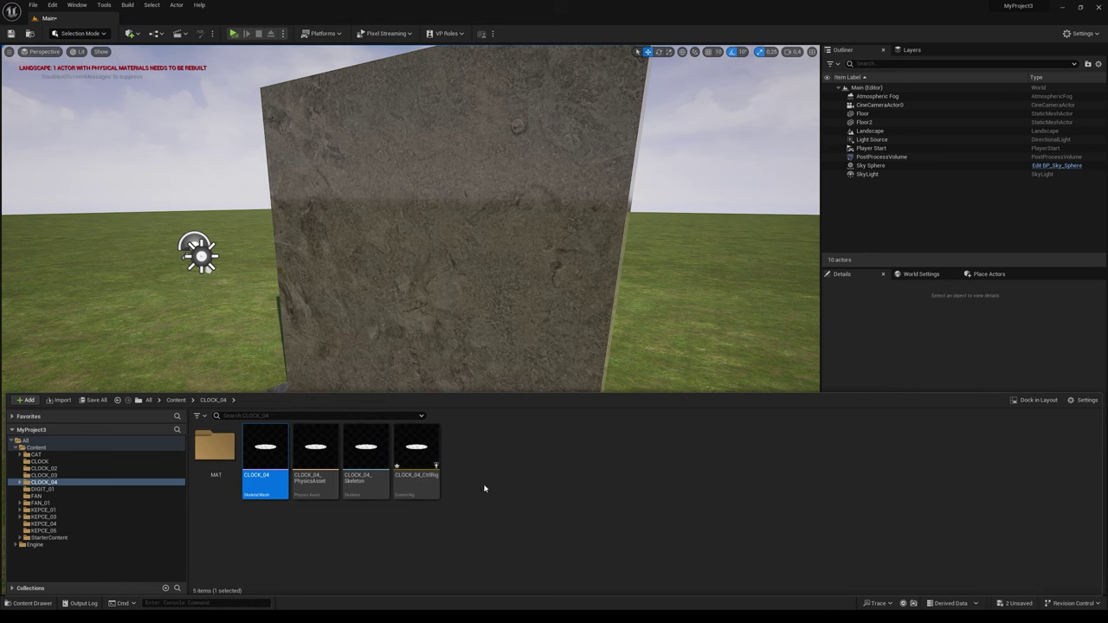
double_click(413, 453)
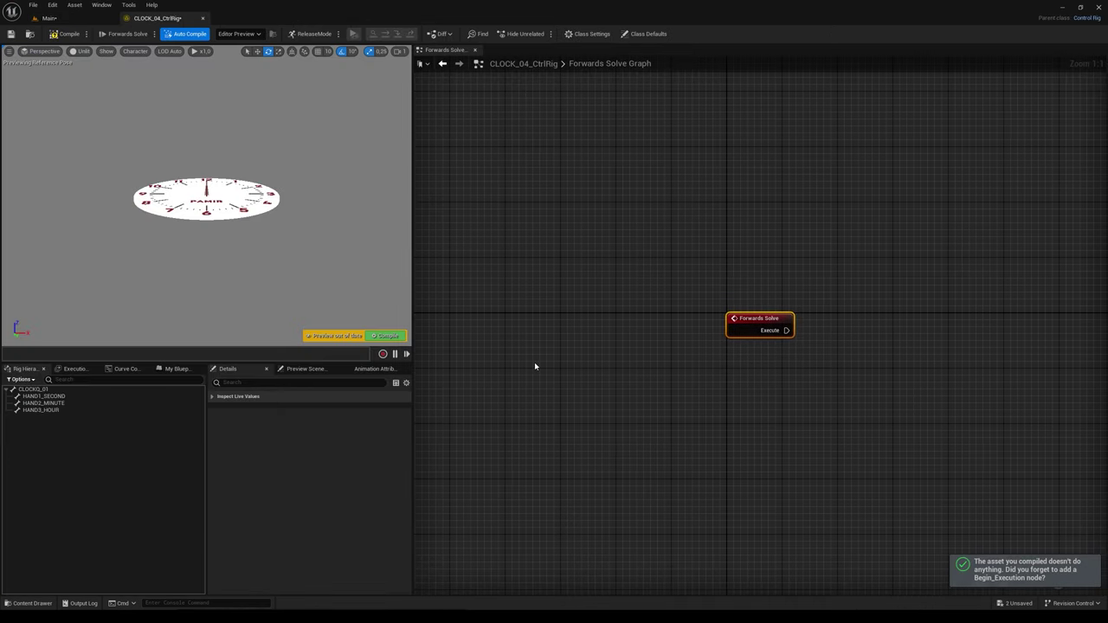
Step: Add a Set Rotation - Bone node for HAND1_SECOND, wired to Forwards Solve's execute
scroll(535, 366, "down", 2)
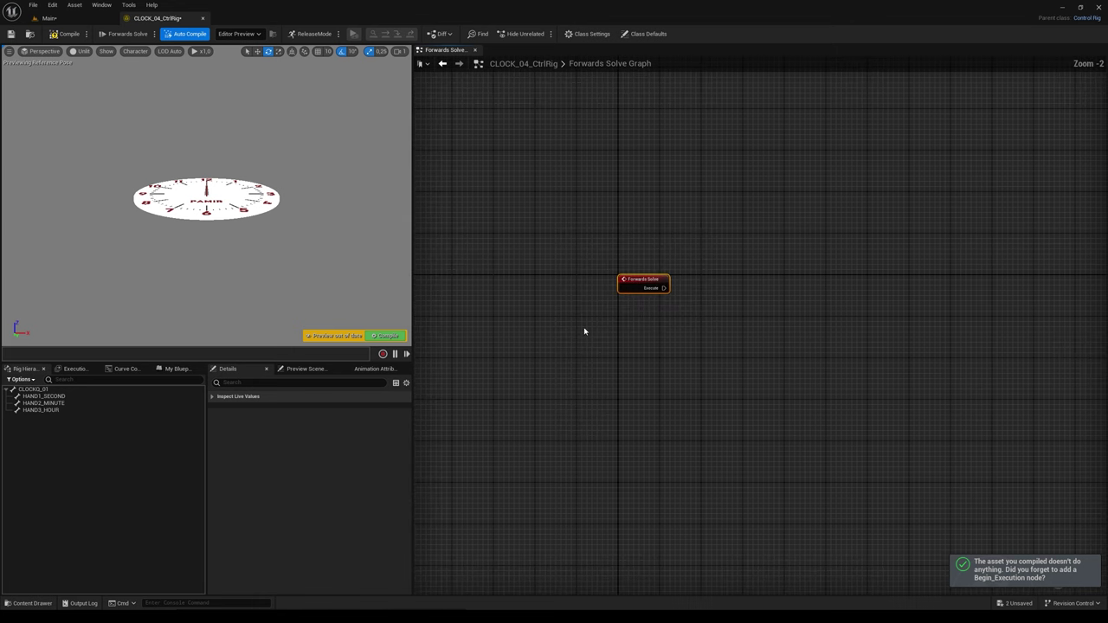
left_click(77, 397)
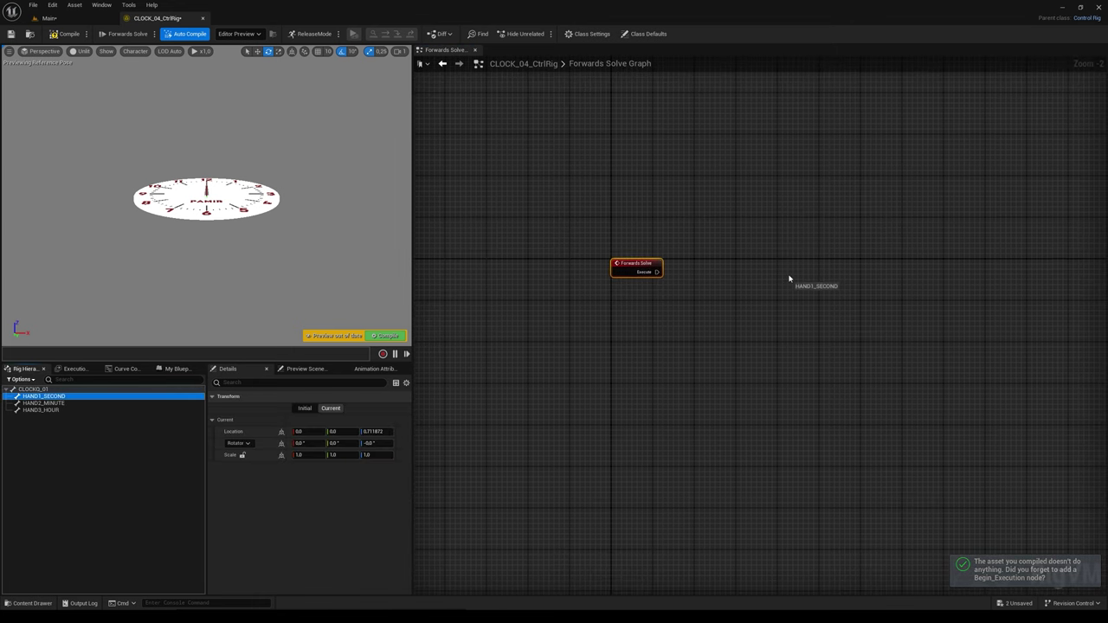
left_click_drag(790, 280, 802, 261)
left_click(822, 315)
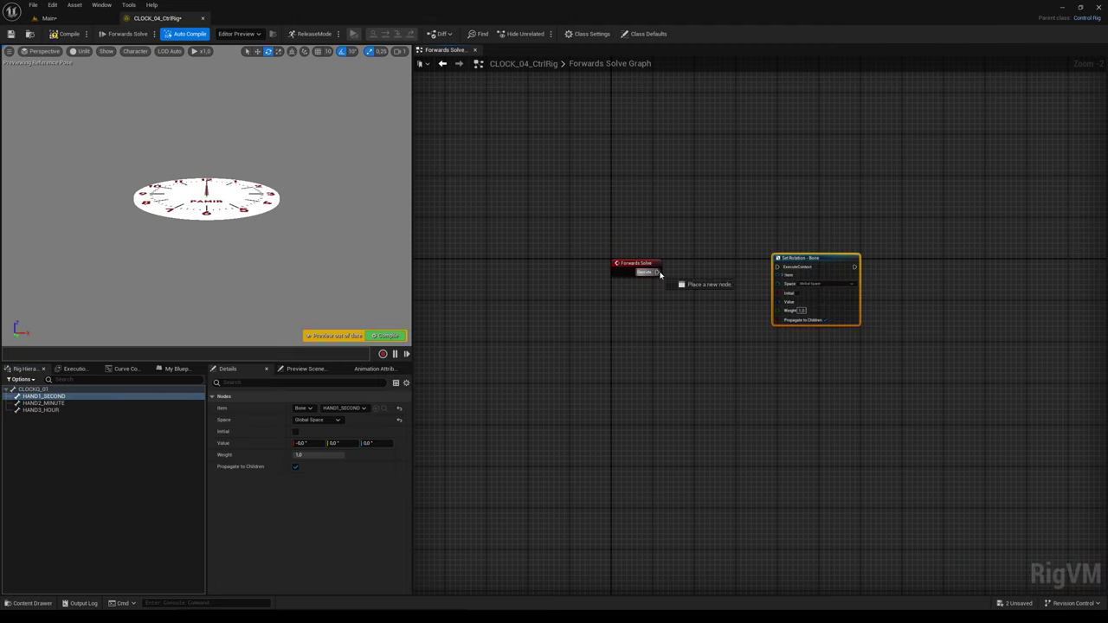
left_click_drag(659, 274, 778, 267)
Step: Reframe the graph and drag a new connection out of the Set Rotation Value pin
right_click_drag(682, 338, 702, 328)
left_click(679, 253)
scroll(778, 305, "up", 1)
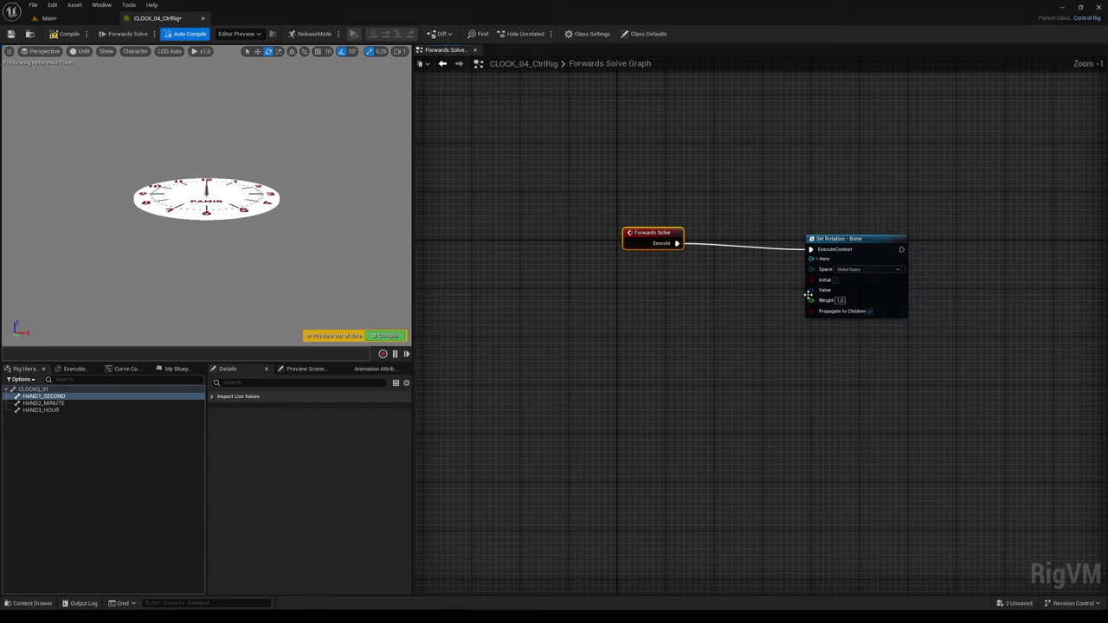
right_click_drag(774, 292, 762, 287)
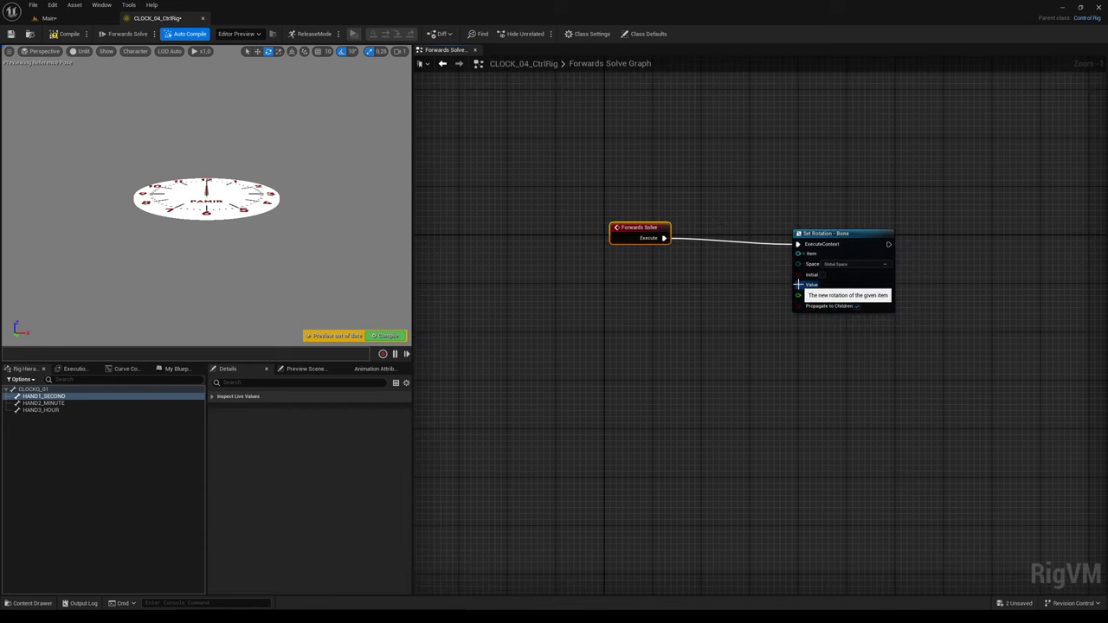
left_click_drag(797, 285, 724, 323)
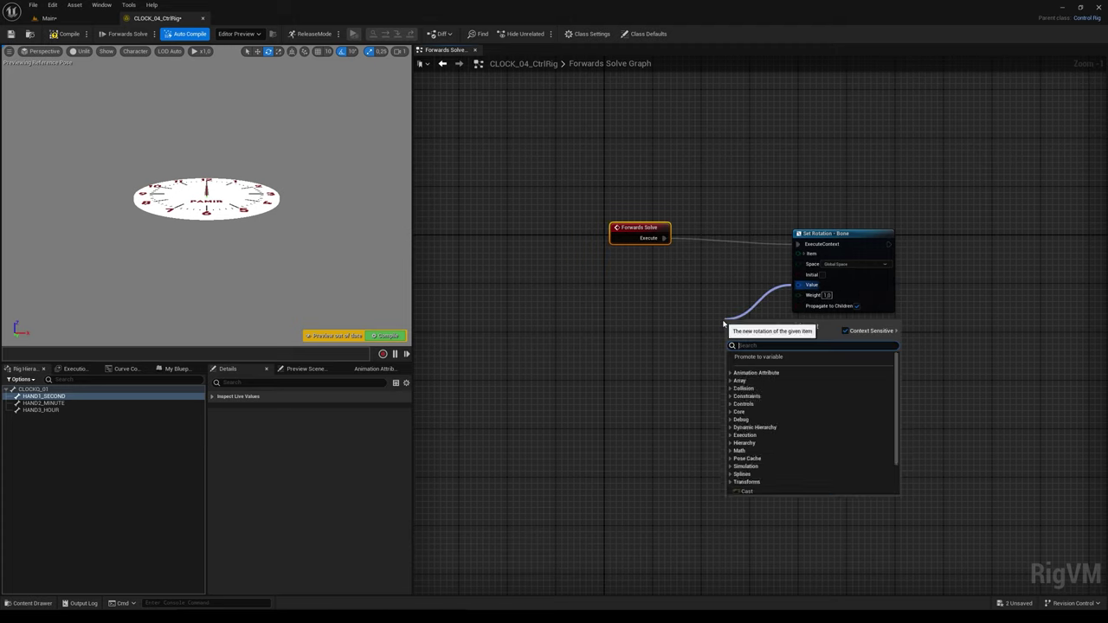
Step: Add a From Euler node feeding the rotation Value and split its Euler input into X, Y, Z
type("EULER")
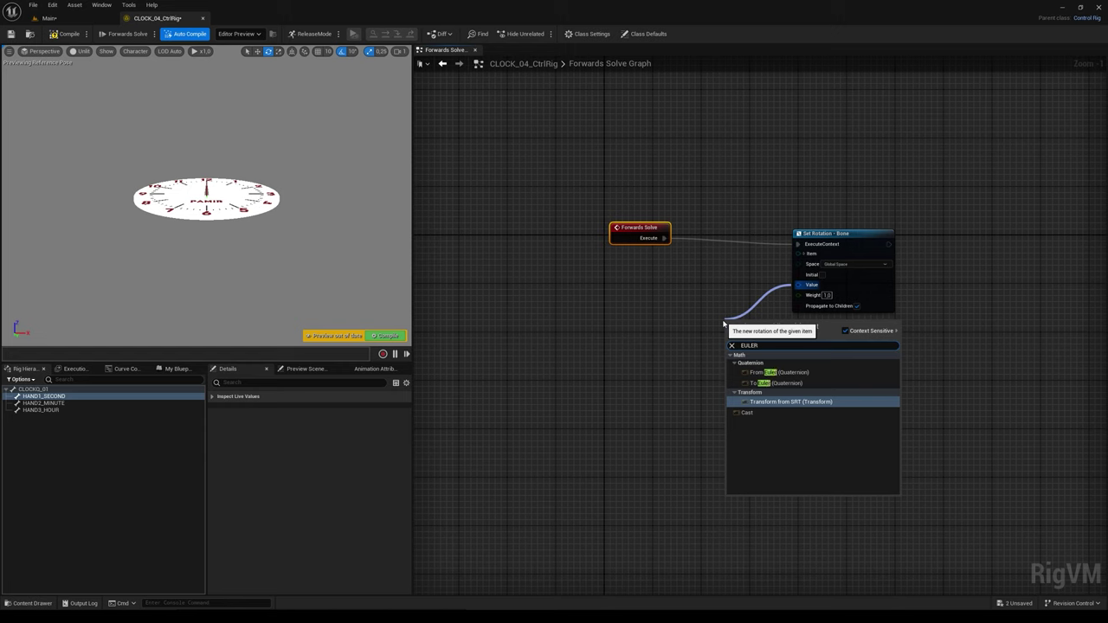
left_click(774, 373)
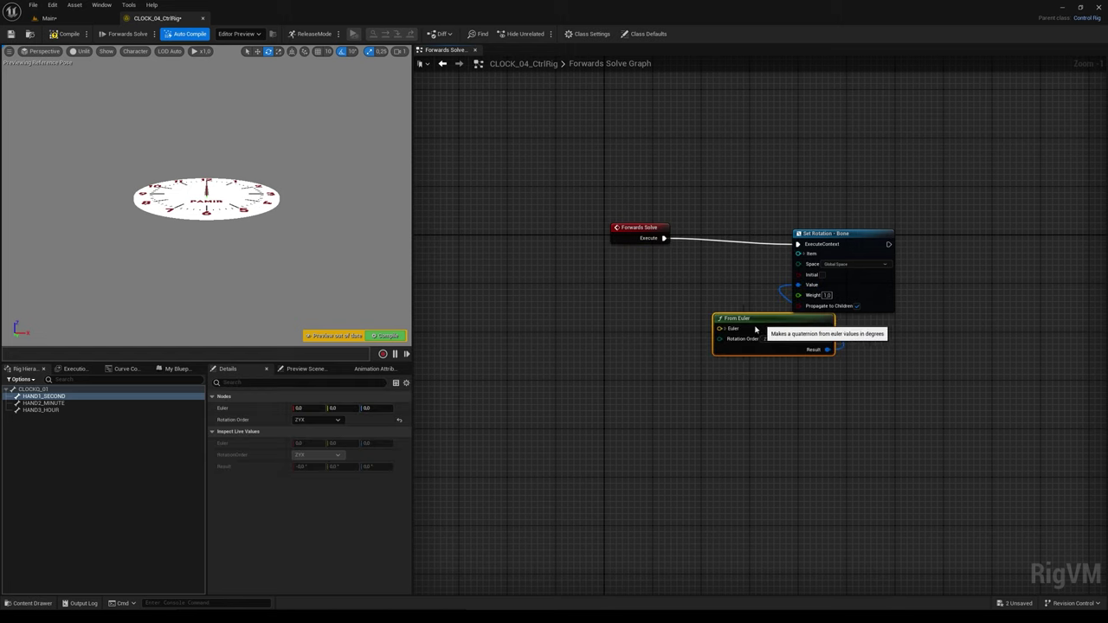
left_click_drag(762, 328, 695, 365)
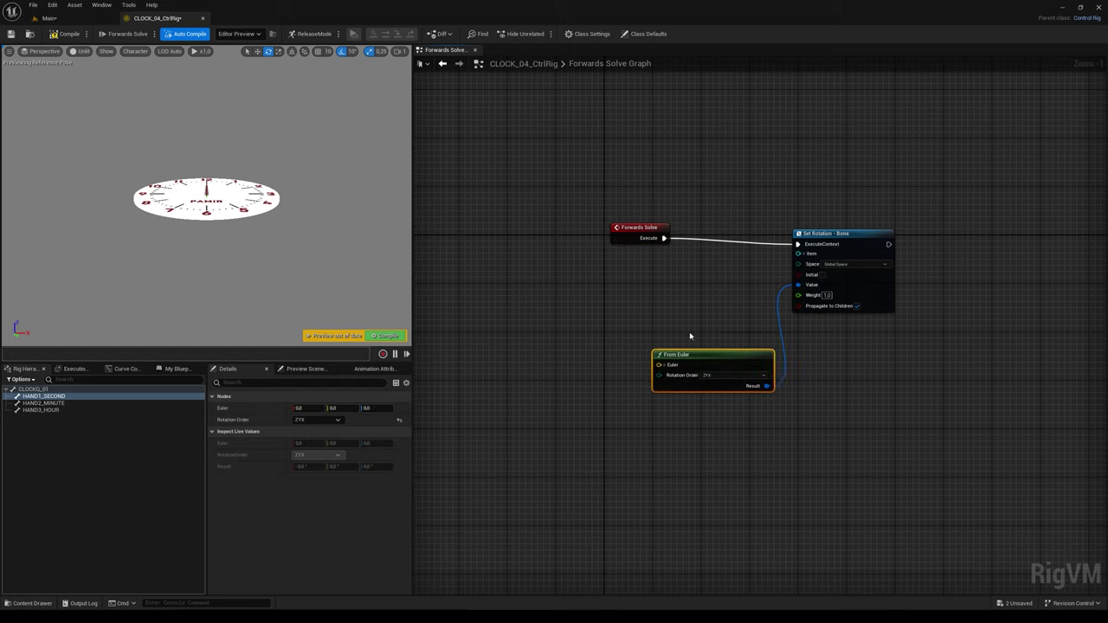
left_click(666, 366)
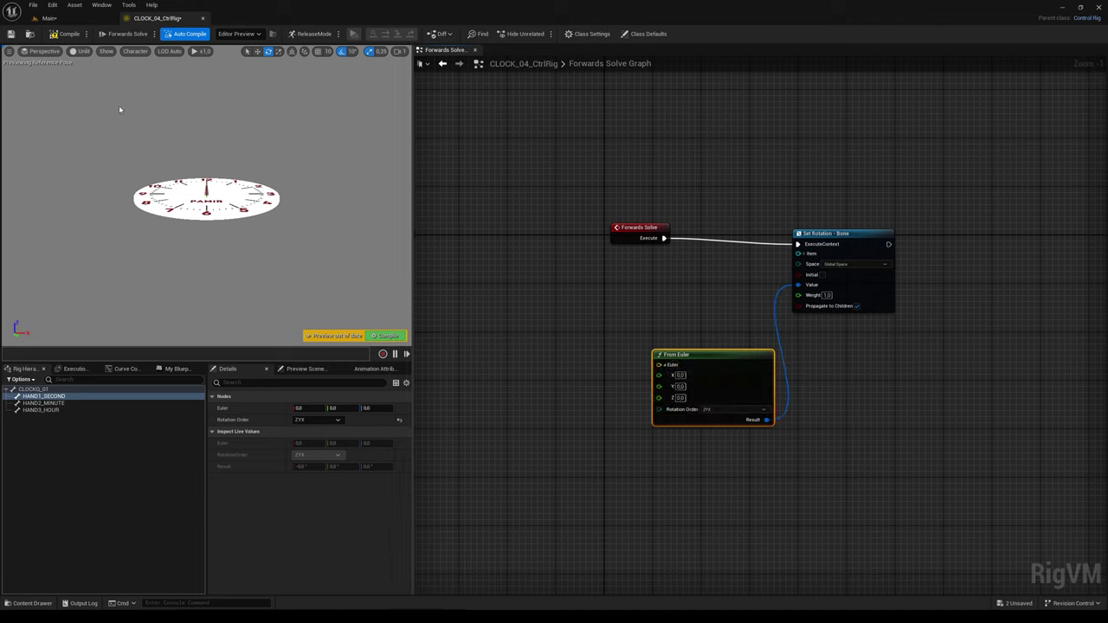
Step: Switch the preview viewport to a Top view with Unlit shading
left_click(51, 53)
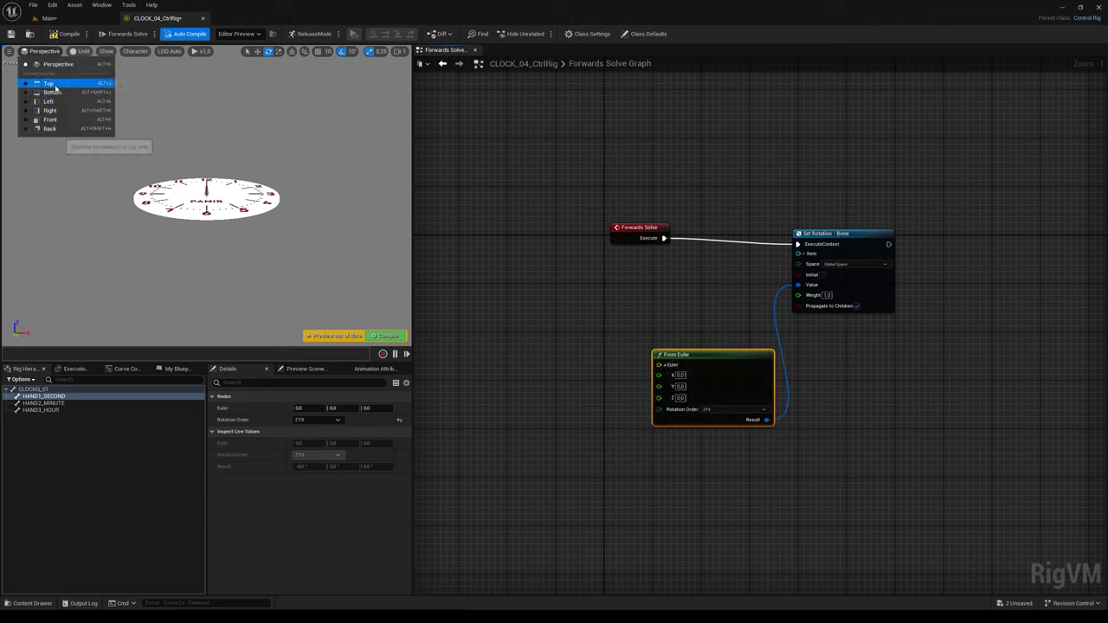
left_click(42, 87)
scroll(212, 183, "up", 3)
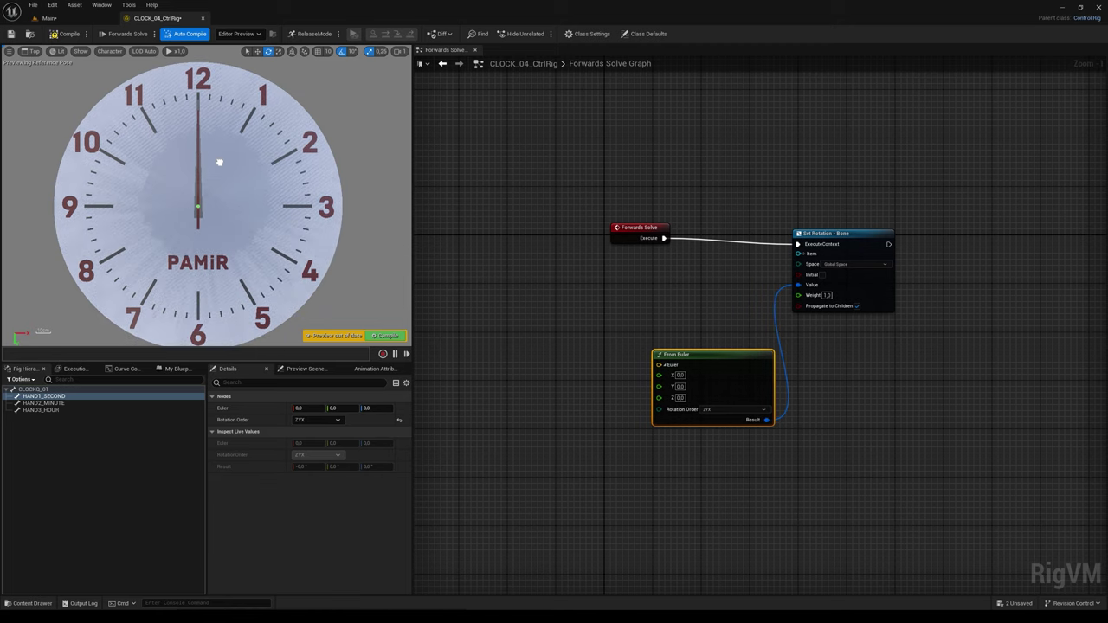
left_click(58, 52)
left_click(74, 88)
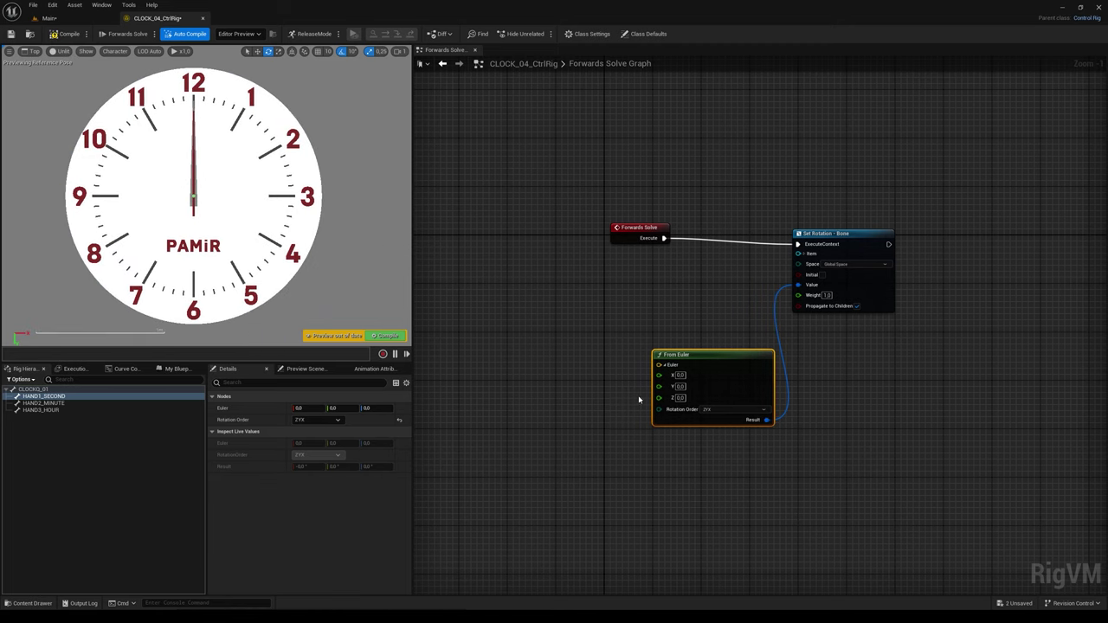
Step: Set the From Euler Z value to 45 and zoom out to see the whole graph
left_click(680, 397)
type("45")
key("Return")
scroll(705, 355, "down", 2)
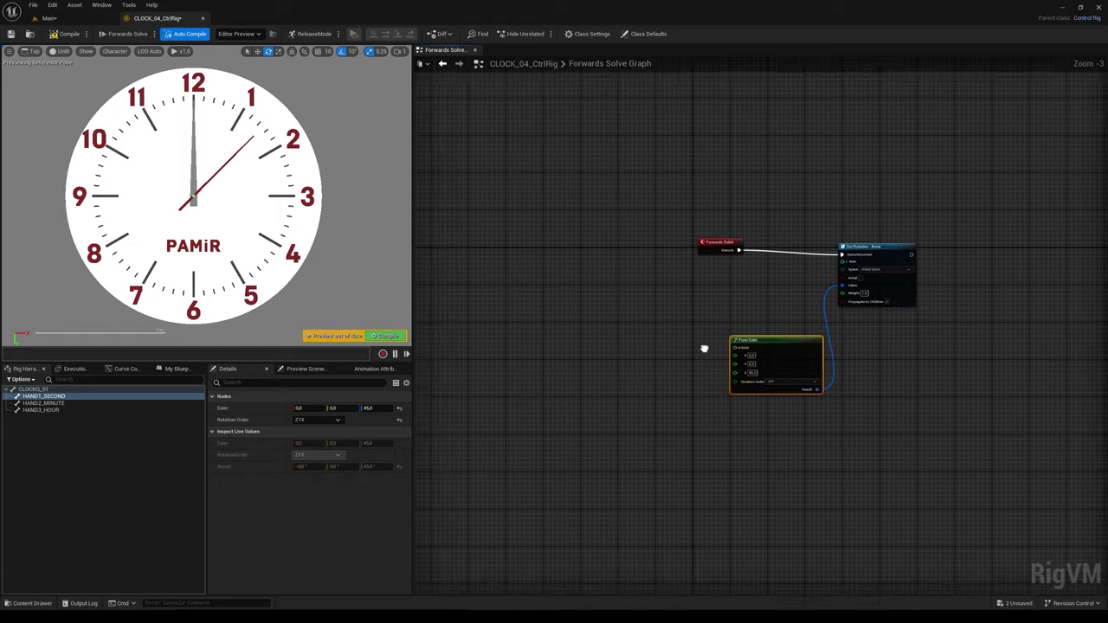
mouse_move(704, 349)
right_mouse_down()
mouse_move(735, 326)
mouse_move(750, 333)
right_mouse_up()
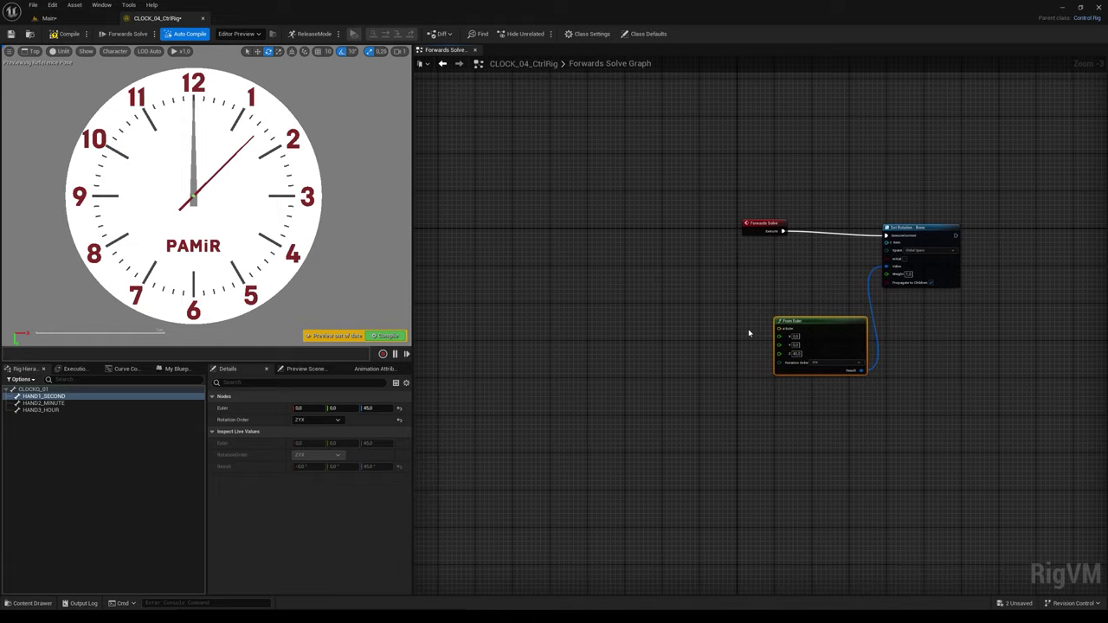
right_click(507, 318)
Step: Add a Now node supplying the current time and center the graph around the nodes
type("no")
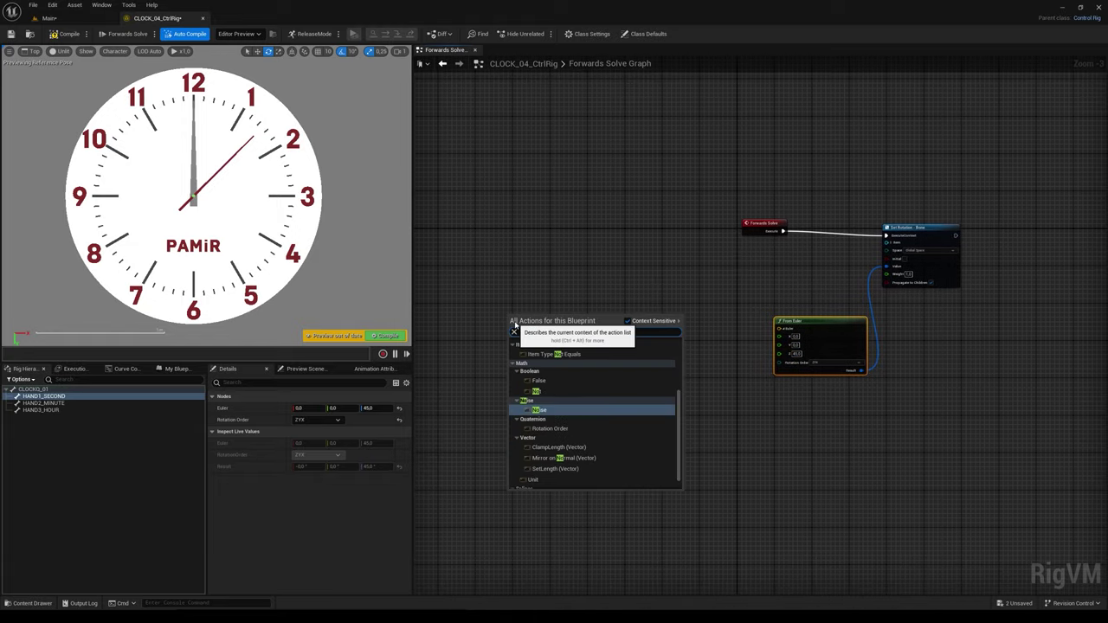
type("w")
left_click(541, 347)
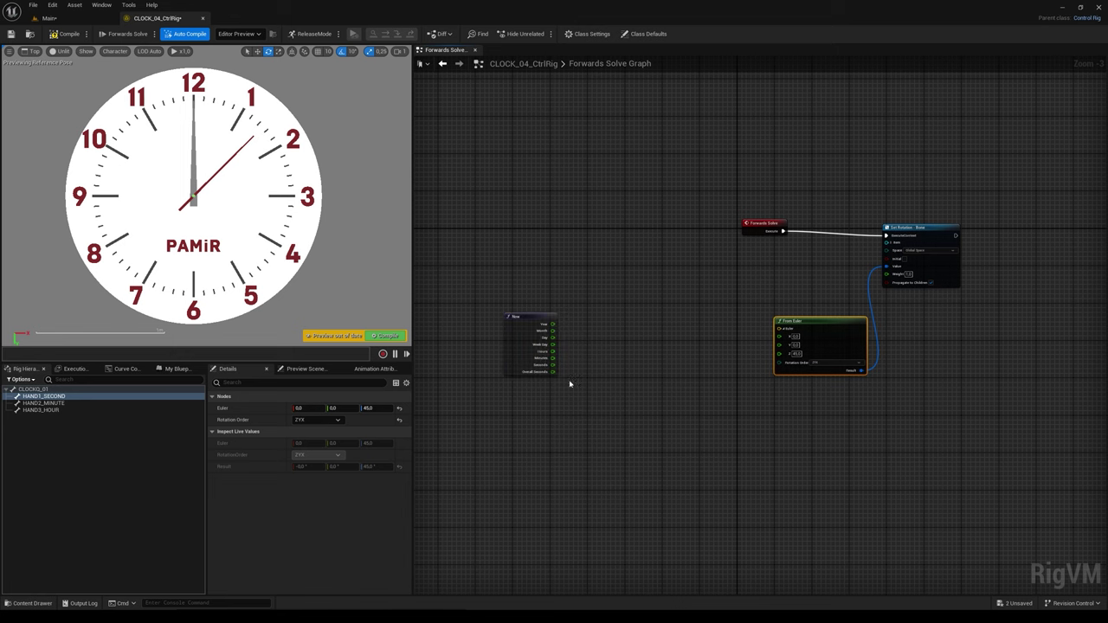
scroll(586, 356, "up", 1)
scroll(573, 336, "up", 1)
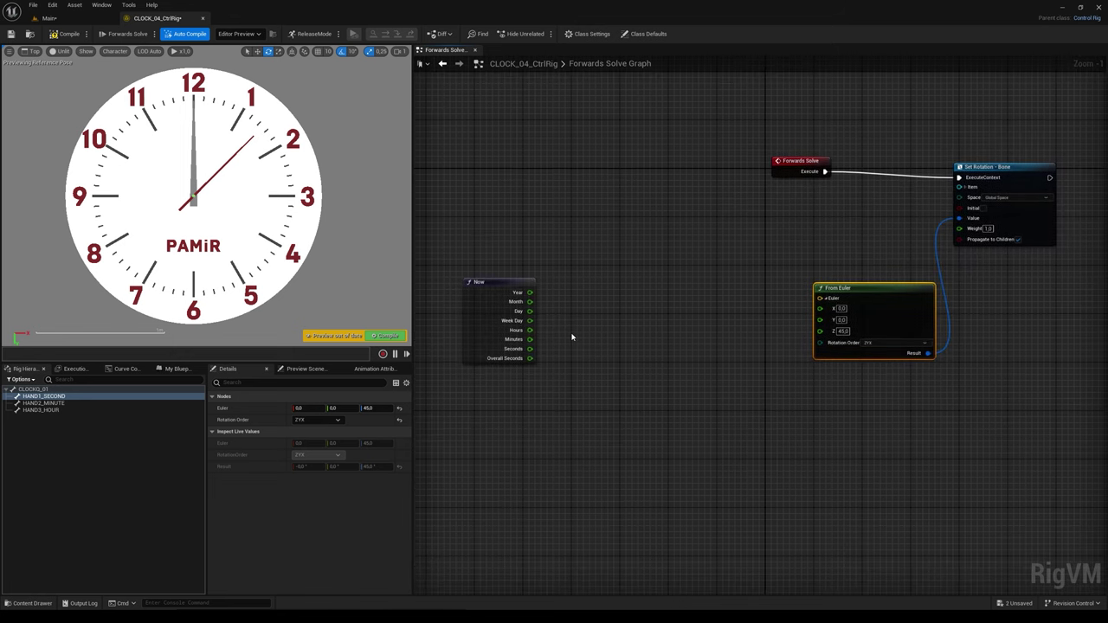
scroll(571, 337, "up", 1)
scroll(572, 337, "down", 1)
right_click_drag(1064, 192, 948, 218)
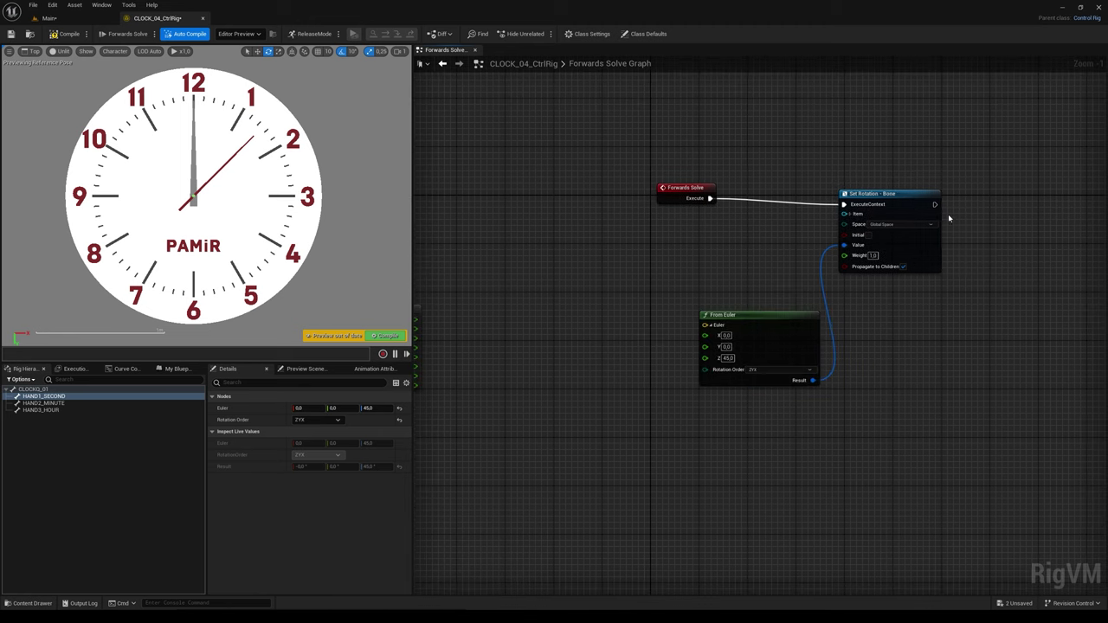
mouse_move(935, 204)
left_mouse_down()
mouse_move(984, 225)
mouse_move(980, 239)
left_mouse_up()
Step: Add a Draw Line node, wire Now's Seconds into its split B Z pin, and watch Seconds
type("DRAW")
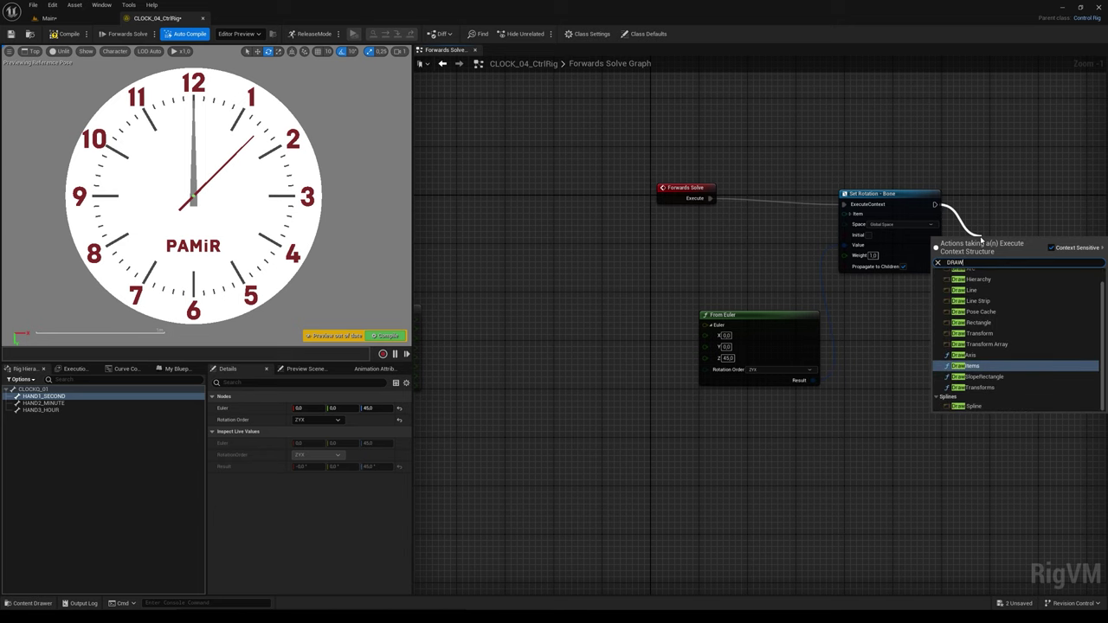
left_click(970, 290)
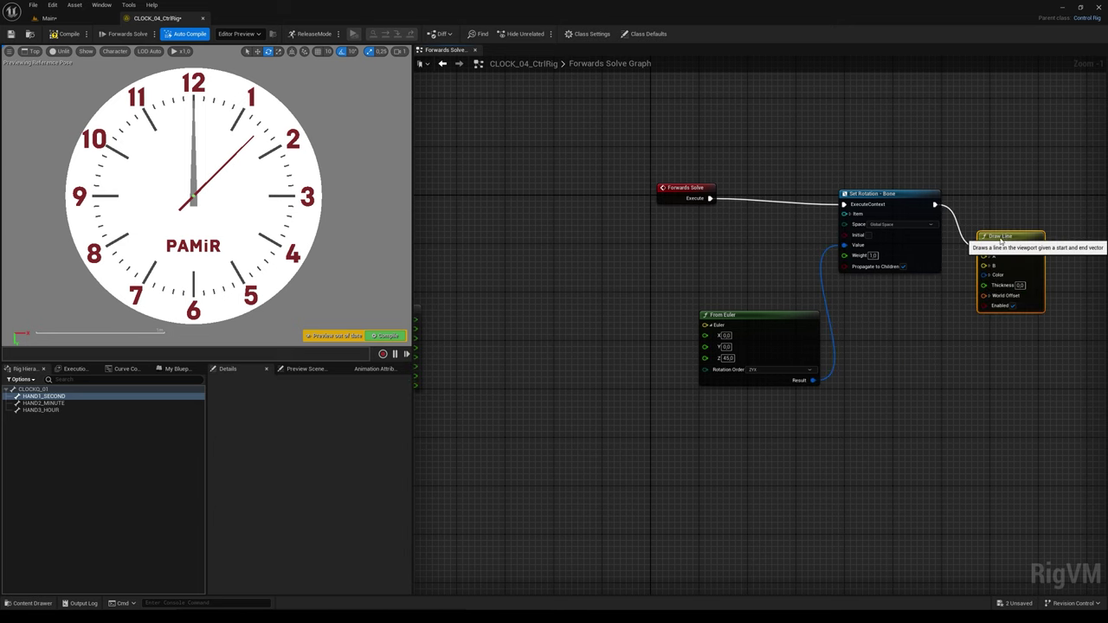
left_click_drag(1001, 242, 572, 270)
right_click_drag(563, 299, 676, 279)
scroll(676, 279, "up", 1)
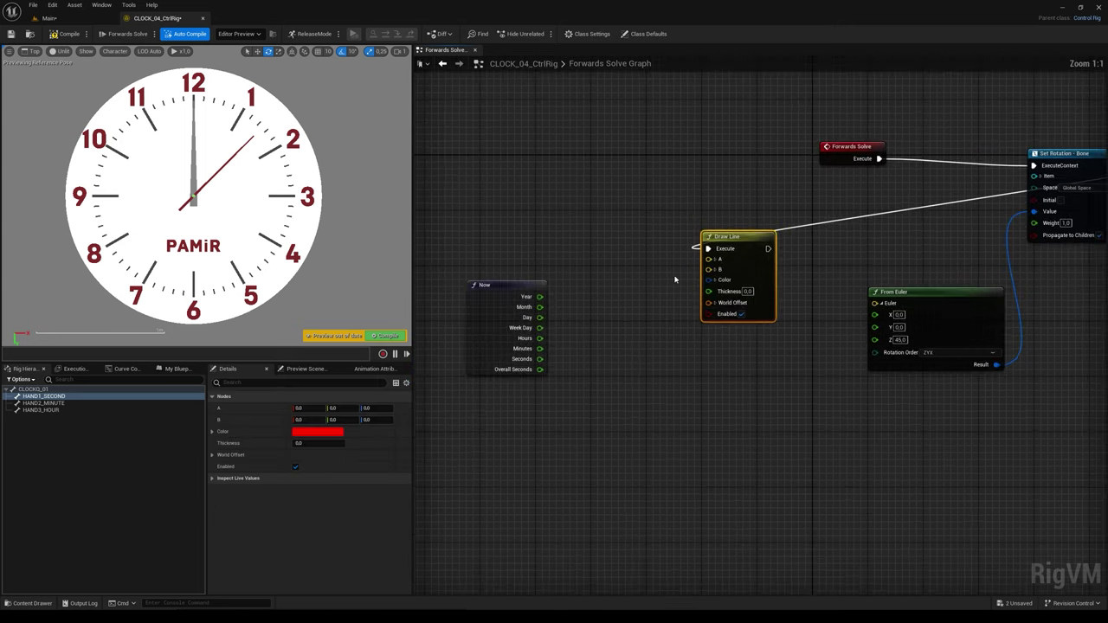
left_click(716, 271)
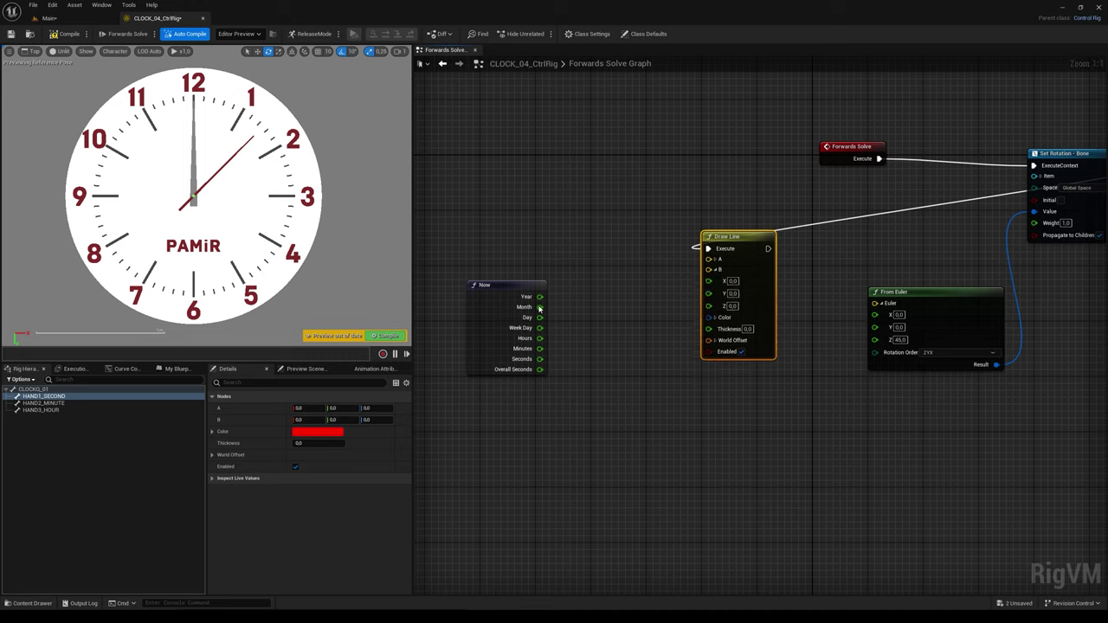
left_click_drag(539, 359, 708, 306)
right_click(535, 359)
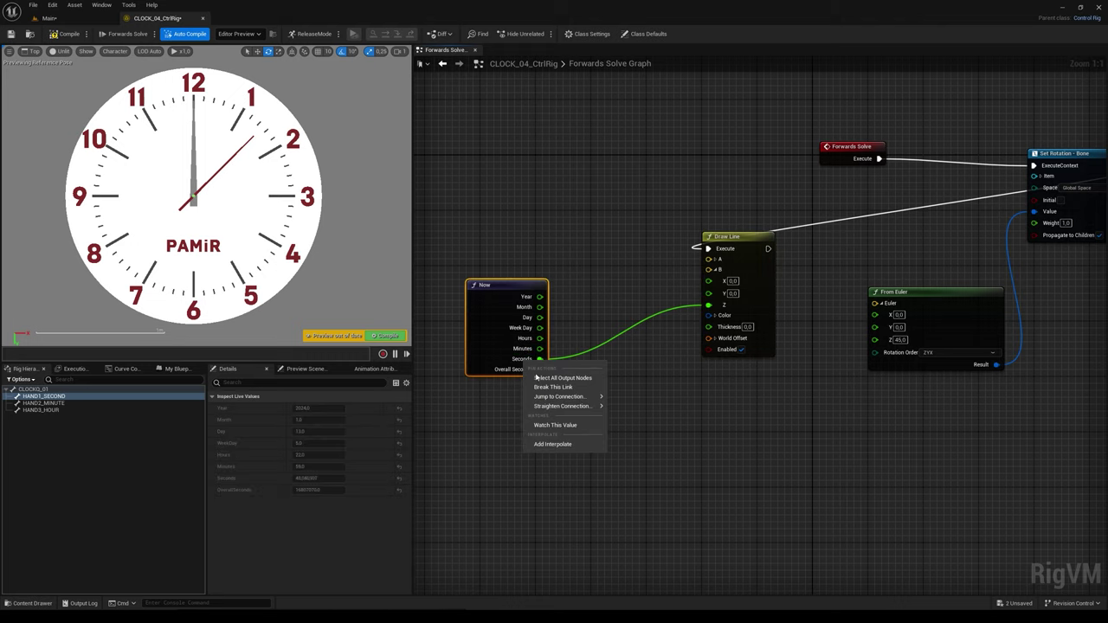
left_click(538, 412)
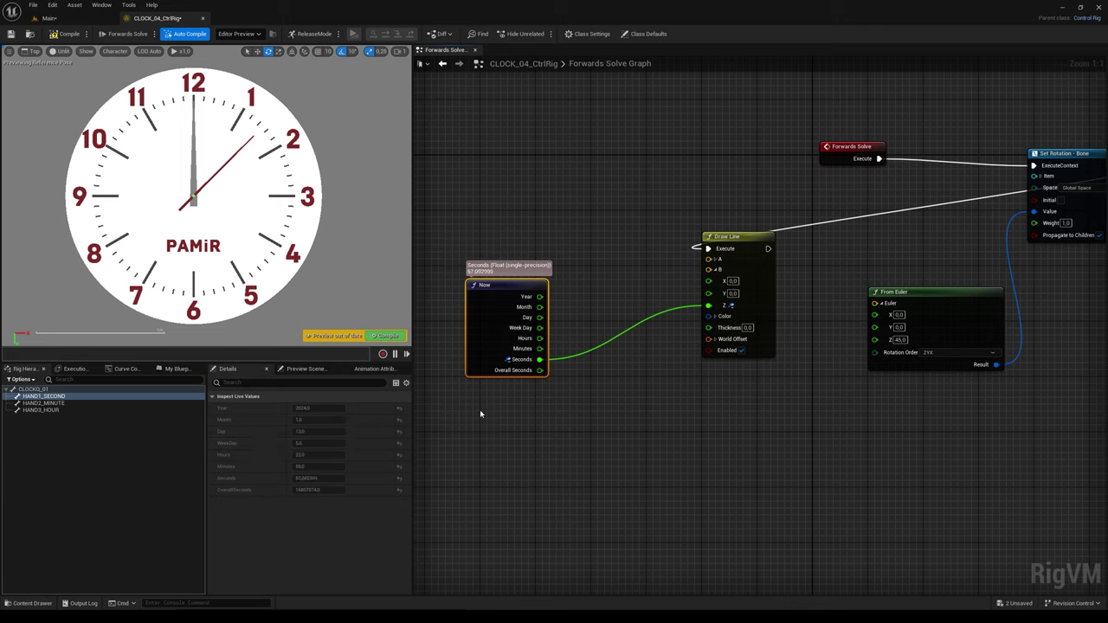
Step: Add a Multiply node fed by Now's Week Day output
right_click_drag(605, 386, 598, 363)
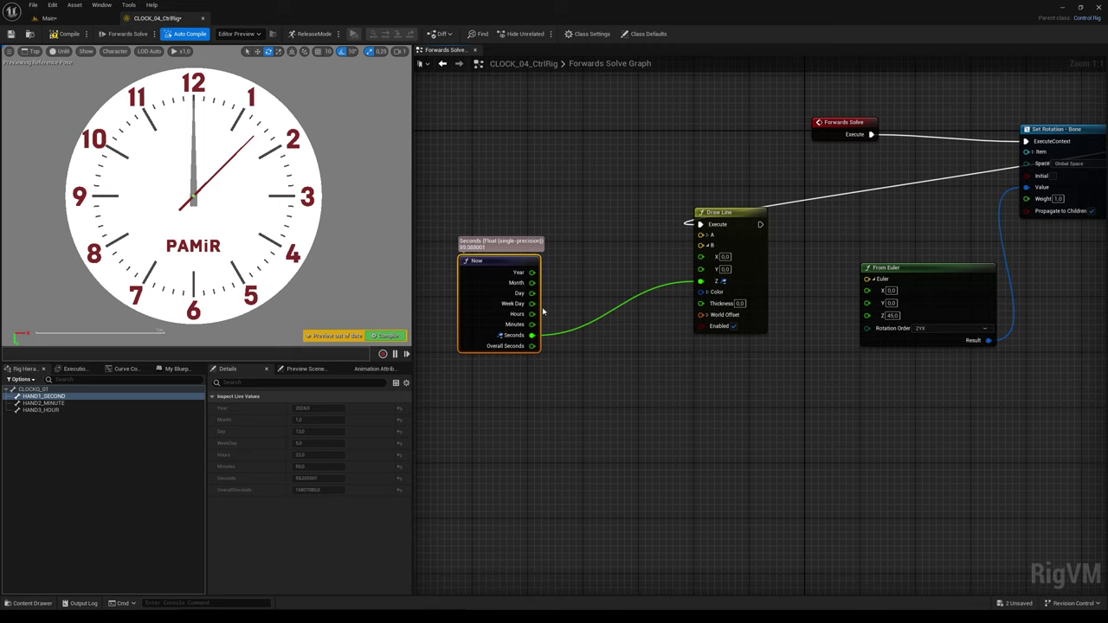
left_click_drag(531, 303, 646, 372)
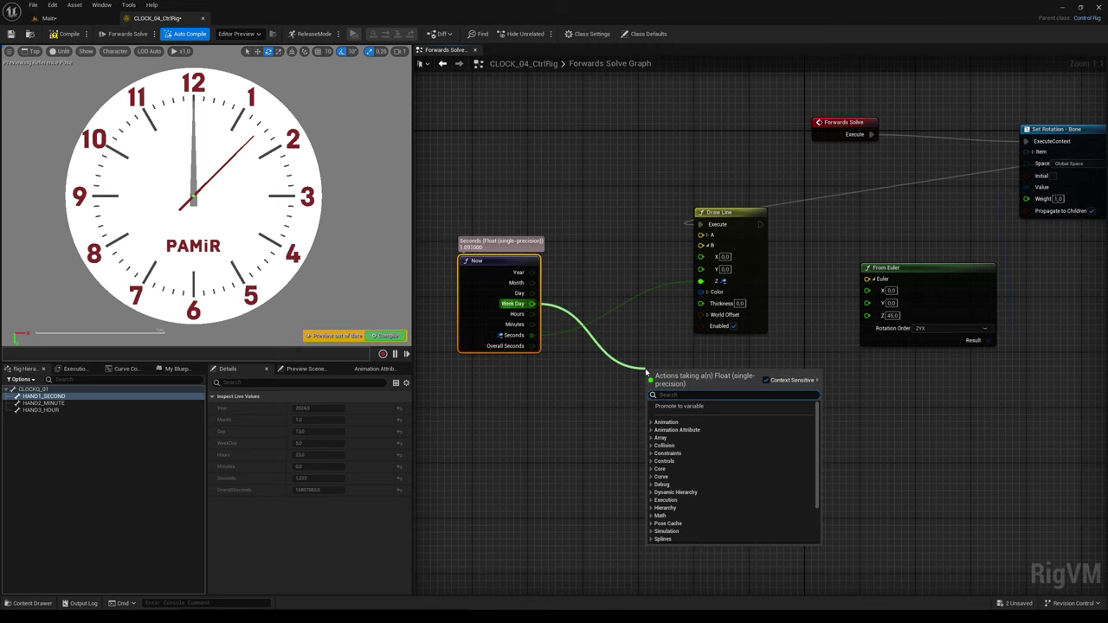
type("multiply")
left_click(679, 414)
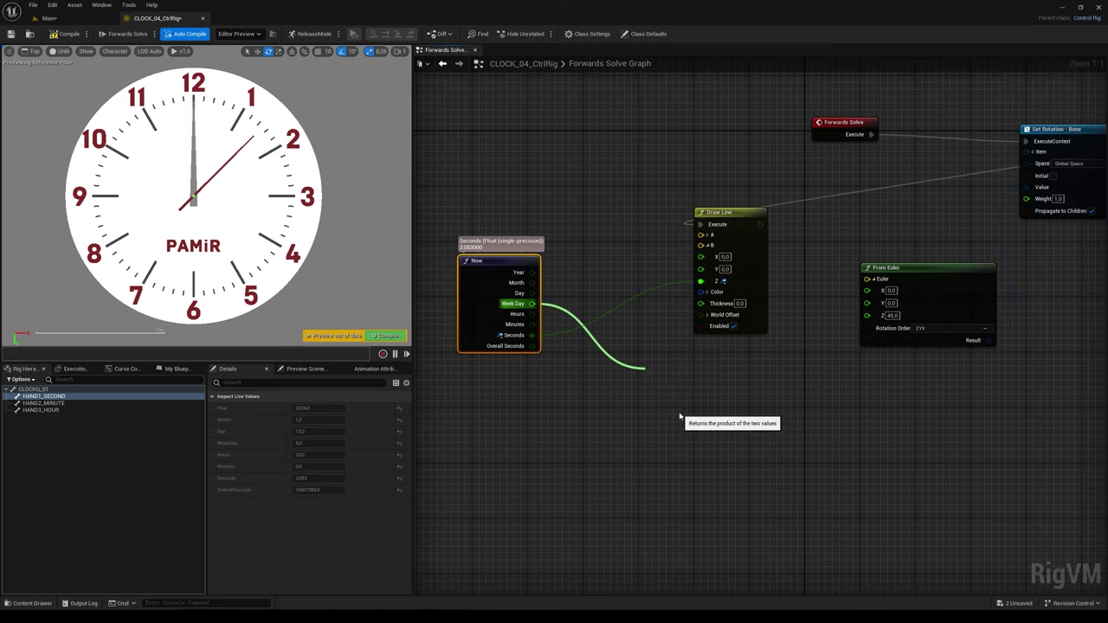
left_click_drag(683, 377, 683, 364)
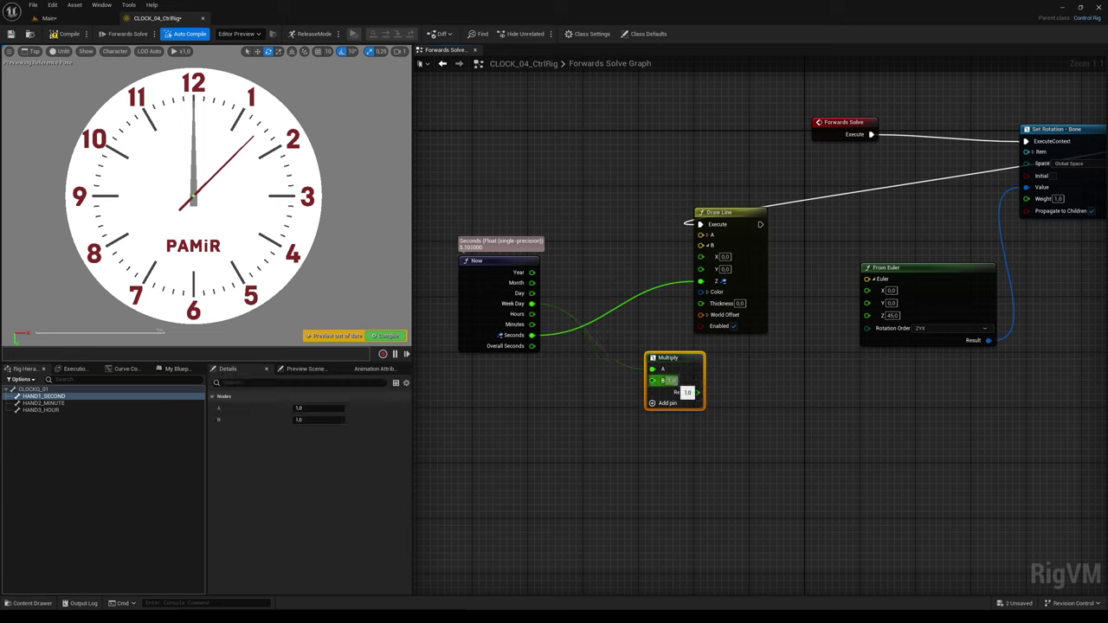
Step: Set the Multiply's B to 24 and add C and D inputs of 60 each
left_click(671, 381)
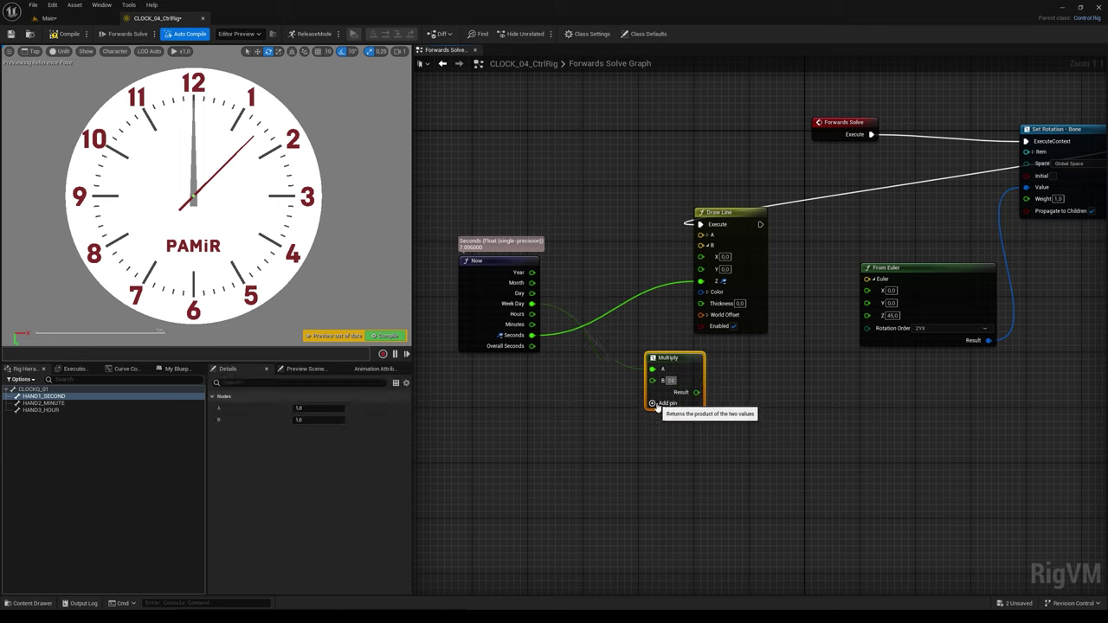
left_click(652, 404)
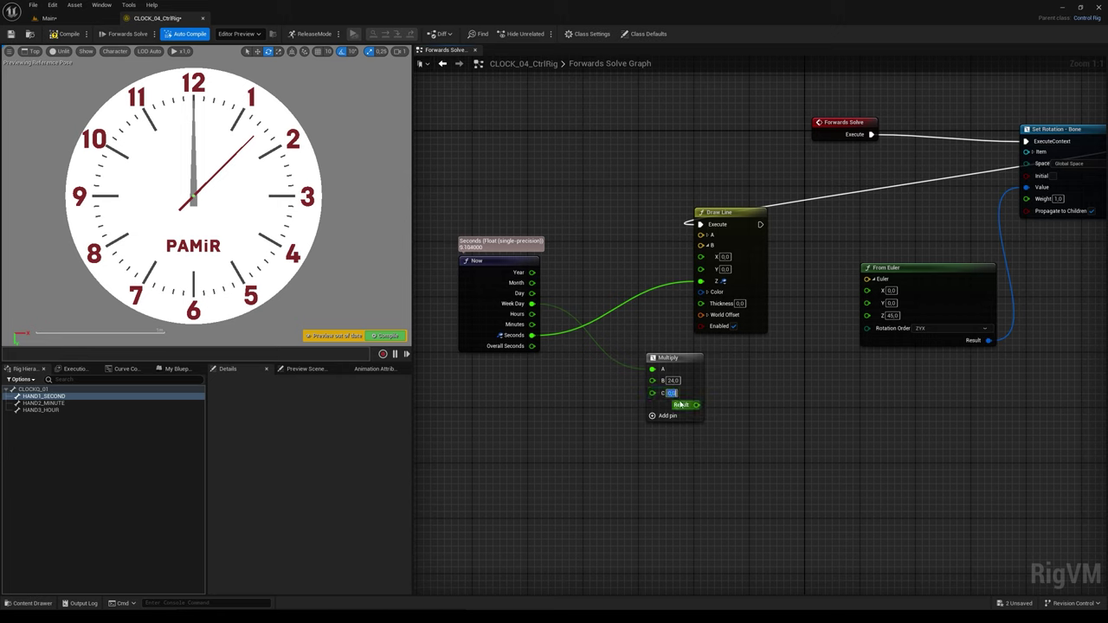
left_click(660, 415)
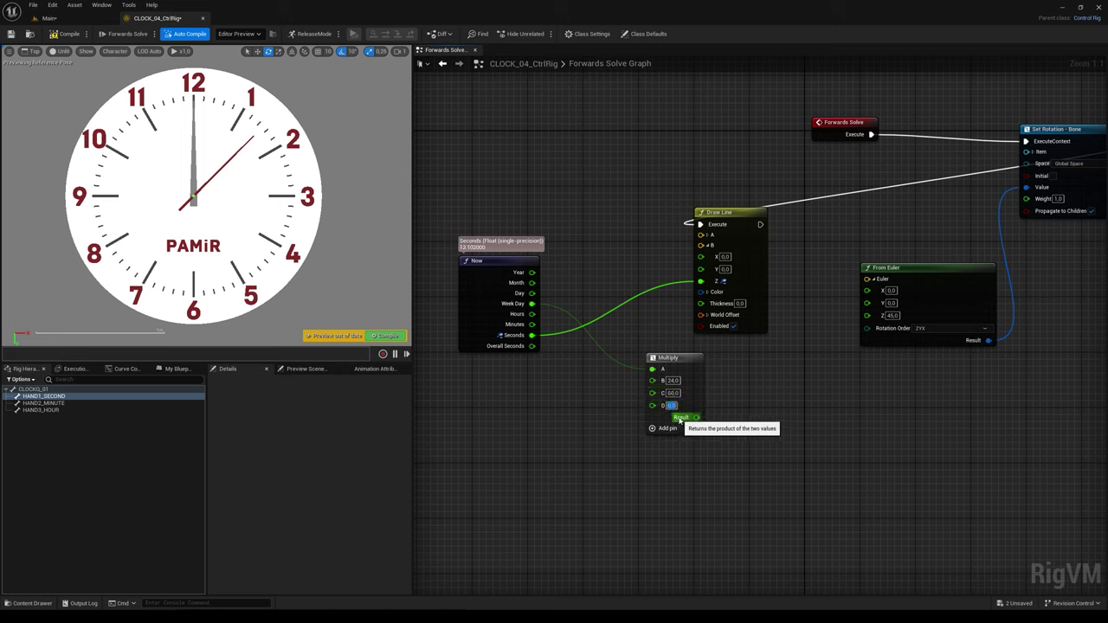
type("60")
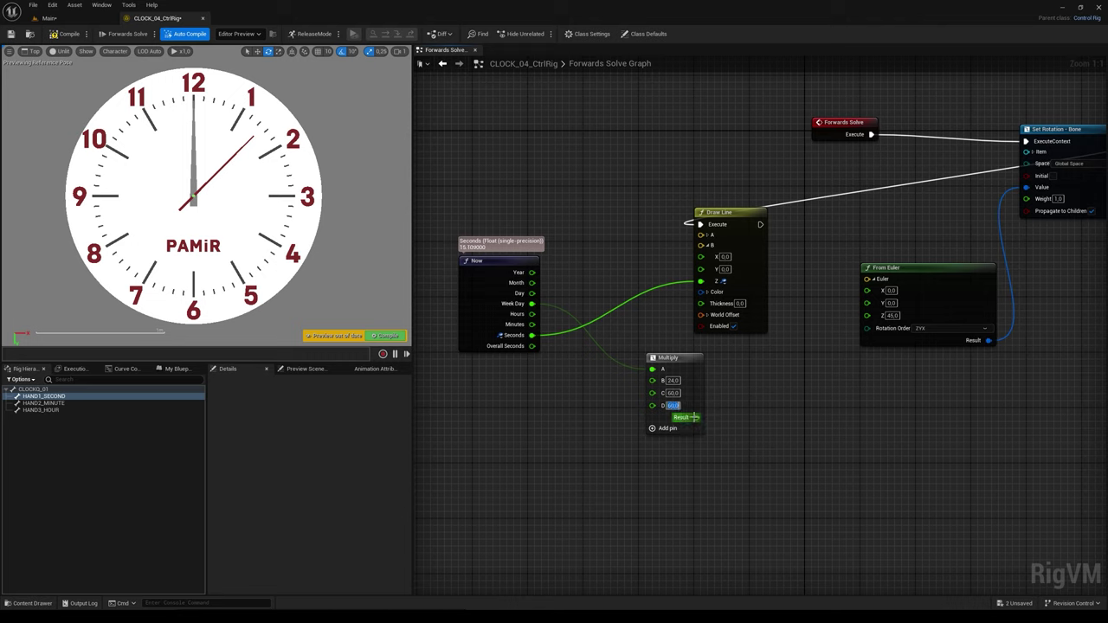
Step: Feed the Multiply Result into a new Add node
left_click_drag(692, 417, 784, 404)
type("+")
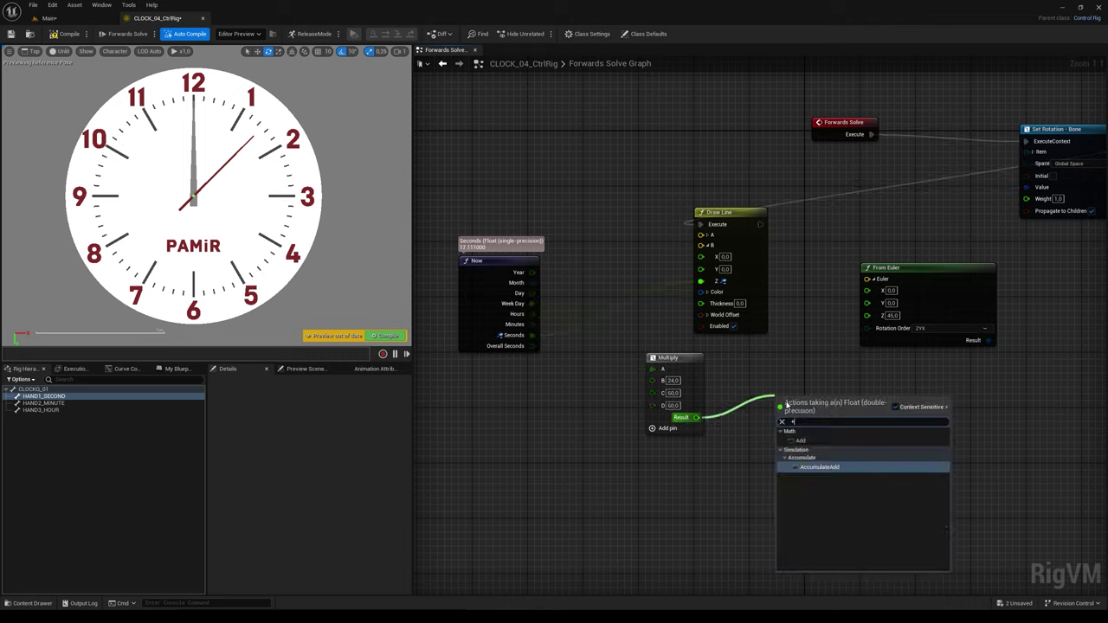
left_click(799, 440)
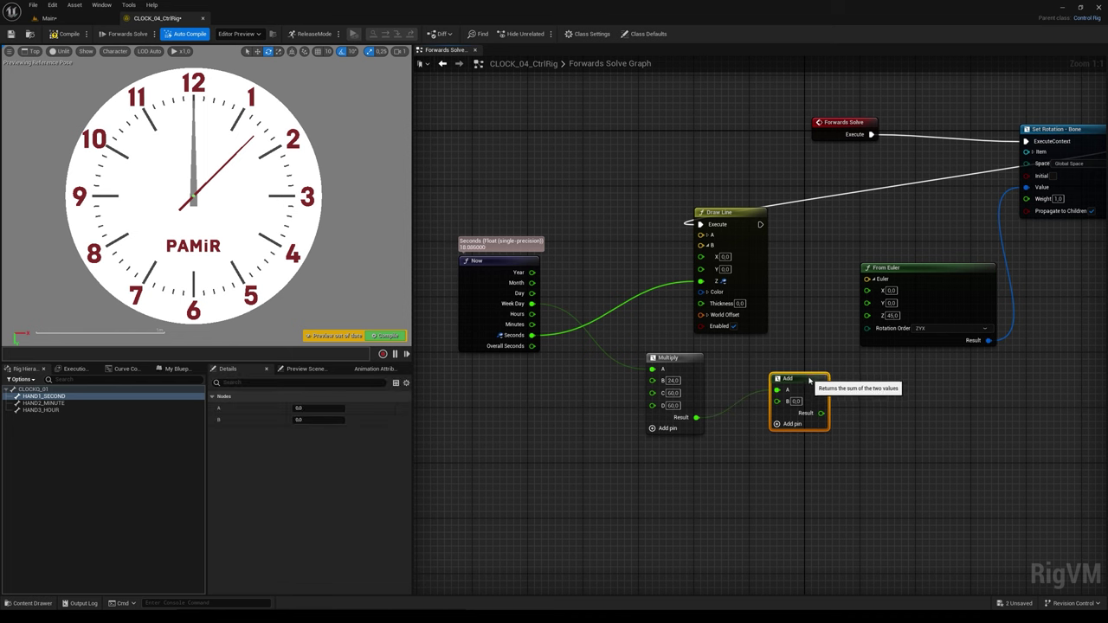
right_click_drag(709, 452, 722, 378)
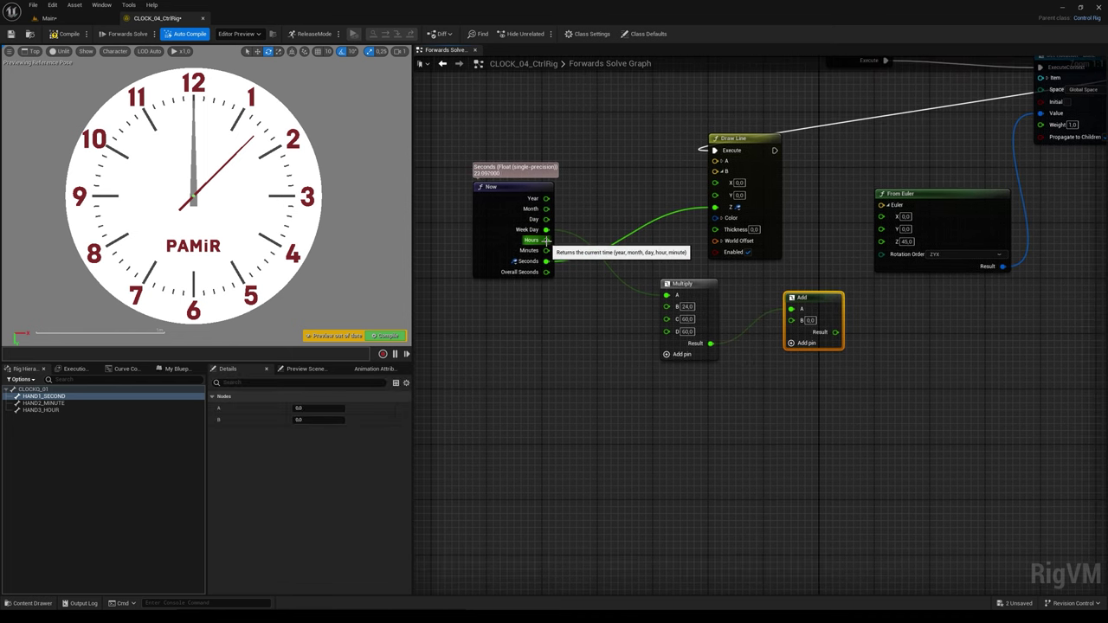
Step: Multiply Now's Hours by 60 and 60, and wire the result into Add's B input
left_click_drag(546, 240, 663, 404)
type("*")
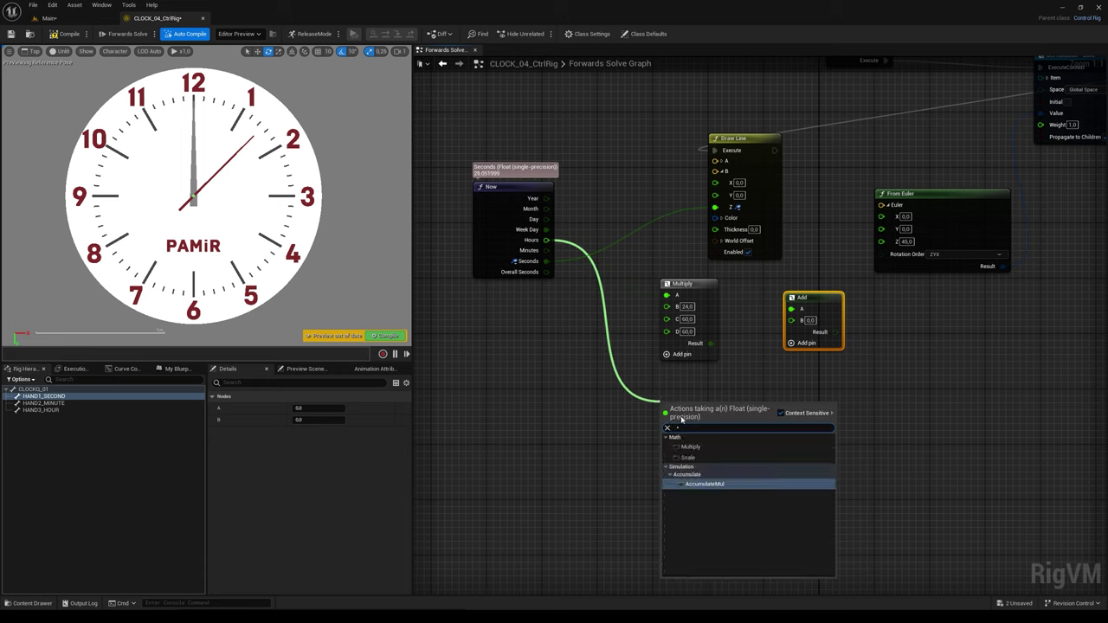
left_click(691, 446)
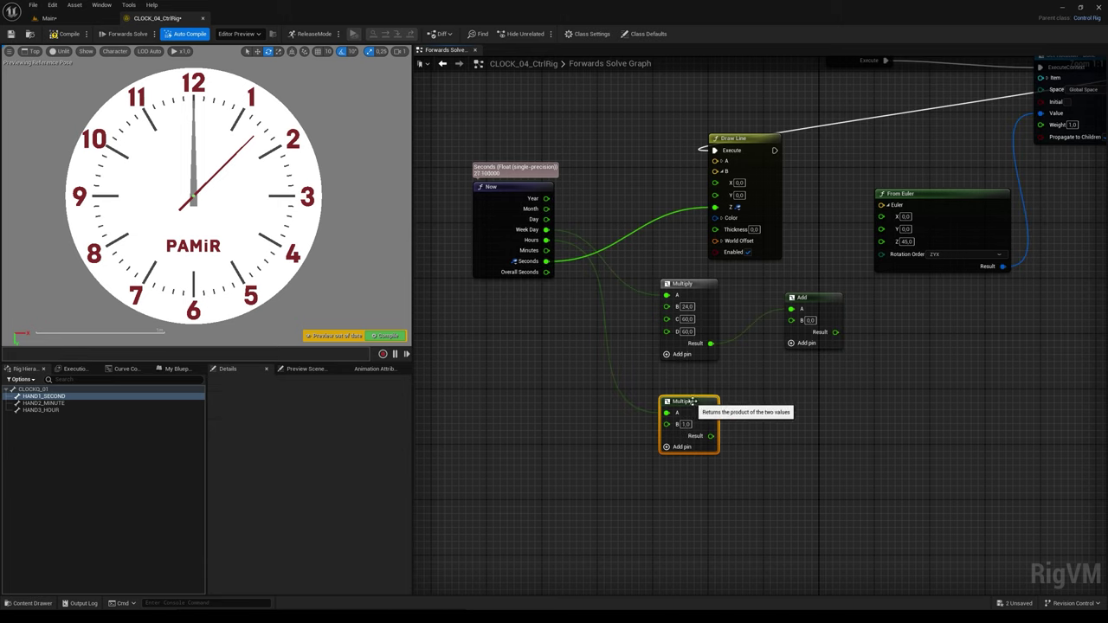
left_click_drag(692, 402, 692, 388)
left_click(685, 411)
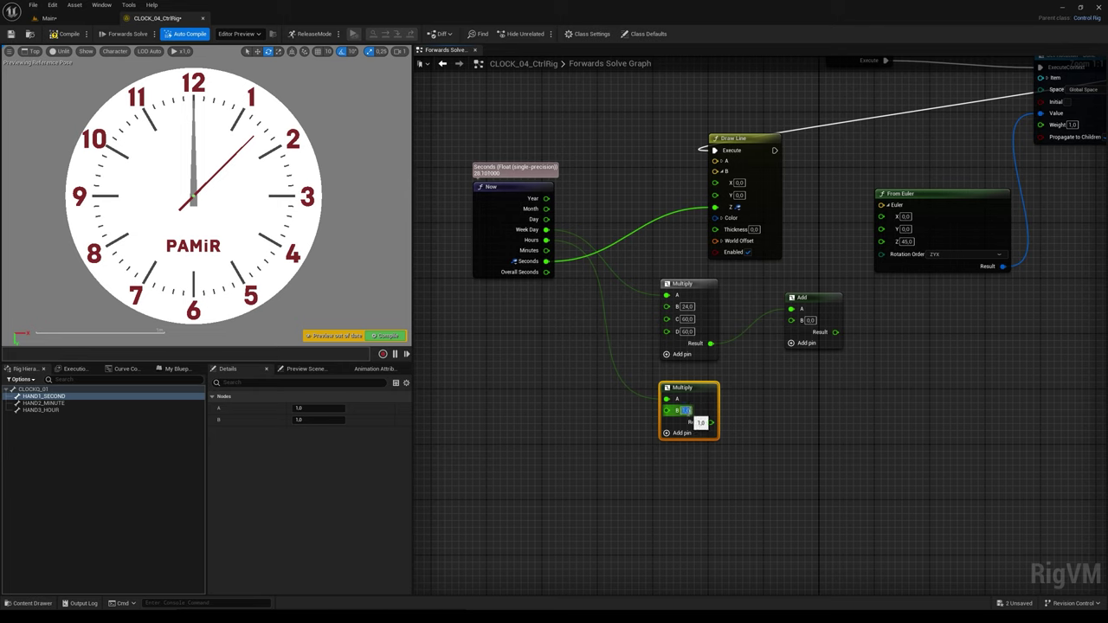
type("60")
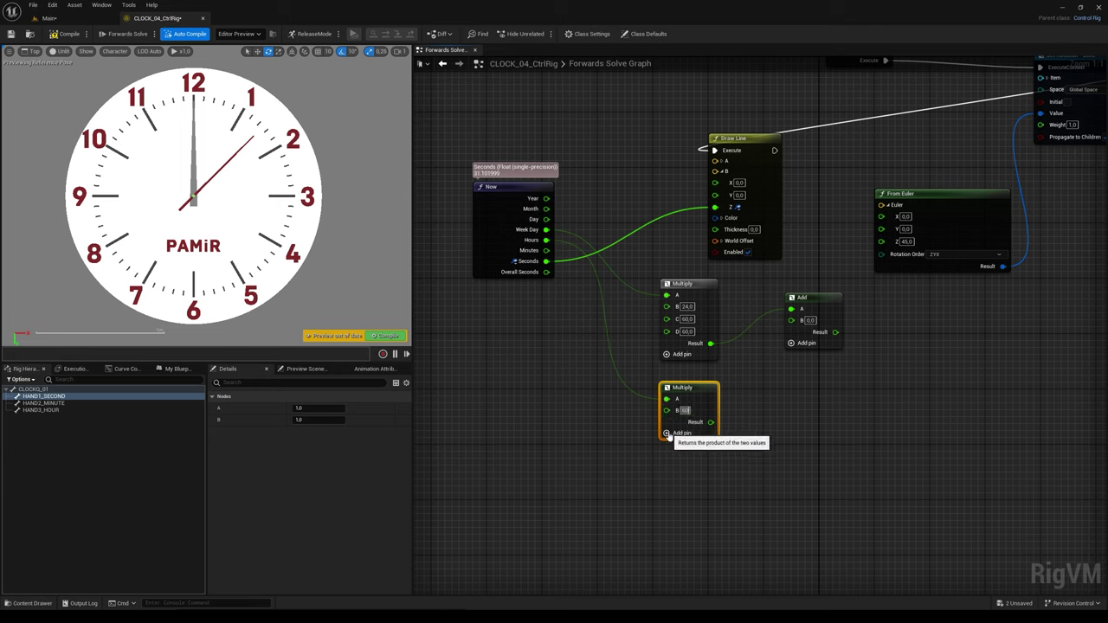
left_click(682, 433)
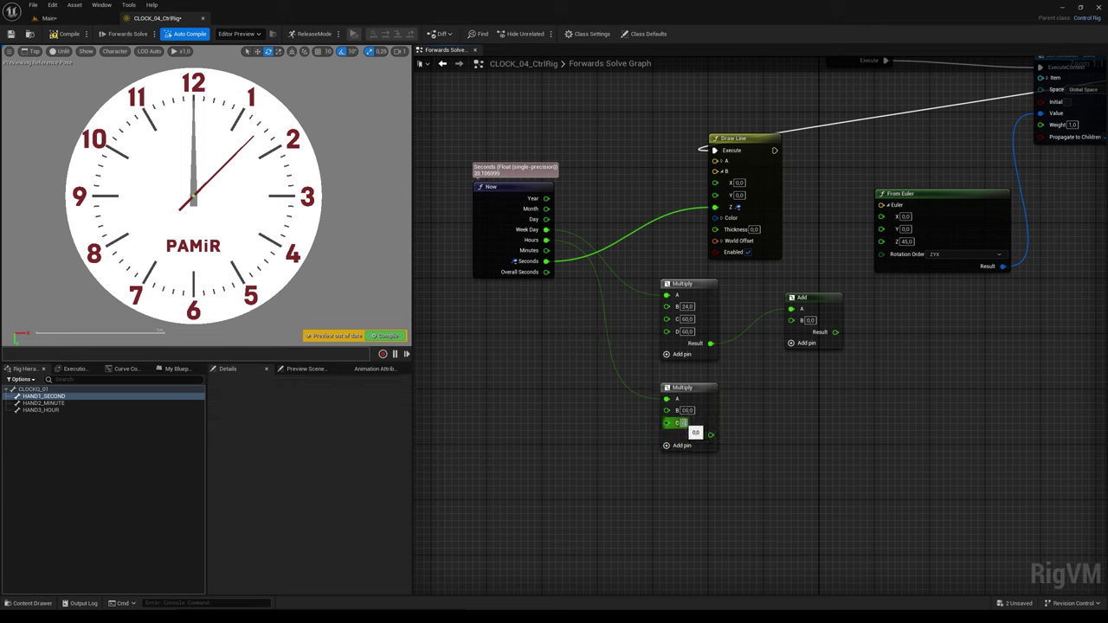
type("60")
key("Return")
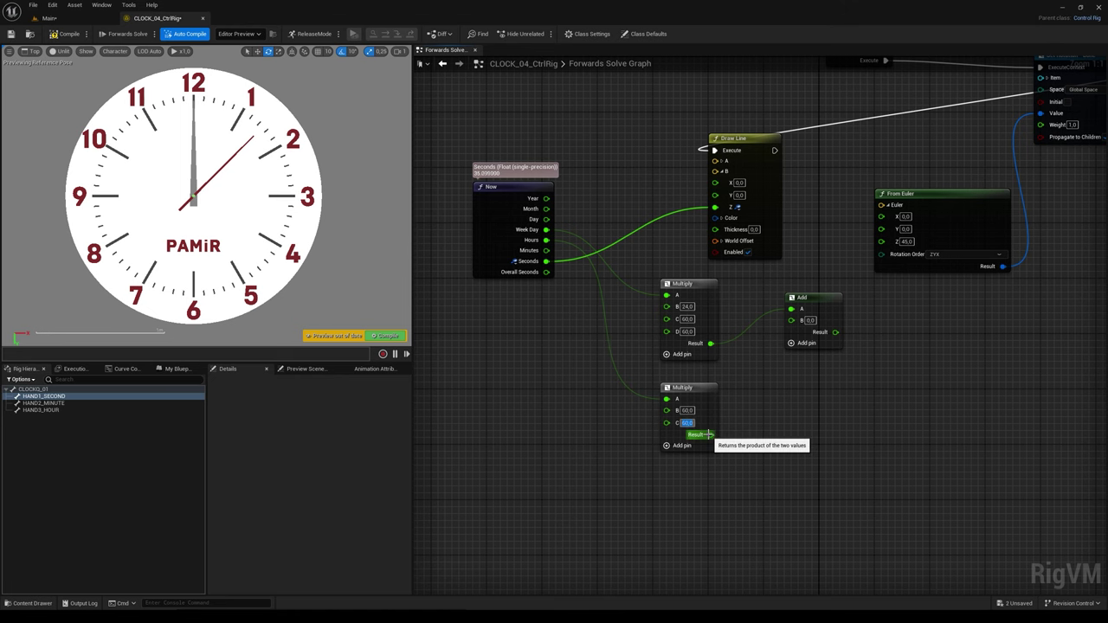
left_click_drag(710, 434, 791, 319)
Step: Add a Minutes Multiply into Add's C input and wire Now's Seconds into Add's D
right_click_drag(604, 362, 593, 328)
left_click_drag(534, 215, 644, 449)
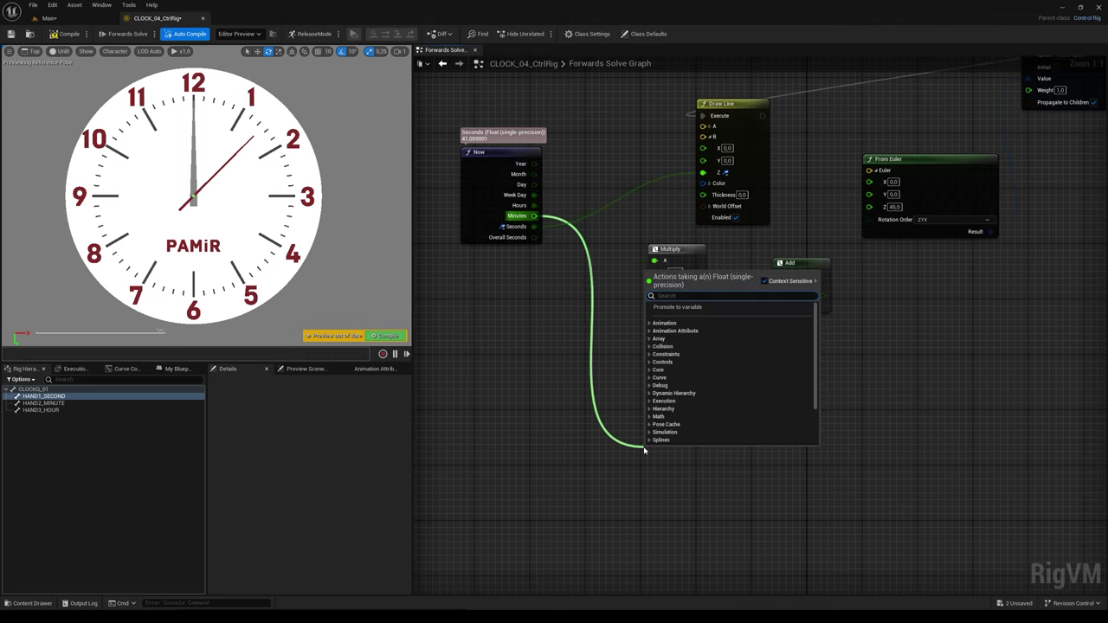
type("multiply")
left_click(675, 318)
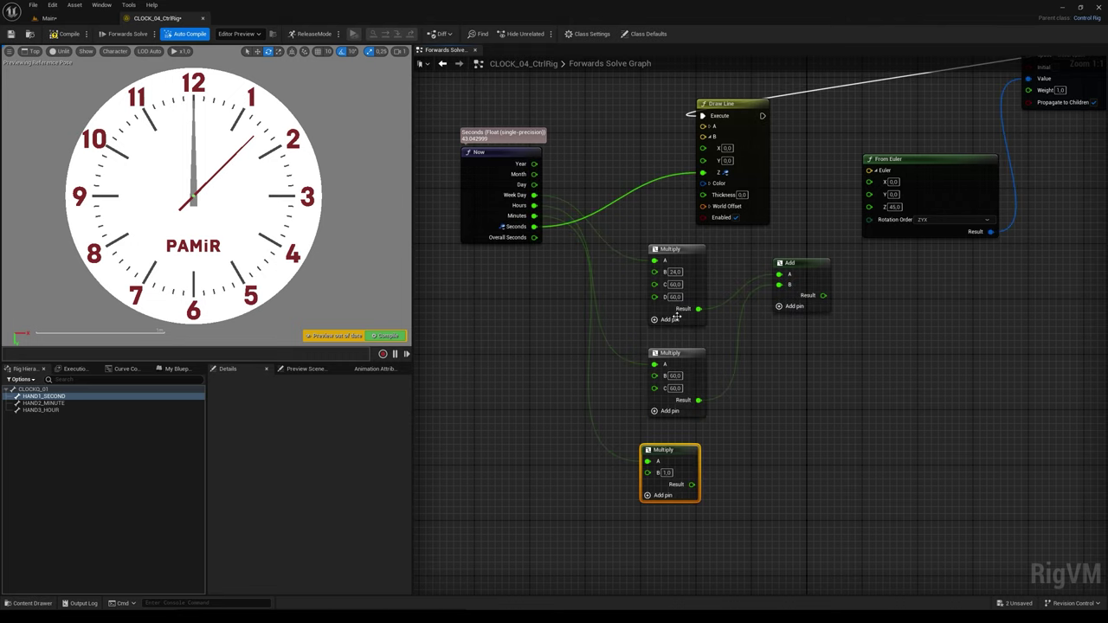
left_click_drag(680, 456, 688, 440)
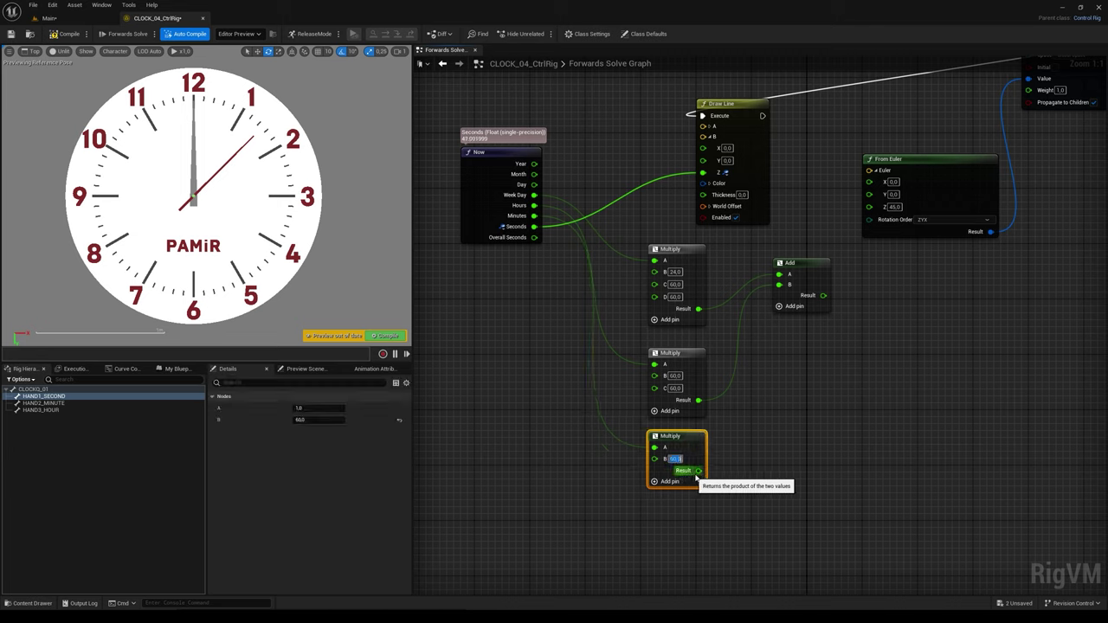
left_click(791, 305)
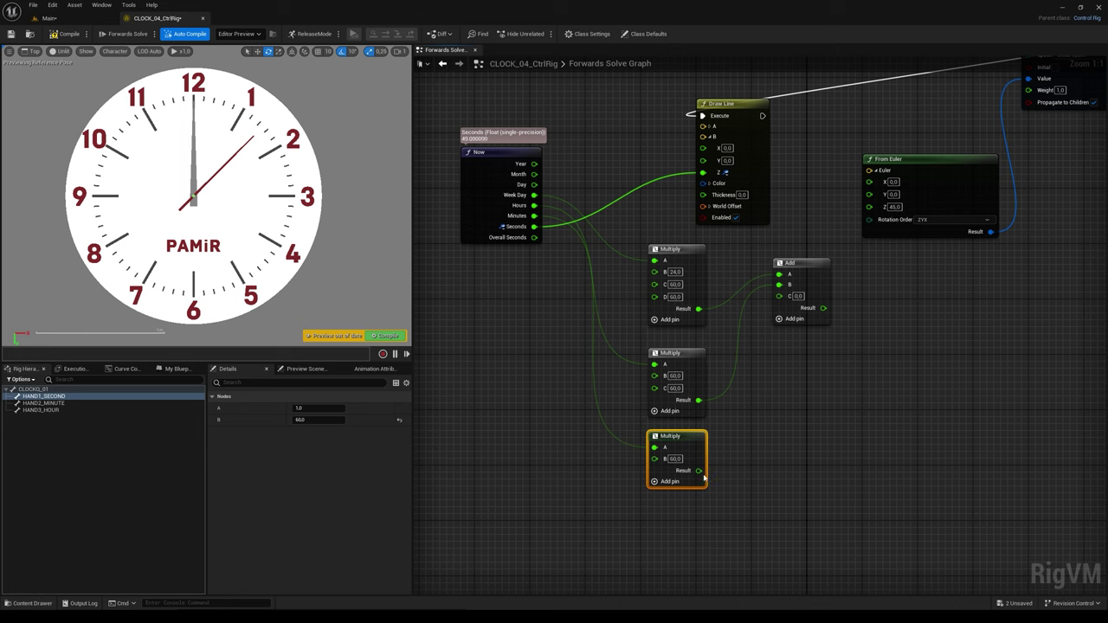
left_click_drag(698, 470, 779, 295)
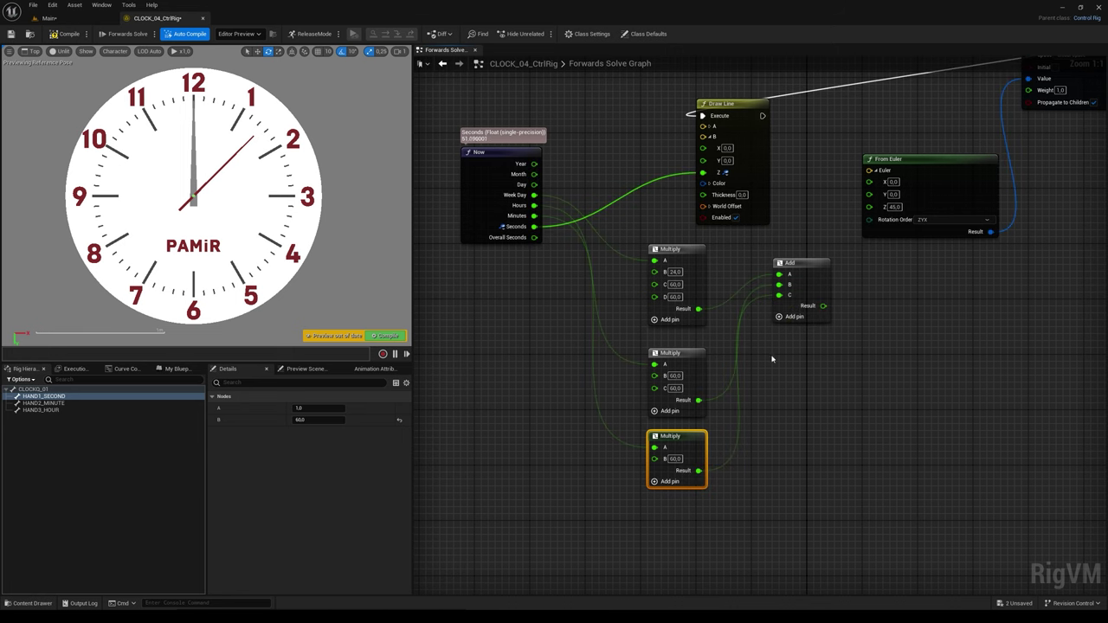
scroll(772, 358, "down", 1)
left_click(779, 327)
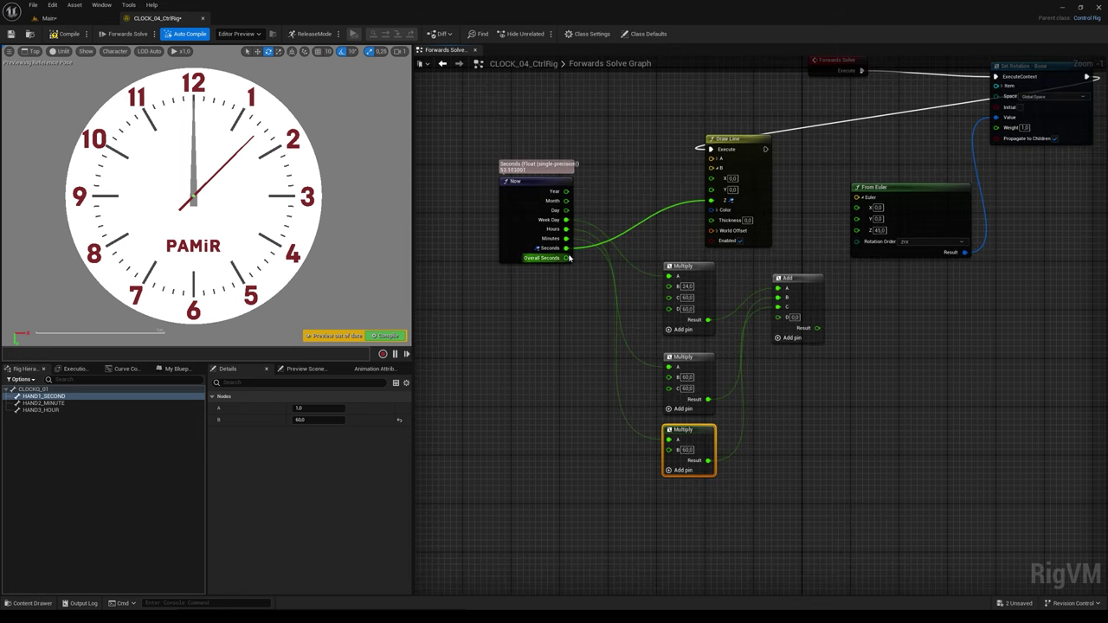
left_click_drag(566, 248, 786, 326)
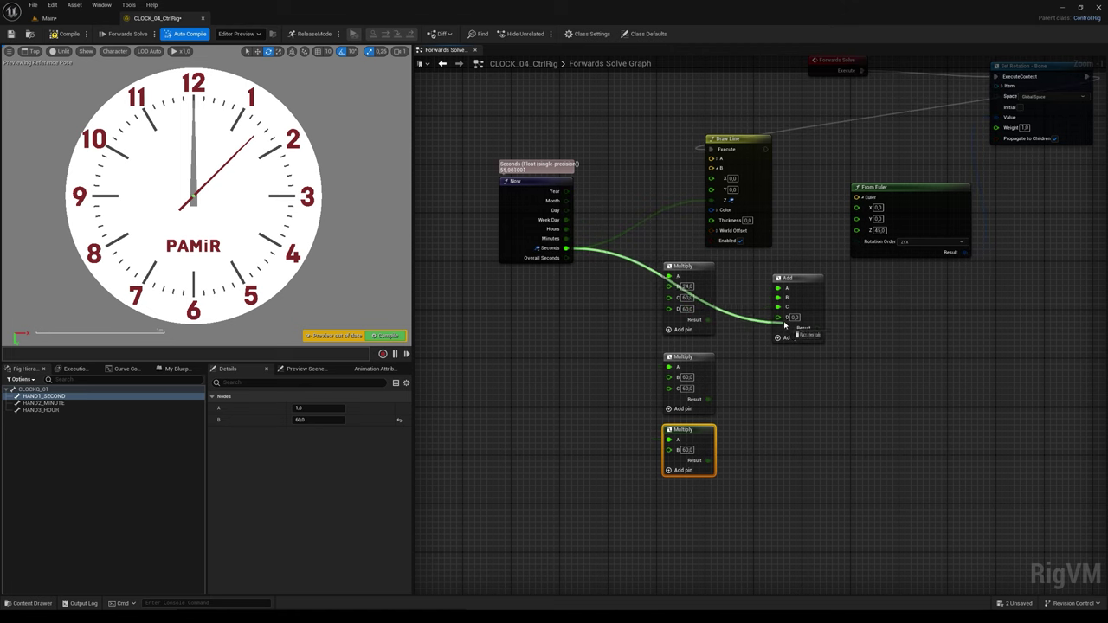
scroll(778, 393, "down", 1)
scroll(744, 398, "down", 1)
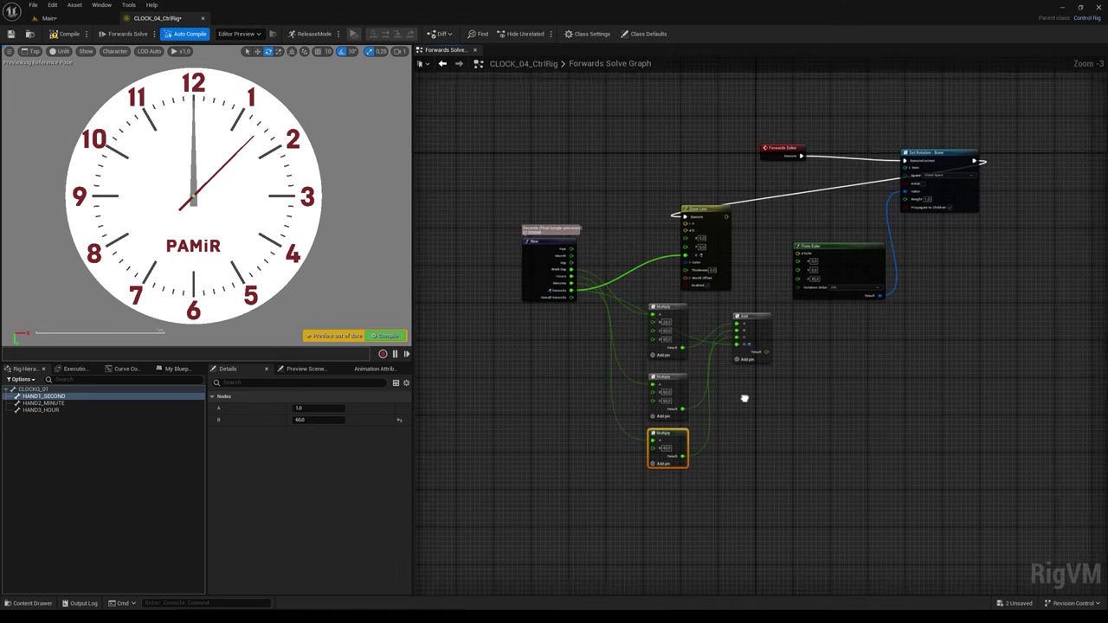
scroll(744, 398, "up", 2)
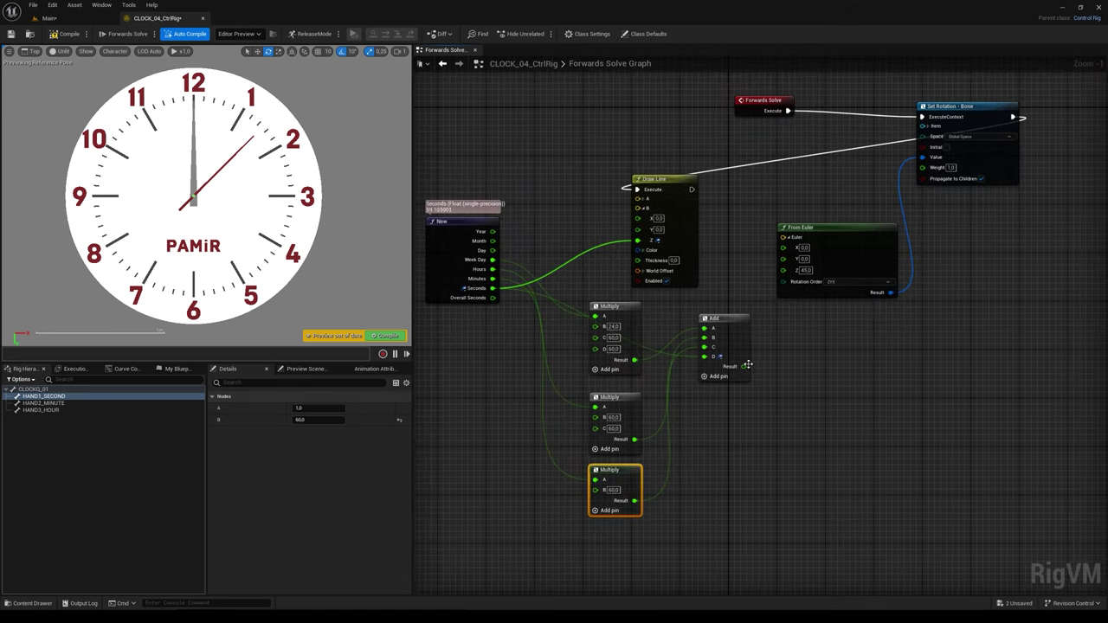
Step: Cast the Add result to an integer and delete the extra Integer node
left_click_drag(743, 366, 781, 367)
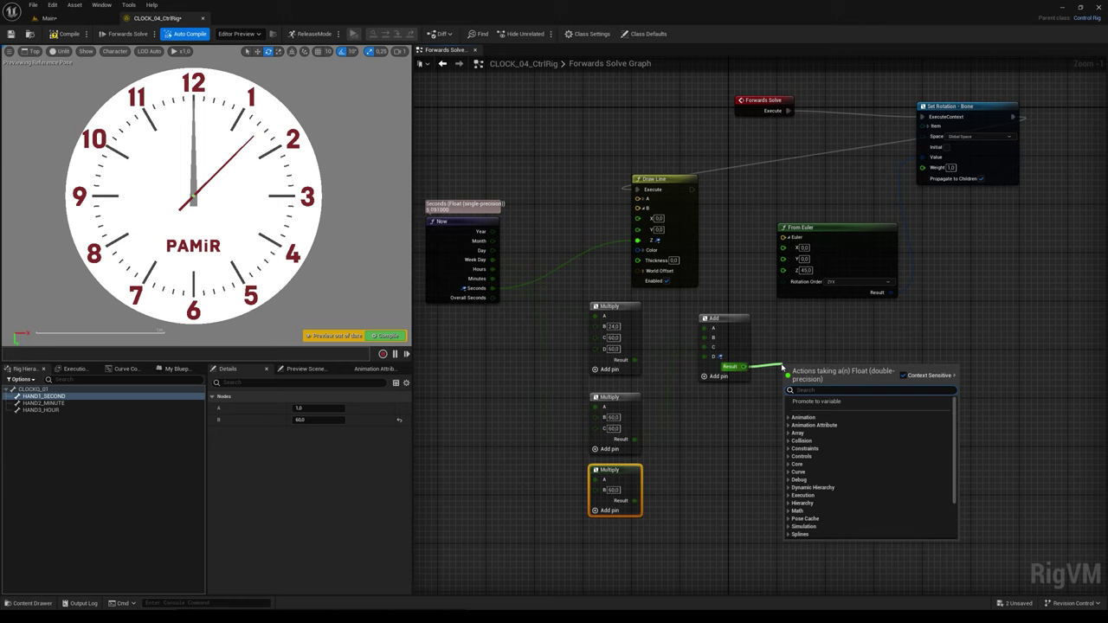
type("i")
type("EGER")
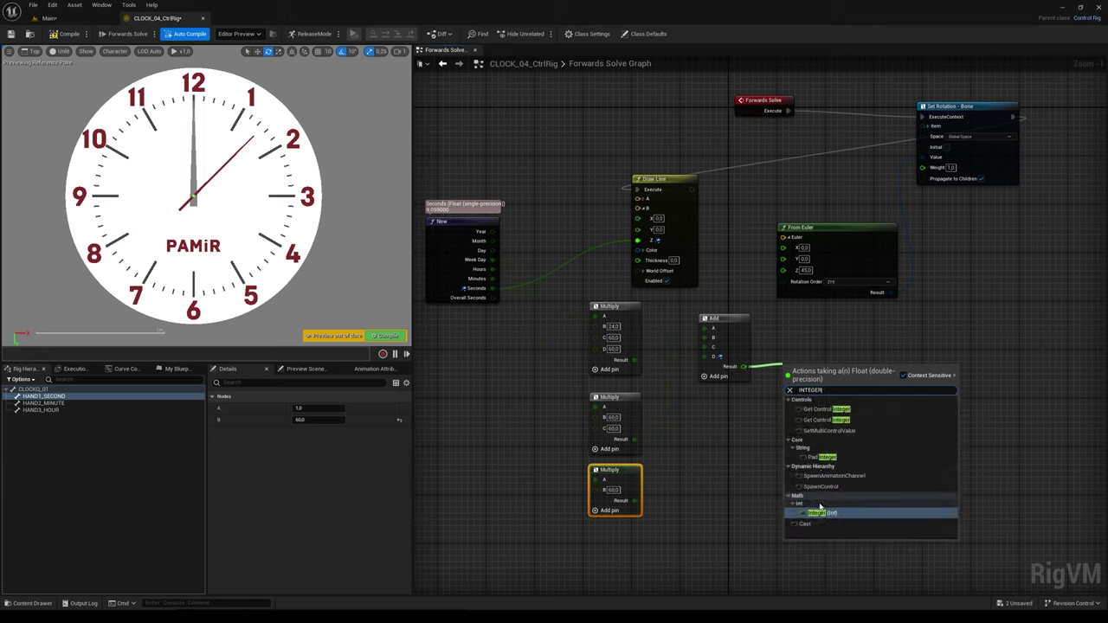
left_click(819, 513)
scroll(828, 403, "up", 1)
mouse_move(792, 364)
left_mouse_down()
mouse_move(887, 364)
mouse_move(909, 405)
left_mouse_up()
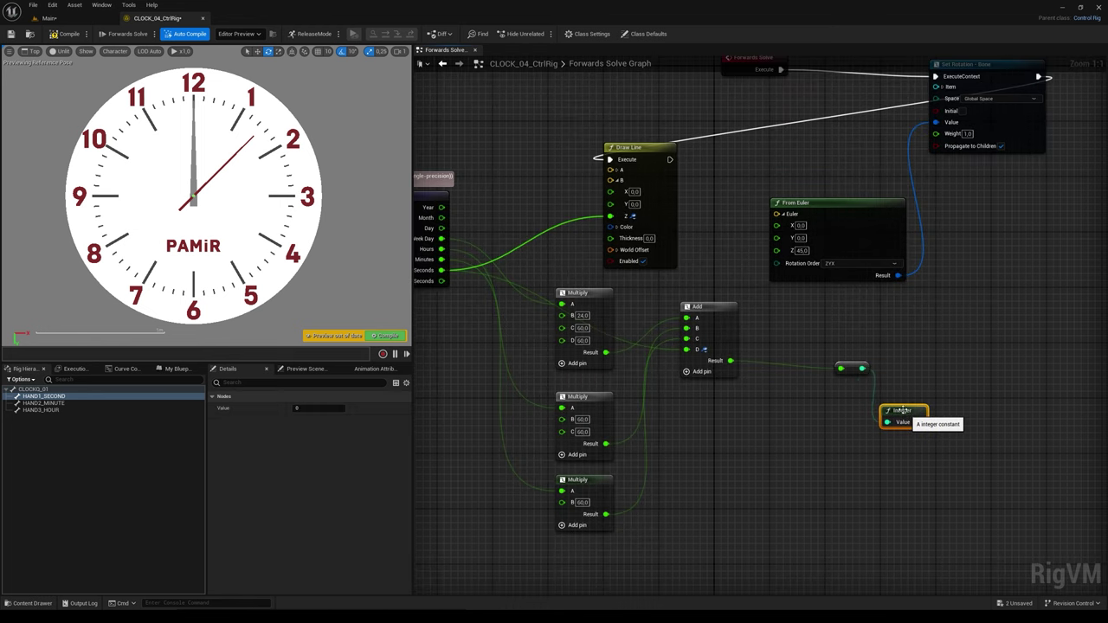
left_click(833, 369)
left_click_drag(833, 369, 818, 370)
left_click(901, 413)
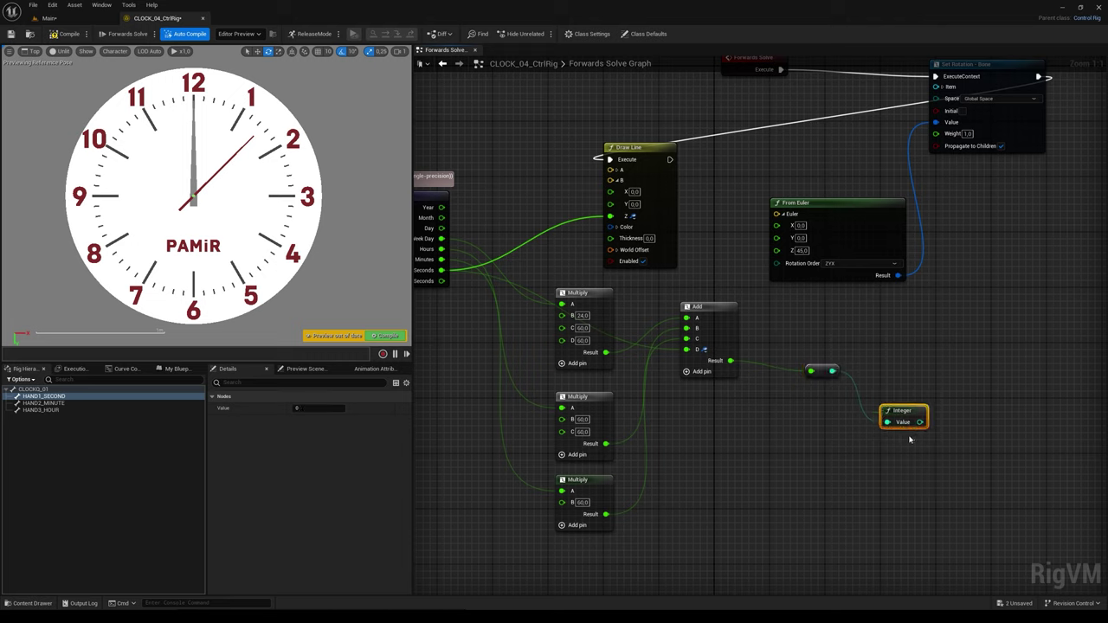
key("Delete")
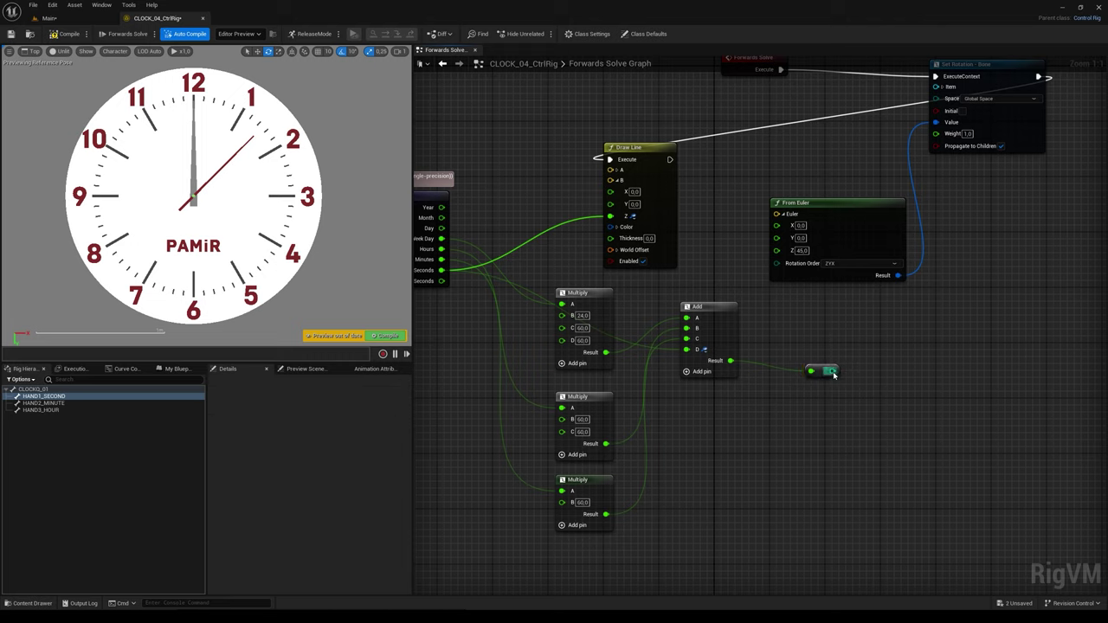
Step: Multiply the integer seconds by 6 and wire the result into From Euler Z
left_click_drag(833, 374, 868, 379)
type("*")
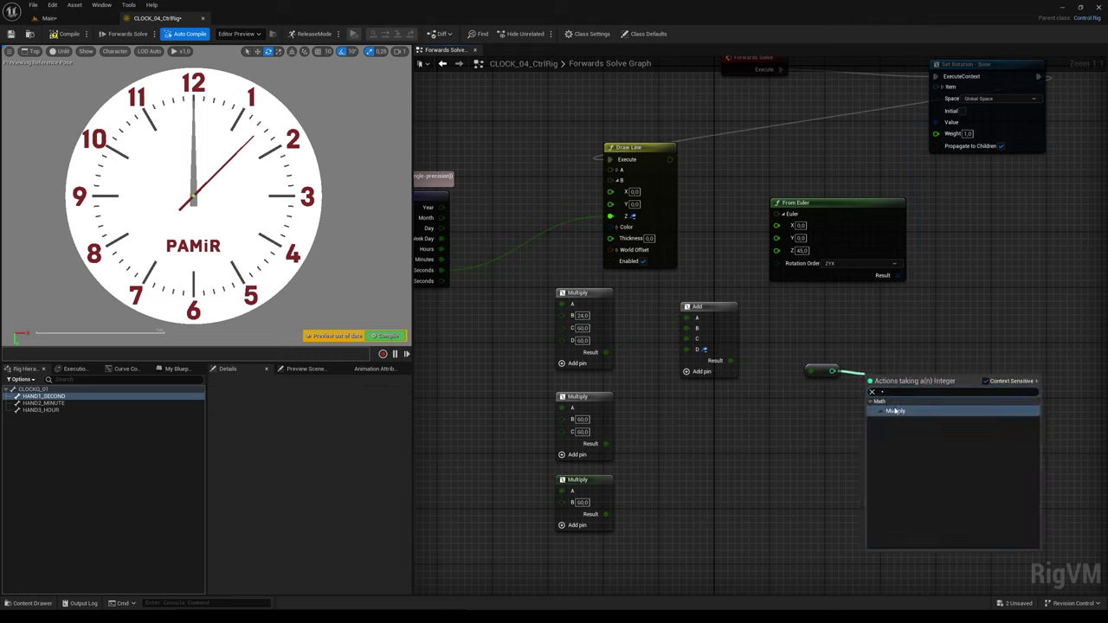
left_click(895, 411)
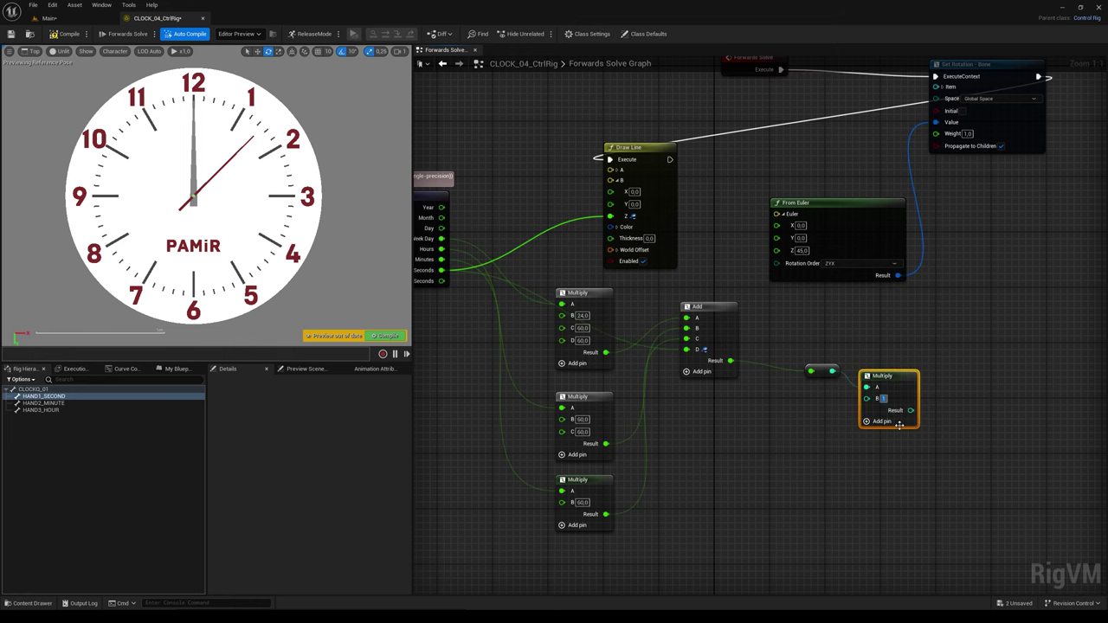
right_click_drag(900, 425, 884, 445)
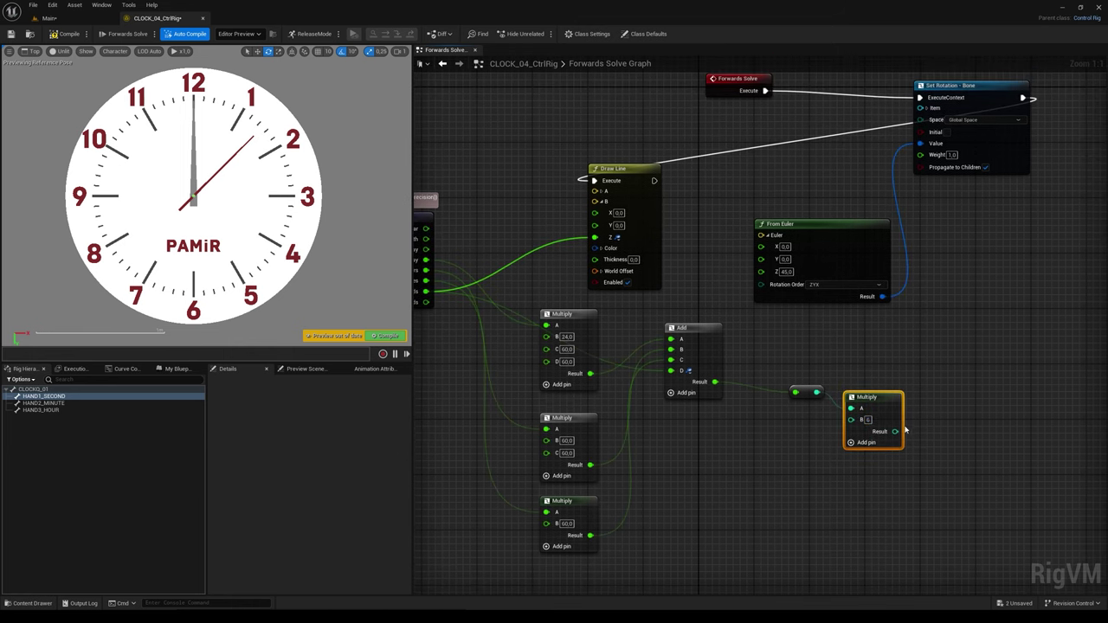
mouse_move(895, 431)
left_mouse_down()
mouse_move(844, 340)
mouse_move(761, 271)
left_mouse_up()
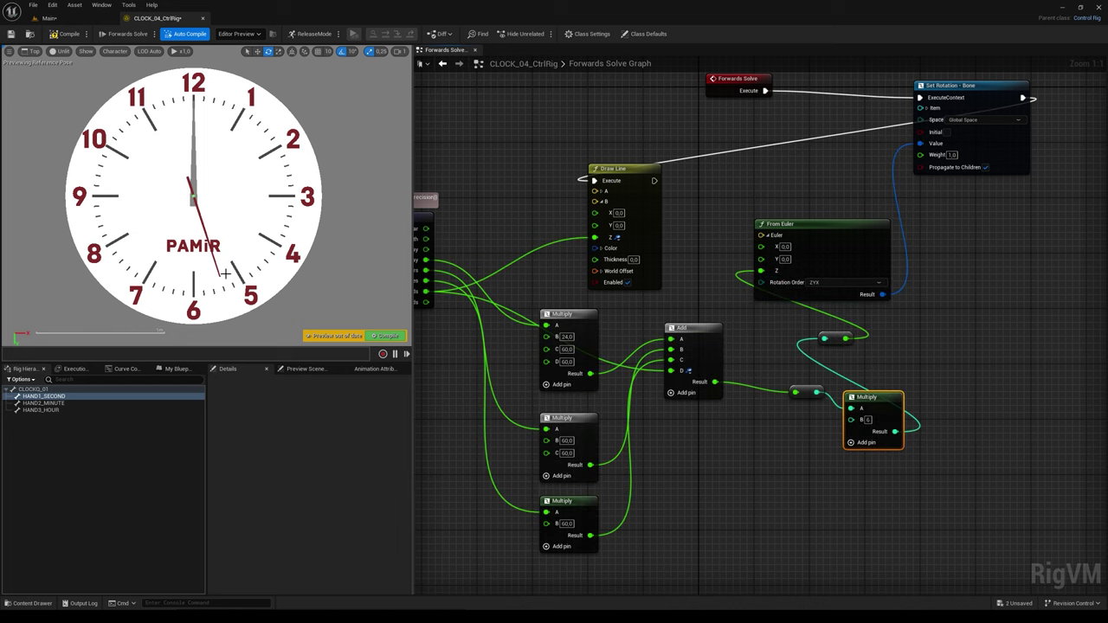
scroll(681, 318, "down", 1)
Step: Reposition the Now and Add nodes, then move the Now, Multiply and Add group down together
scroll(681, 319, "down", 1)
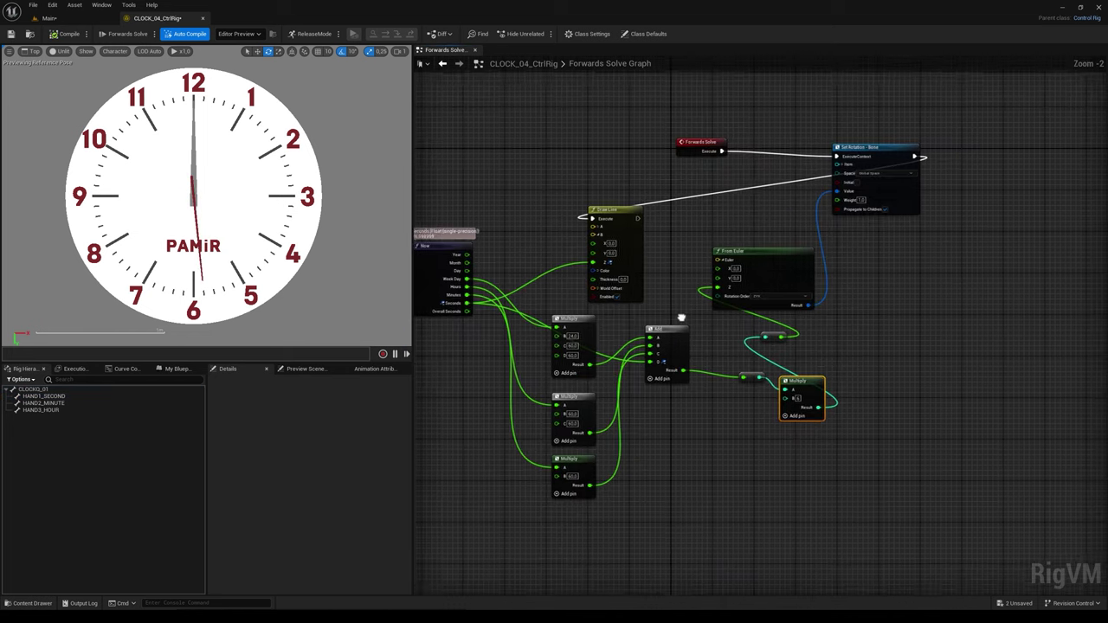
right_click_drag(682, 318, 804, 308)
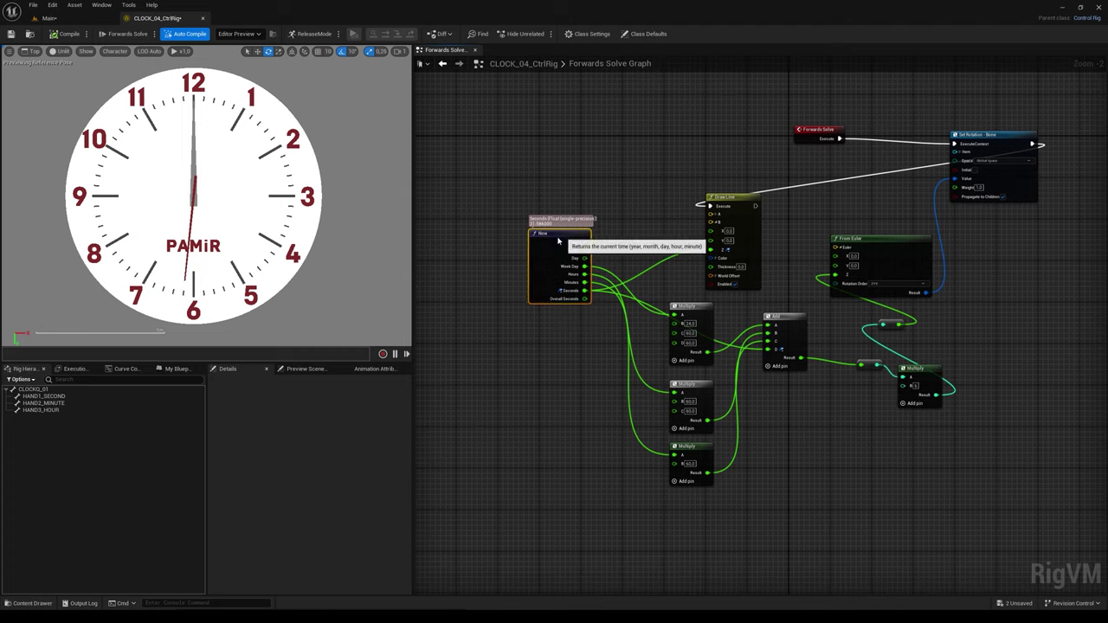
mouse_move(565, 235)
left_mouse_down()
mouse_move(523, 314)
mouse_move(543, 465)
left_mouse_up()
right_click_drag(553, 420, 537, 350)
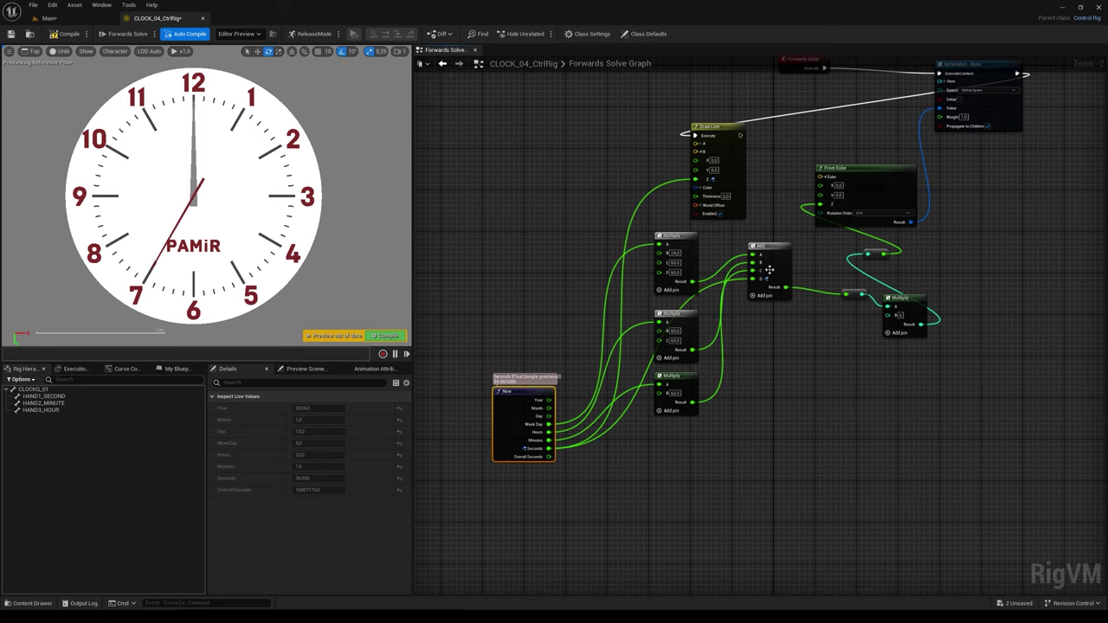
mouse_move(773, 257)
left_mouse_down()
mouse_move(762, 417)
mouse_move(785, 423)
left_mouse_up()
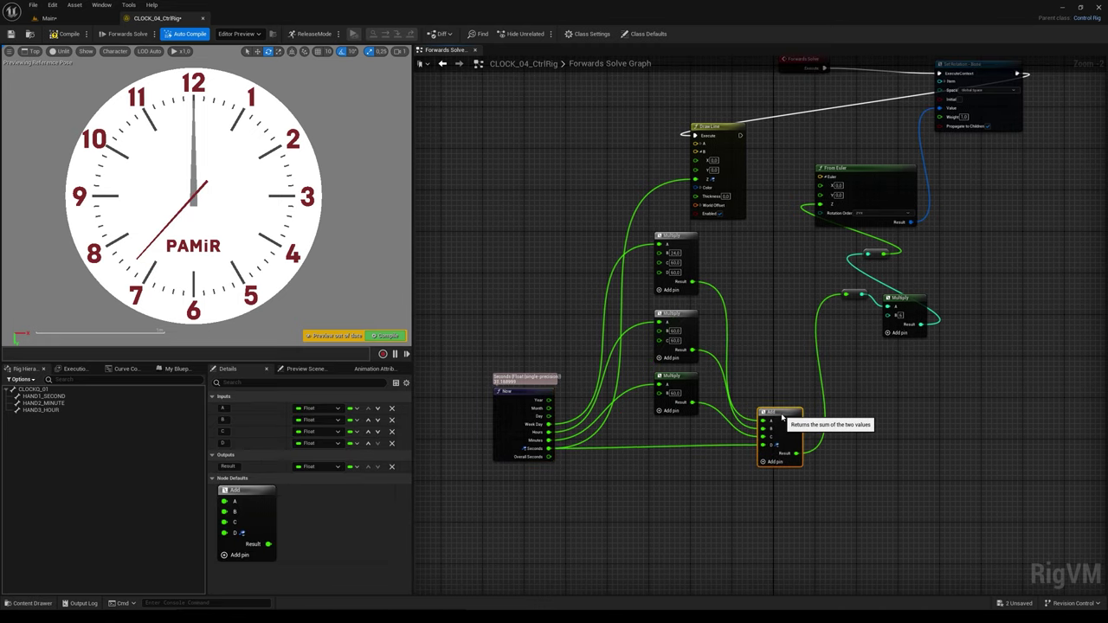
right_click_drag(718, 360, 718, 371)
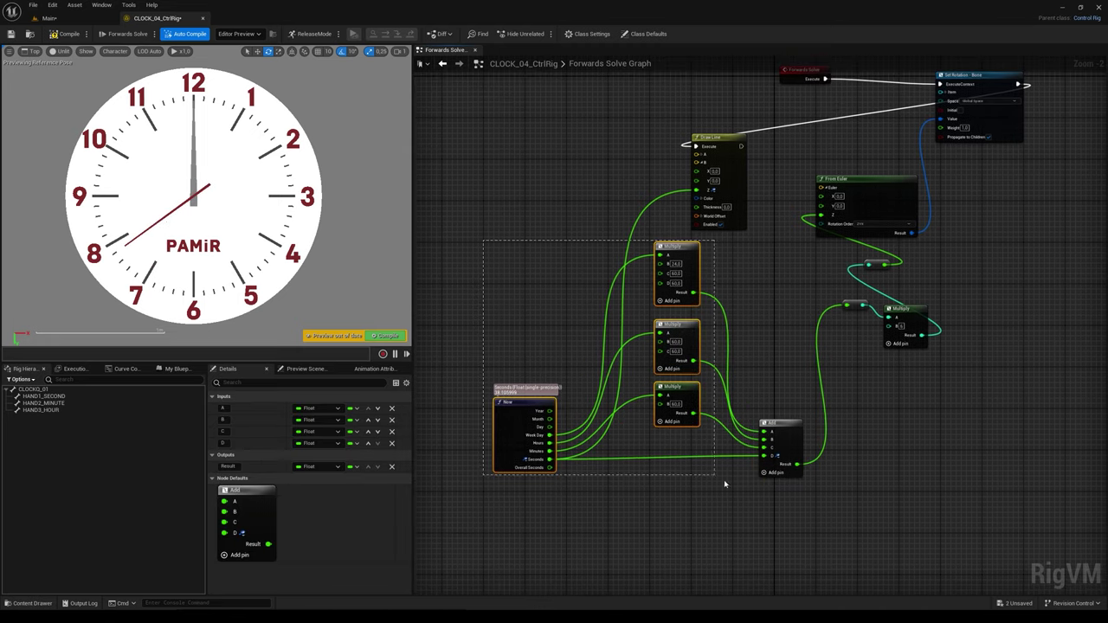
left_click_drag(482, 242, 791, 511)
left_click_drag(786, 431, 785, 465)
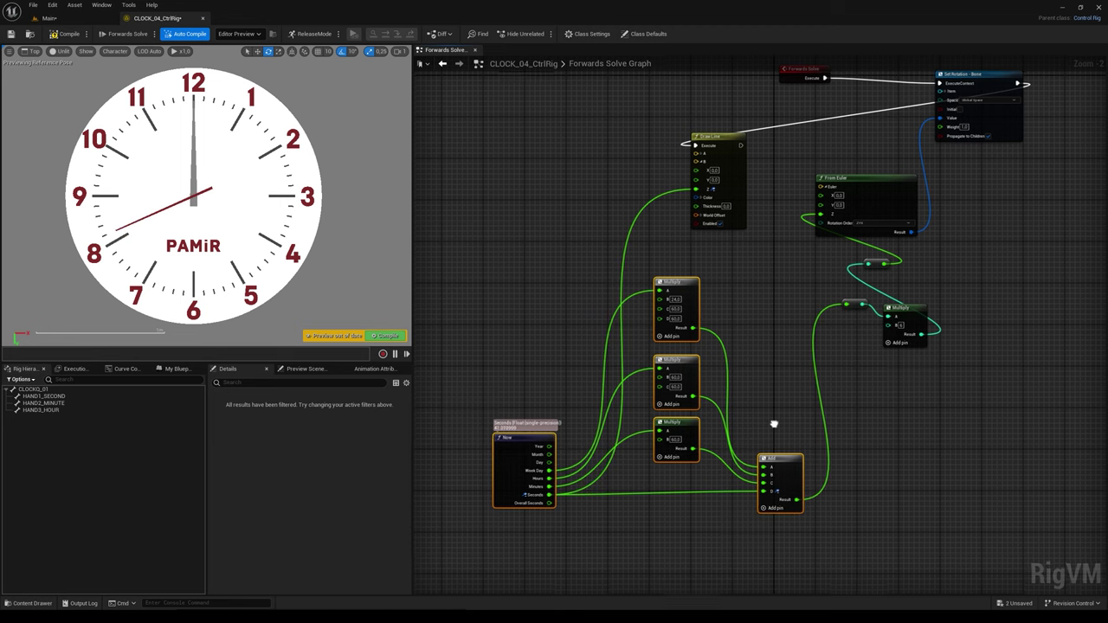
right_click_drag(765, 433, 742, 368)
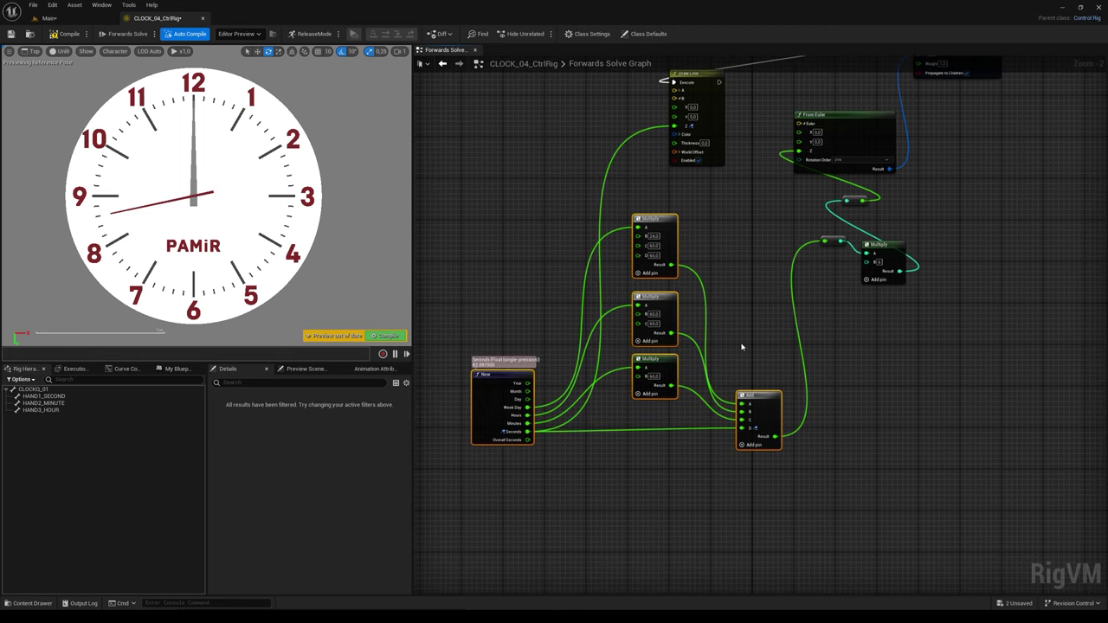
right_click_drag(734, 344, 720, 344)
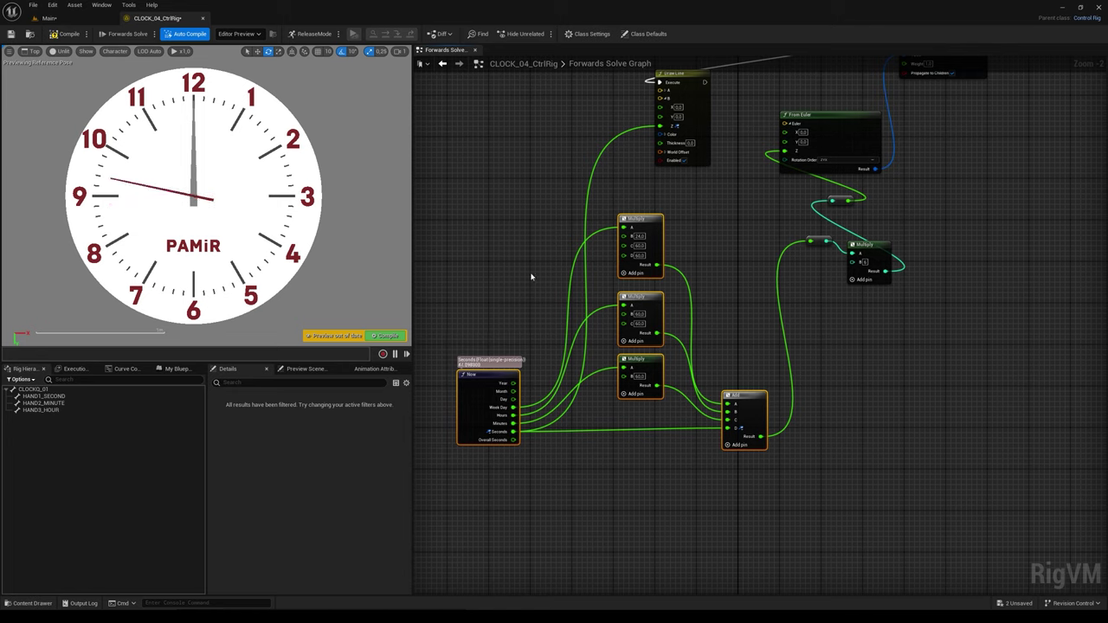
Step: Wrap the Now, Multiply and Add nodes in a comment titled 'TOTAL SECONDS OF WEEK DAY'
key("c")
type("TOTAL SE")
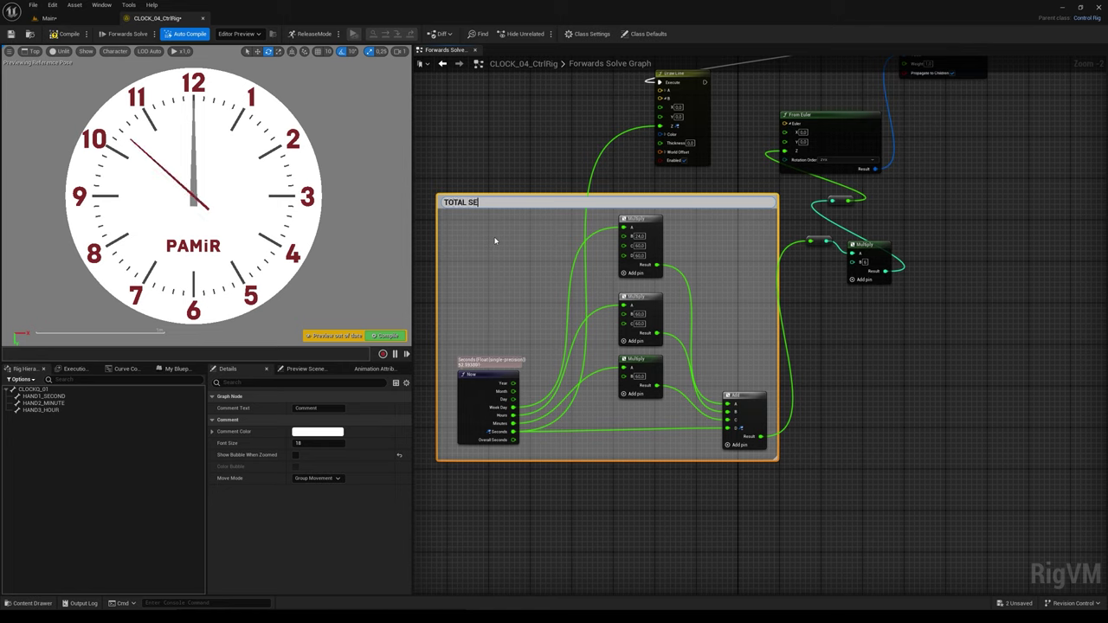
type("CO")
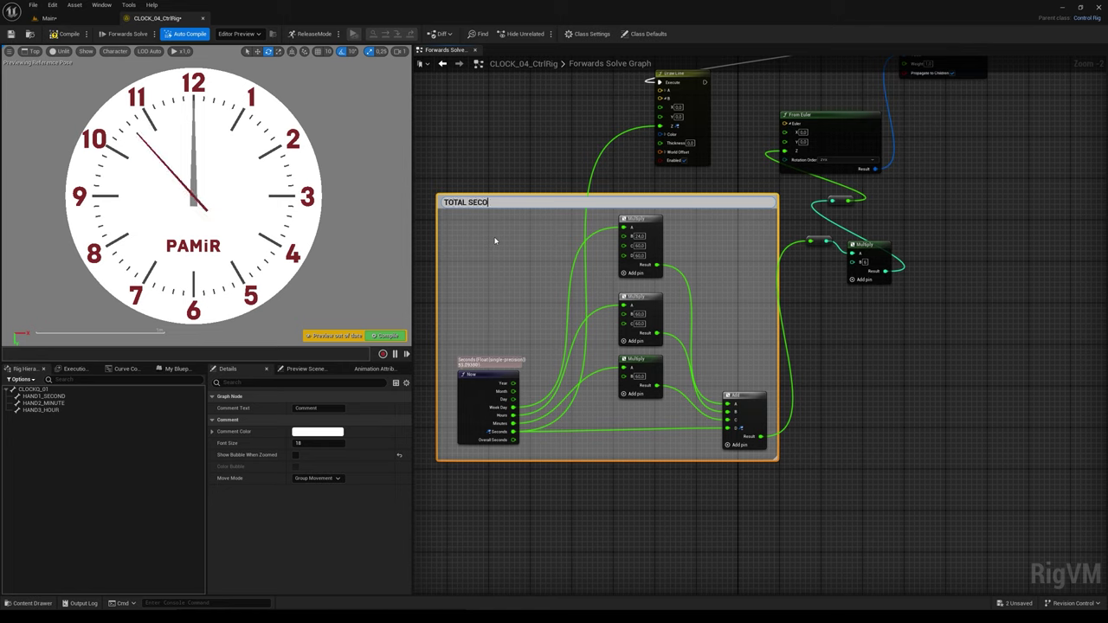
type("NDS OF")
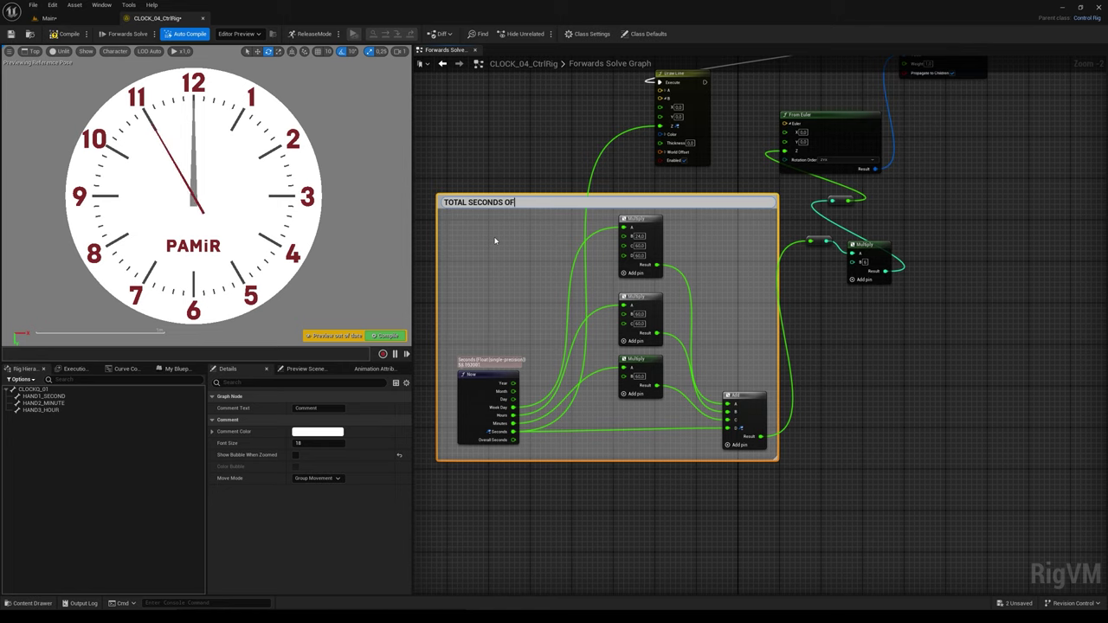
type(" WEEKDAY")
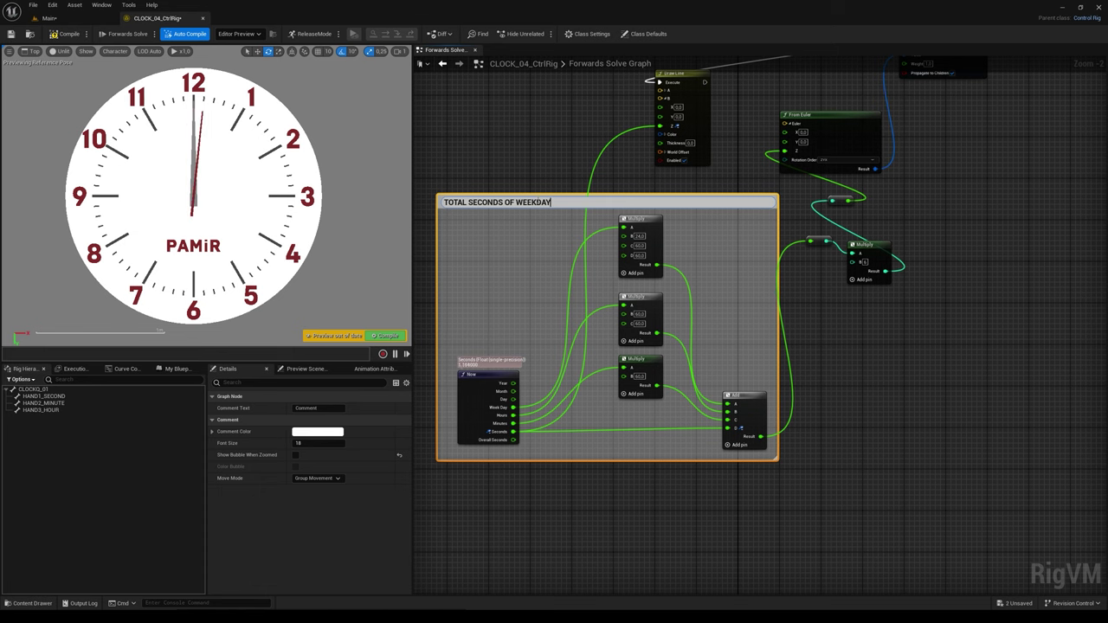
left_click(538, 202)
left_click(724, 325)
Step: Shift the comment group left and move the Set Rotation and From Euler nodes right
scroll(715, 326, "down", 1)
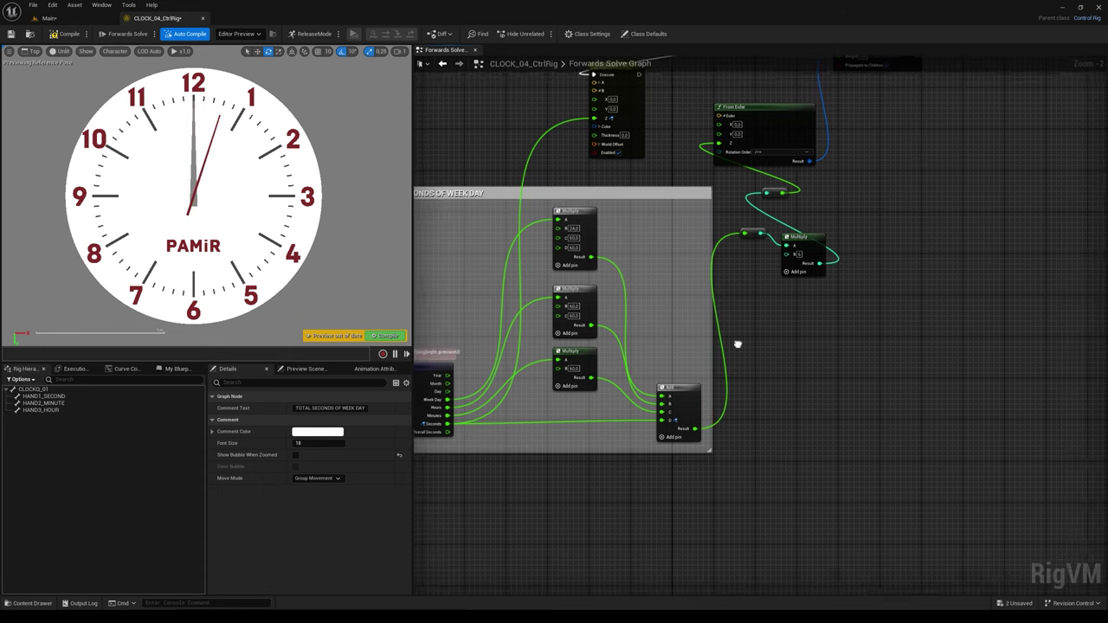
left_click_drag(611, 219, 571, 219)
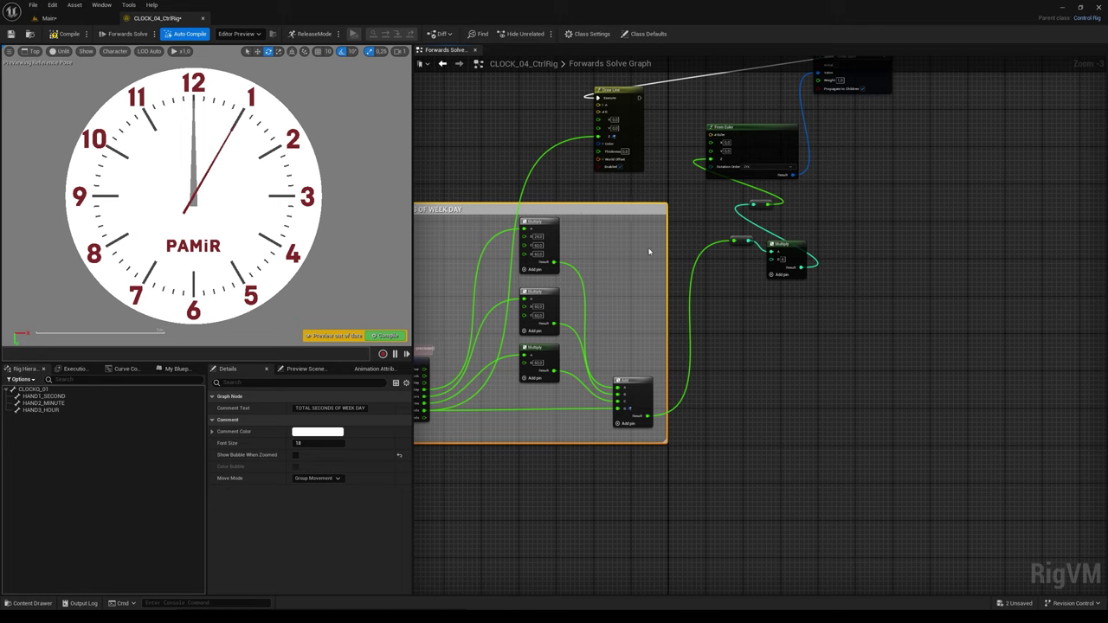
mouse_move(736, 258)
right_mouse_down()
mouse_move(692, 260)
mouse_move(724, 297)
right_mouse_up()
scroll(658, 160, "down", 2)
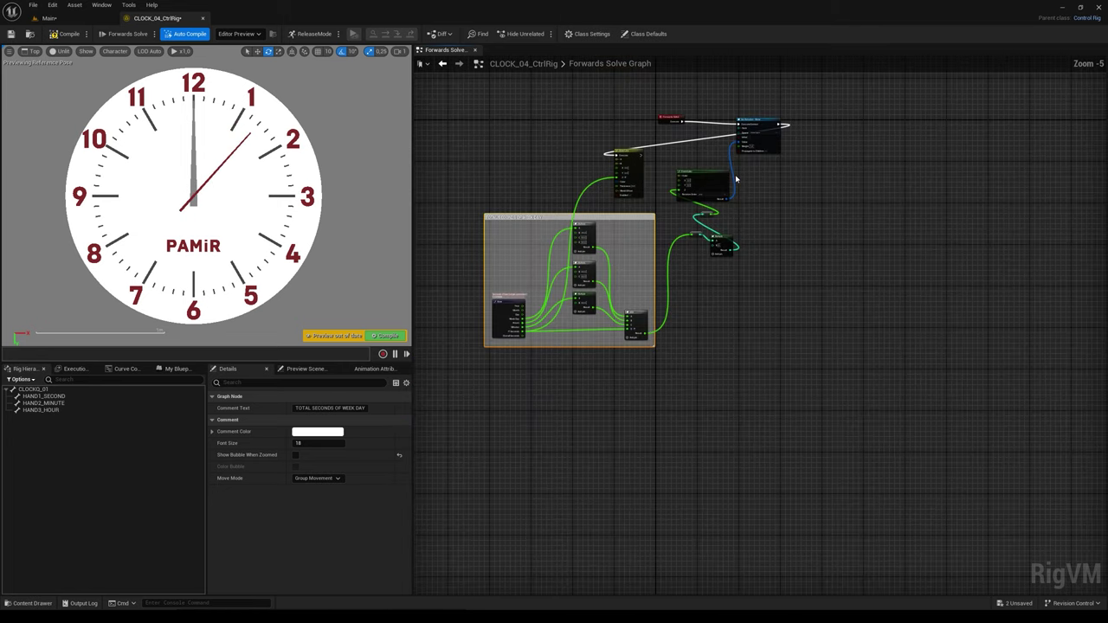
right_click_drag(684, 139, 644, 162)
mouse_move(730, 129)
left_mouse_down()
mouse_move(676, 210)
mouse_move(762, 221)
left_mouse_up()
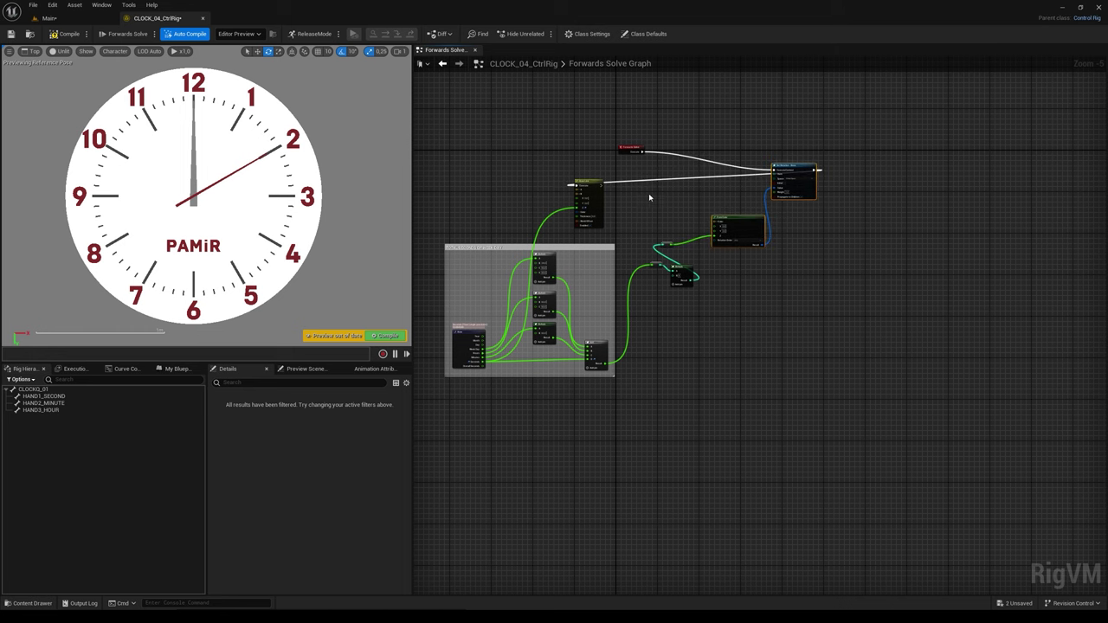
Step: Delete the leftover unused node and move the Forwards Solve event node right and down
left_click(587, 200)
key("Delete")
right_click_drag(587, 199, 536, 209)
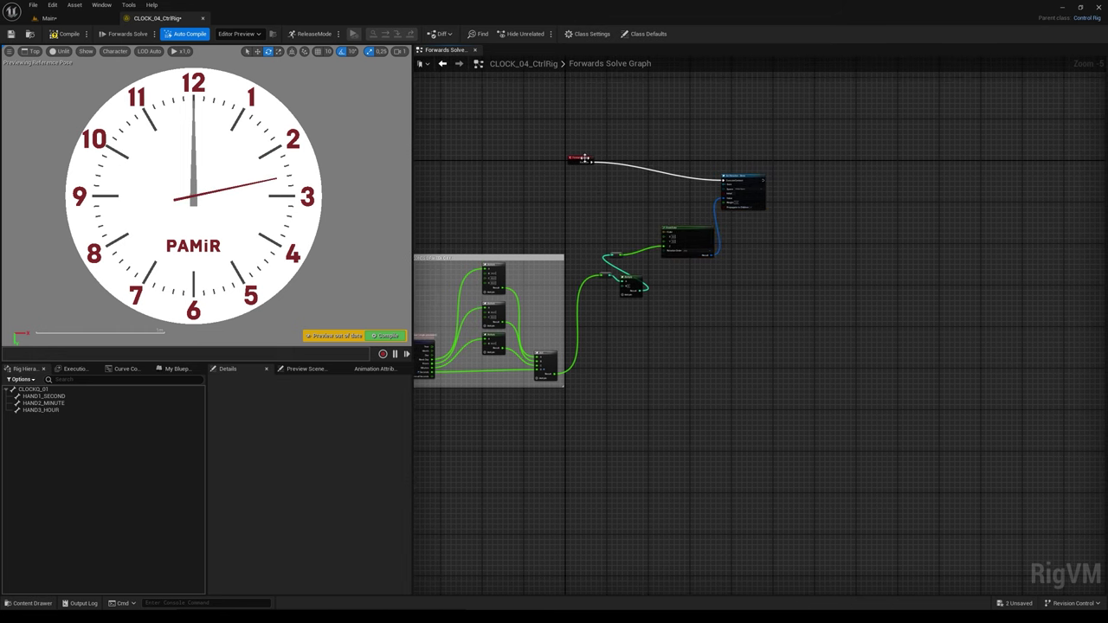
left_click_drag(578, 159, 631, 176)
scroll(664, 208, "up", 2)
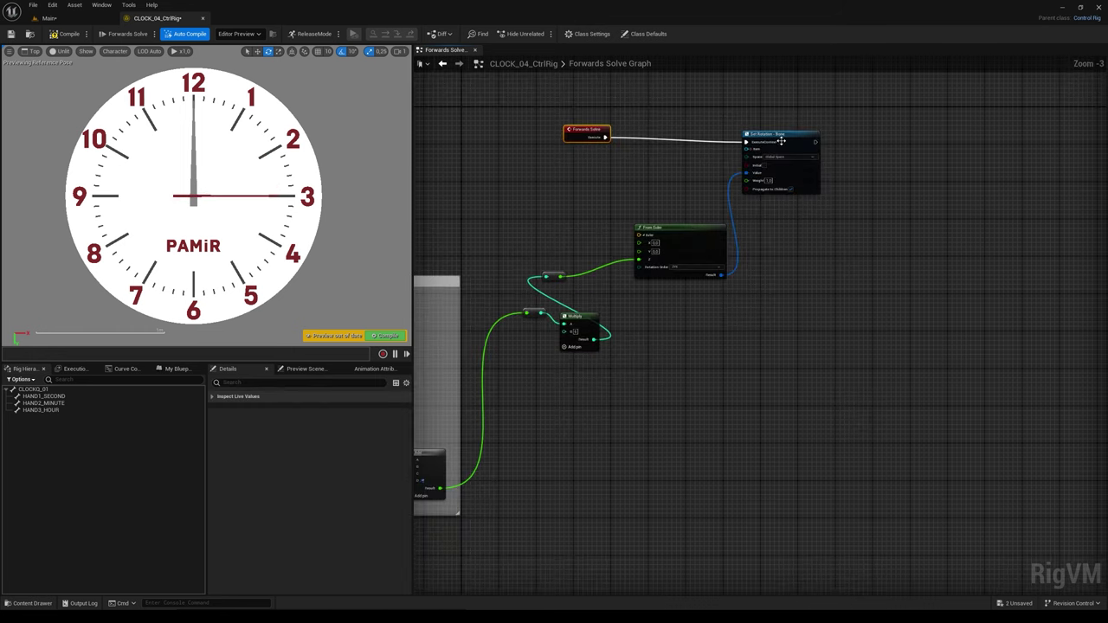
left_click(784, 173)
right_click_drag(786, 177, 796, 139)
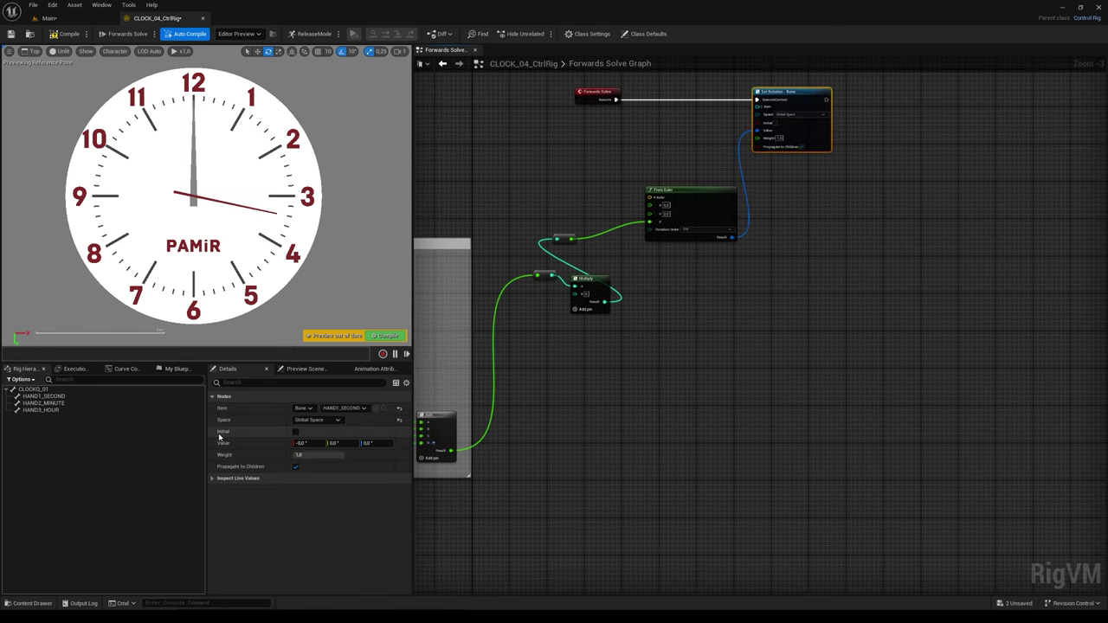
Step: Add Set Rotation – Bone nodes for HAND2_MINUTE and HAND3_HOUR from the Rig Hierarchy
left_click_drag(59, 407, 770, 314)
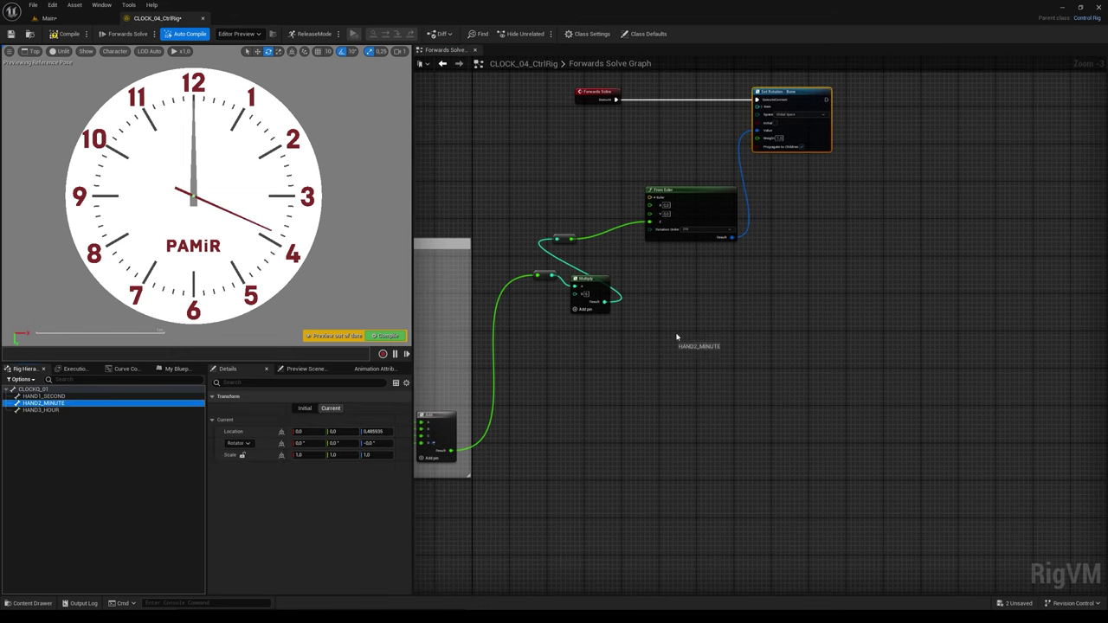
left_click(798, 354)
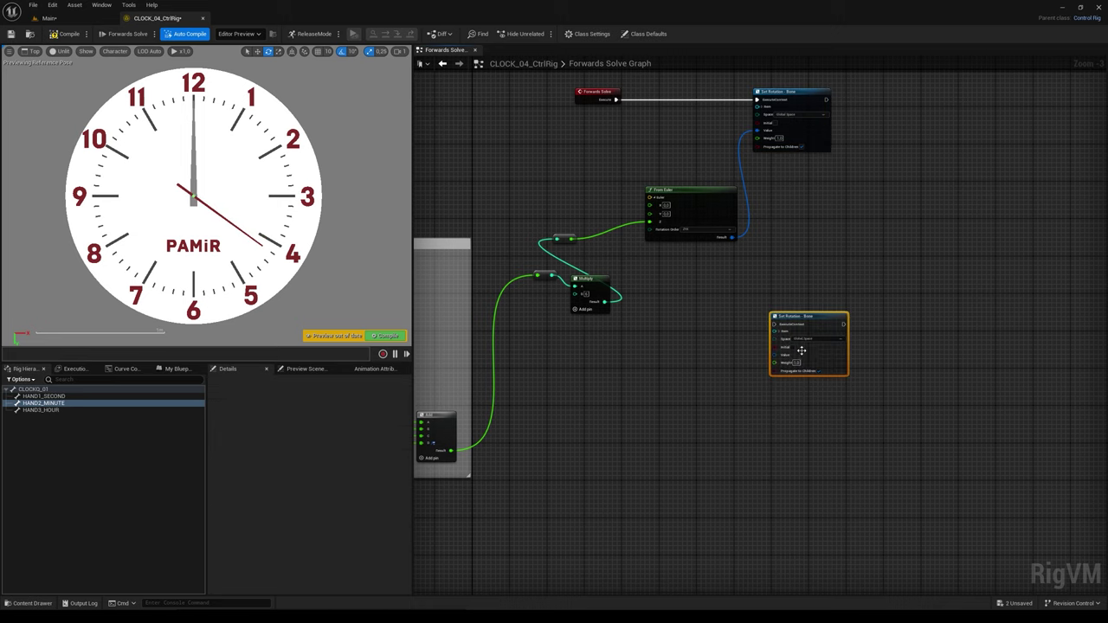
mouse_move(807, 319)
left_mouse_down()
mouse_move(797, 296)
mouse_move(799, 322)
left_mouse_up()
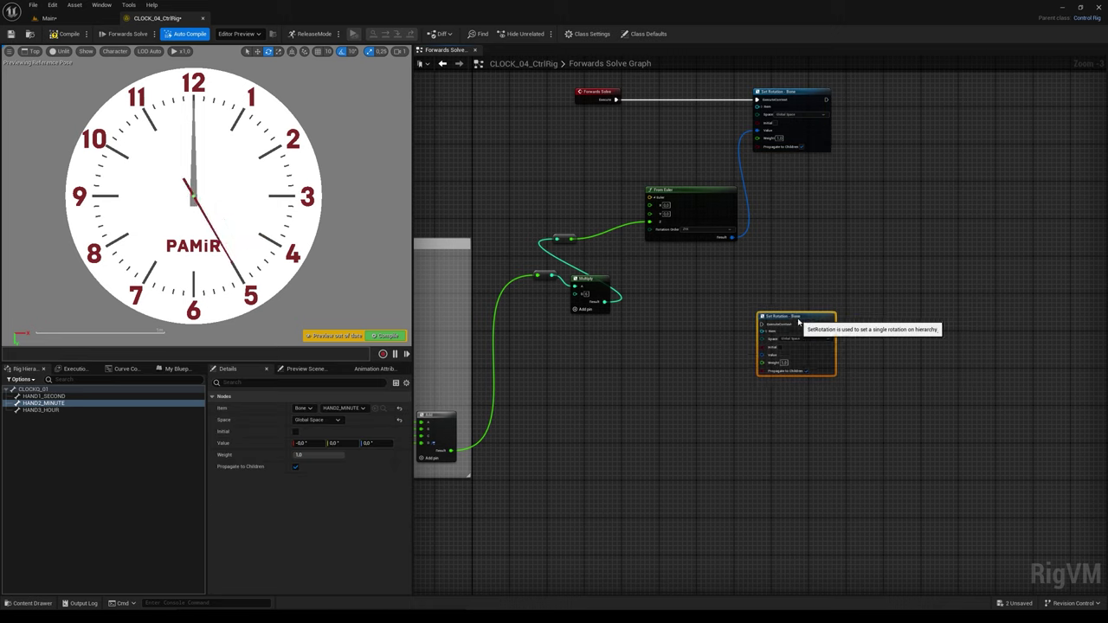
left_click_drag(41, 410, 792, 451)
left_click(809, 482)
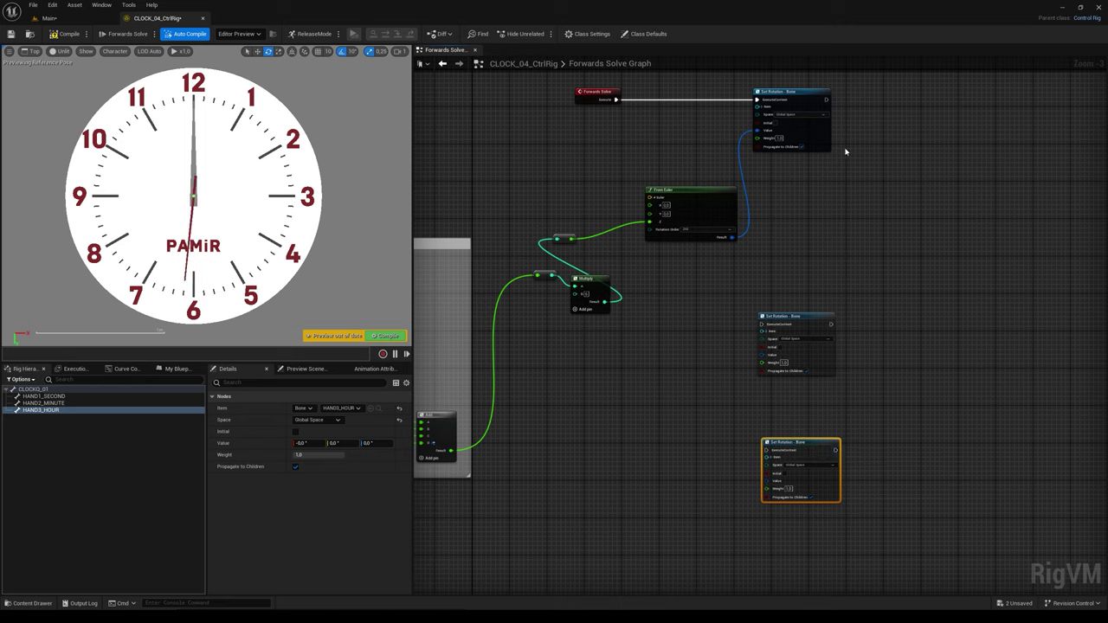
Step: Chain the minute and hour Set Rotation nodes after the second hand's in execution order
left_click_drag(827, 100, 762, 324)
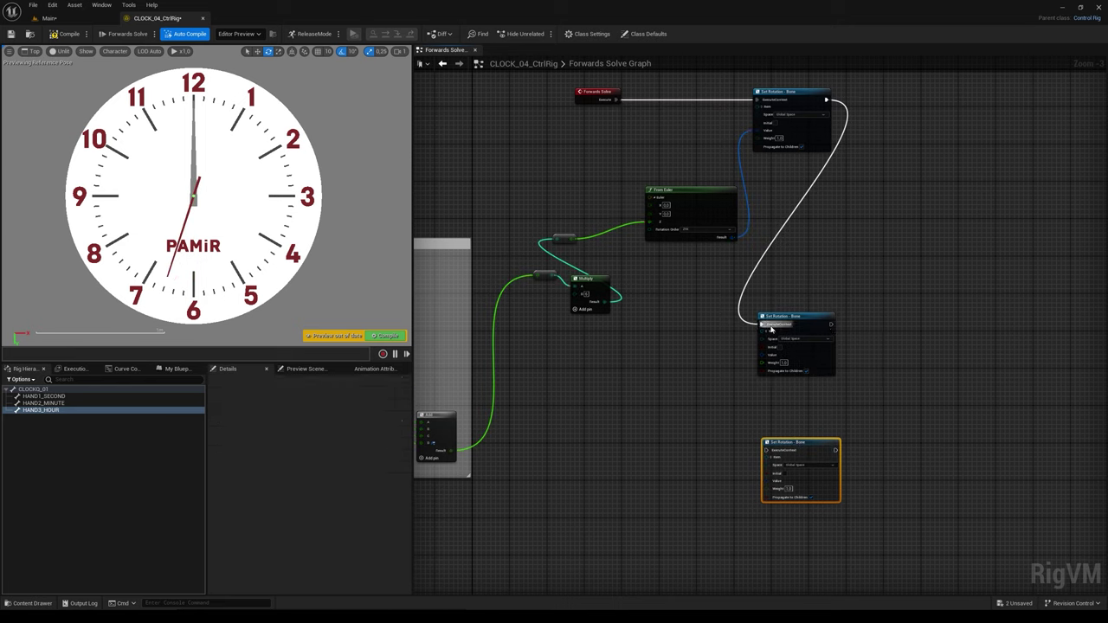
left_click_drag(831, 325, 766, 450)
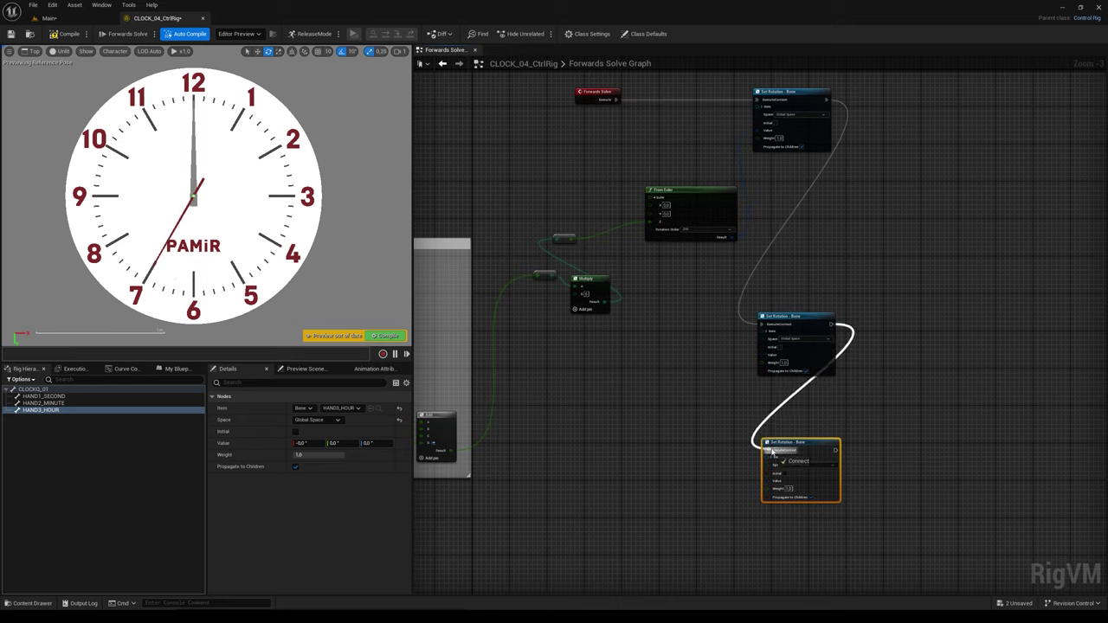
scroll(676, 389, "up", 2)
right_click_drag(638, 389, 772, 361)
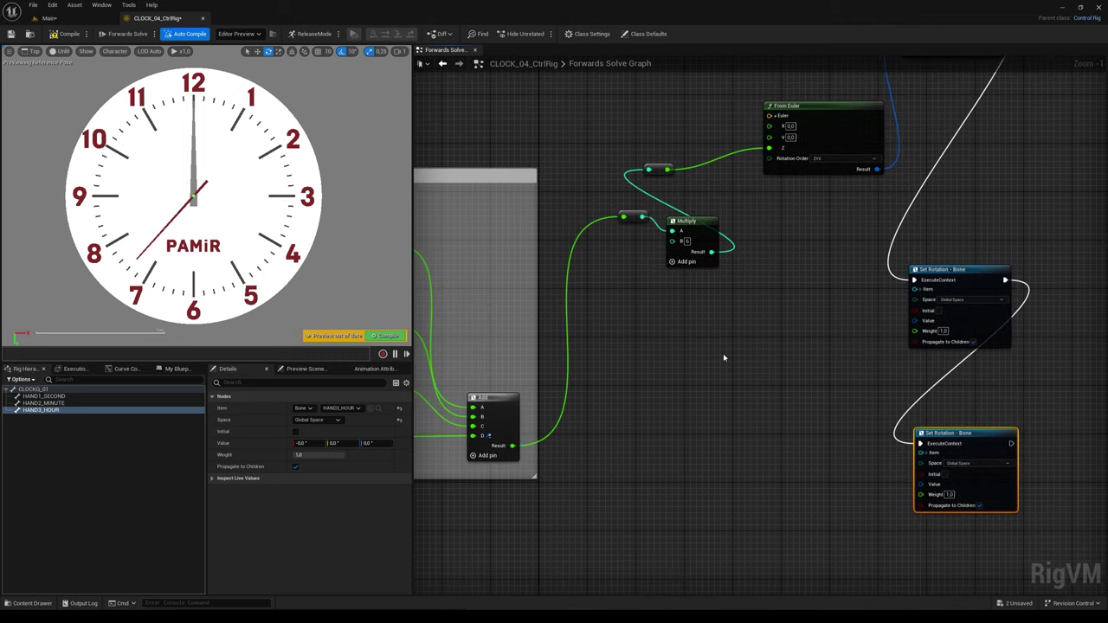
Step: Insert a Spring Interpolate node whose Result feeds the From Euler Z input
right_click_drag(720, 320, 716, 333)
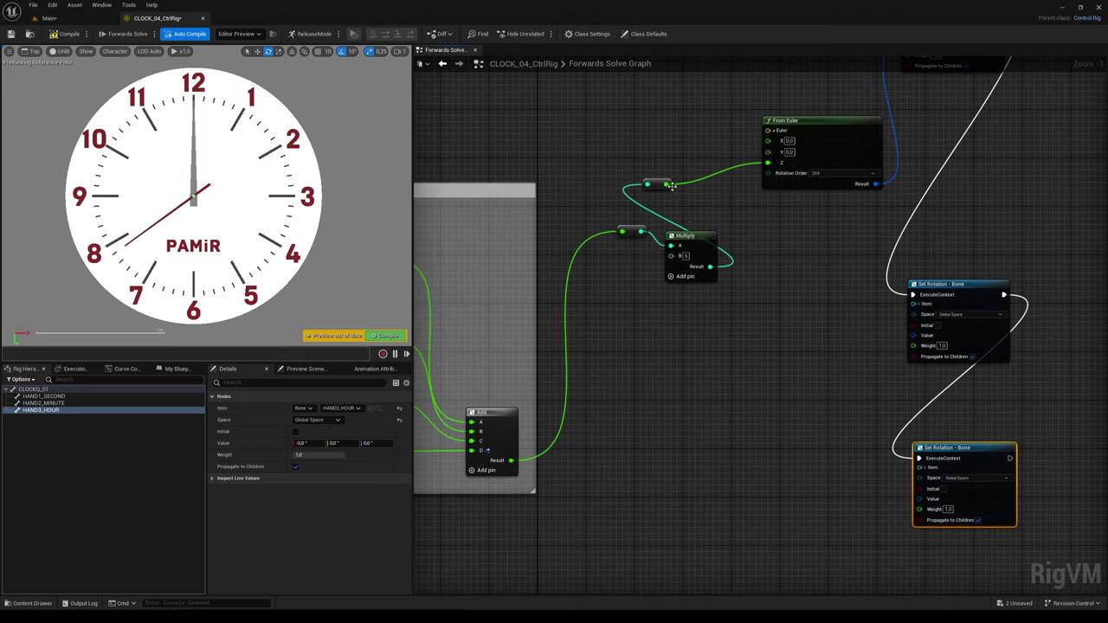
left_click_drag(659, 180, 707, 180)
mouse_move(611, 222)
left_mouse_down()
mouse_move(671, 255)
mouse_move(635, 255)
left_mouse_up()
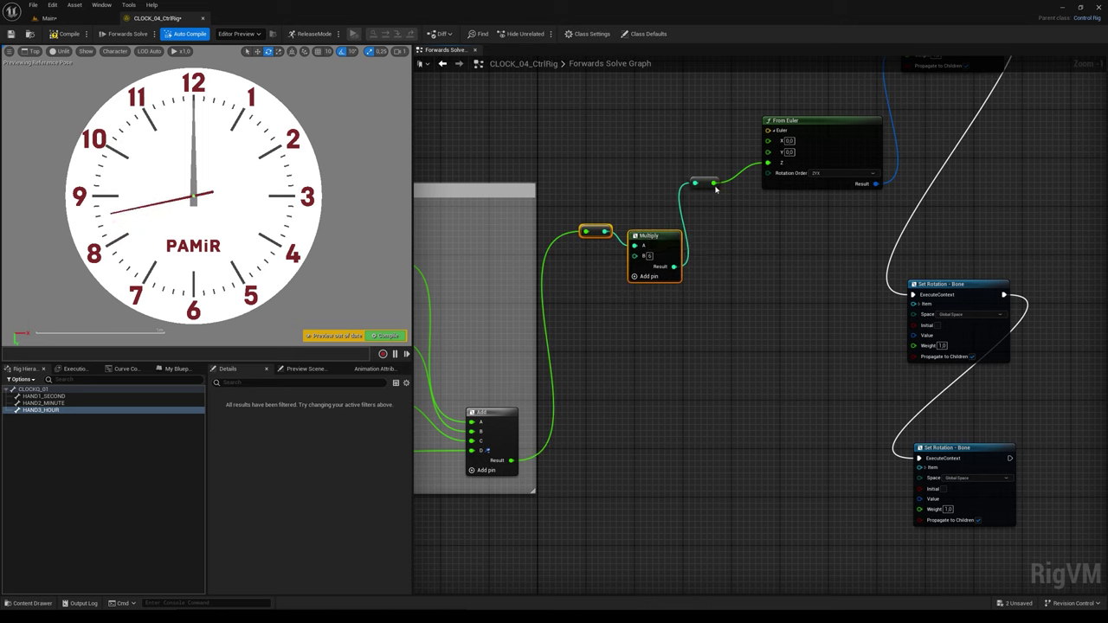
mouse_move(713, 182)
left_mouse_down()
mouse_move(676, 180)
mouse_move(729, 270)
left_mouse_up()
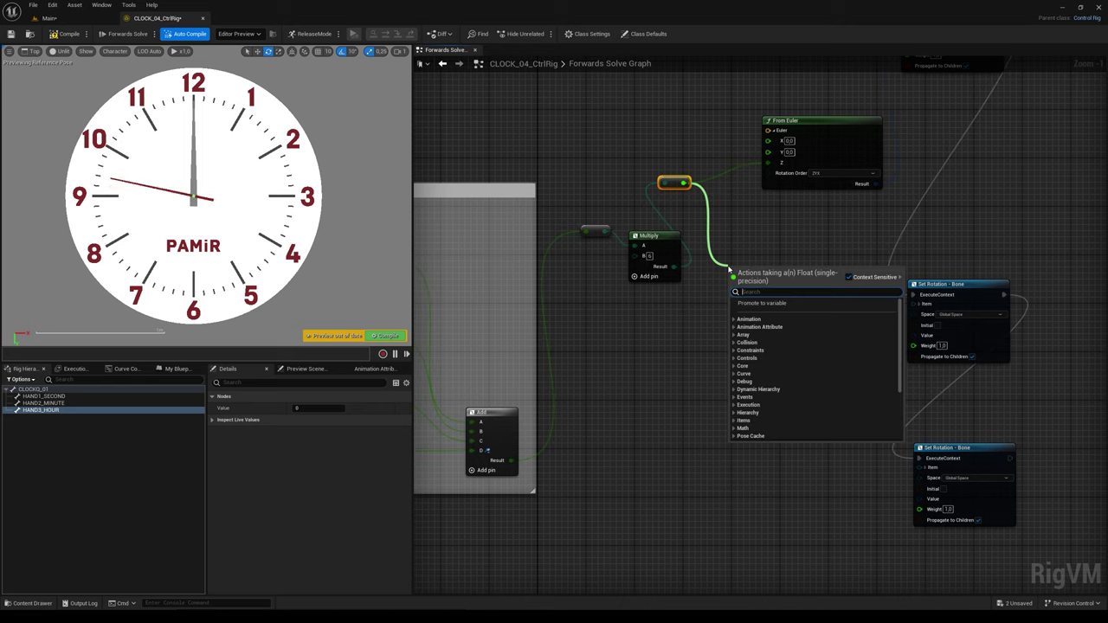
type("SPRIN")
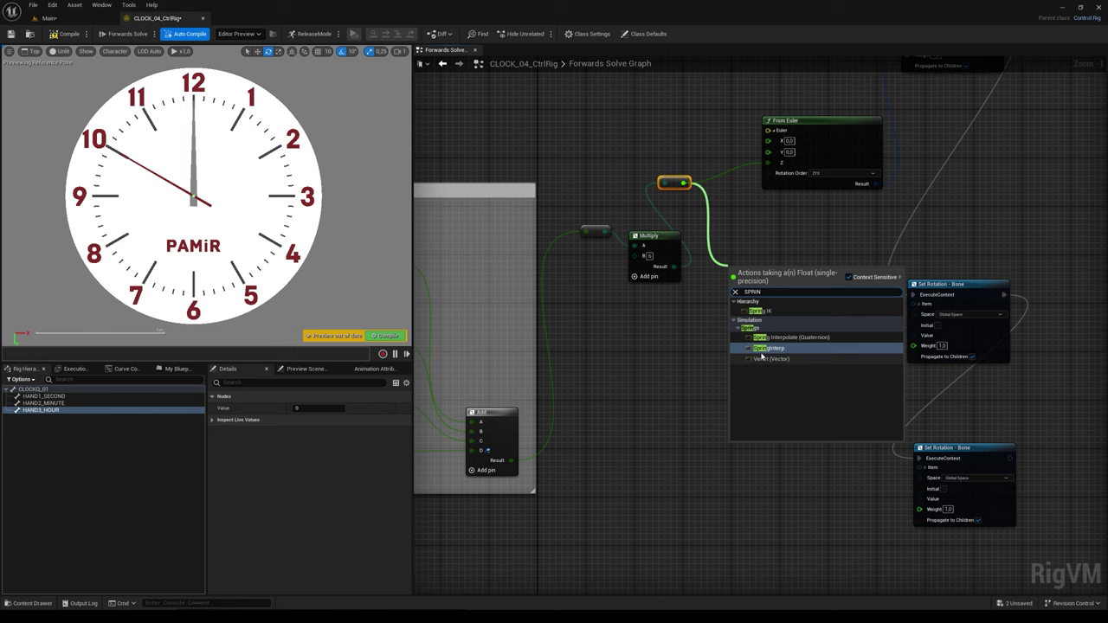
left_click(767, 348)
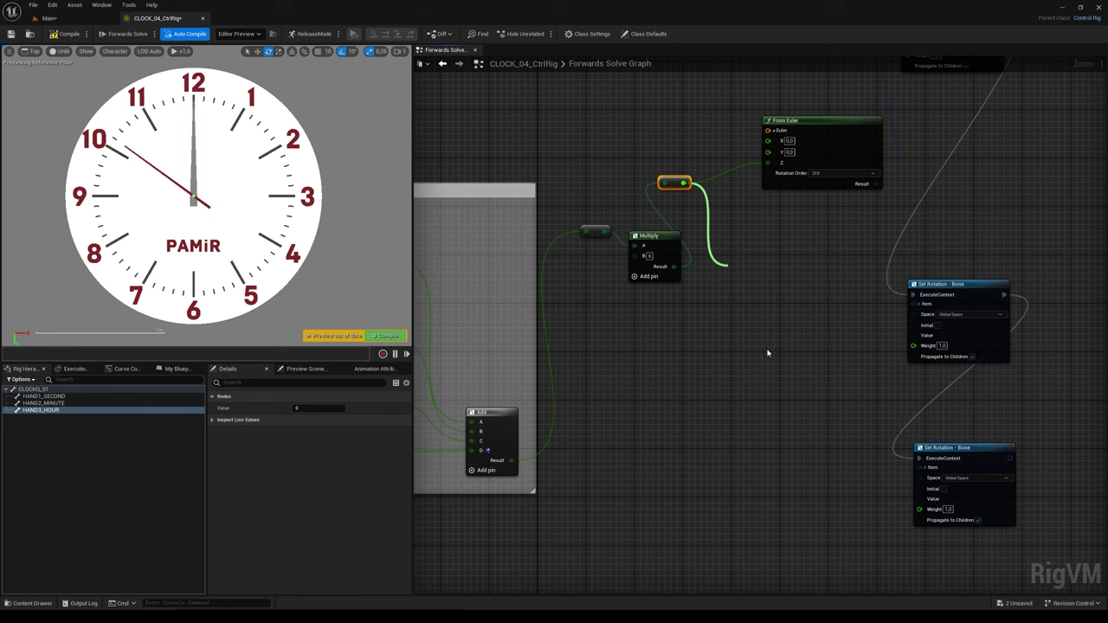
left_click_drag(780, 364, 768, 163)
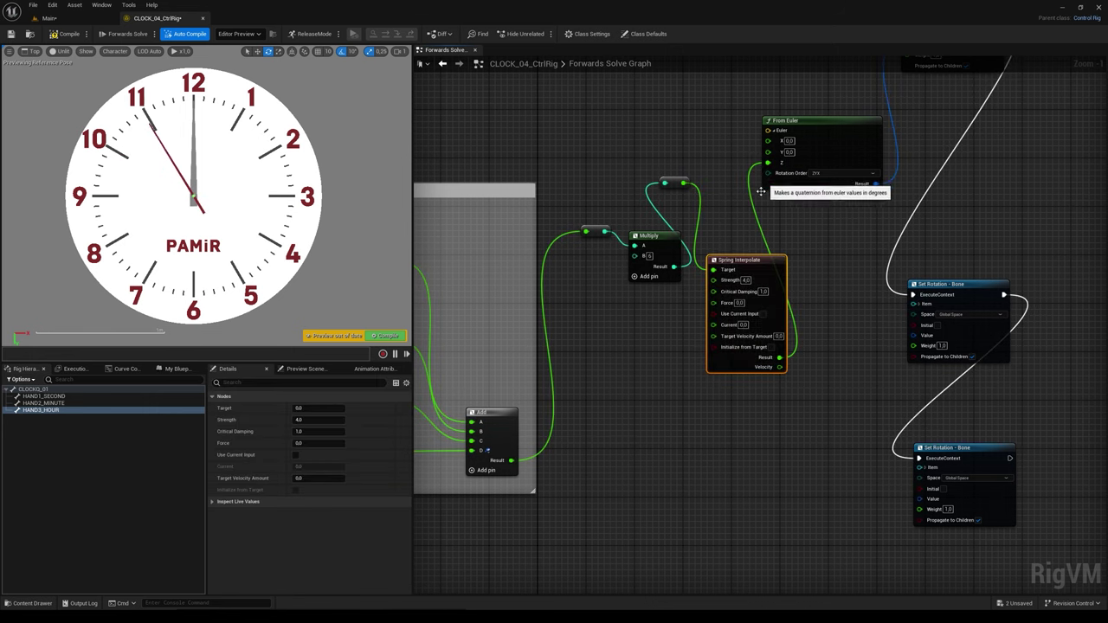
Step: Set the Spring Interpolate Strength to 10.0 with Critical Damping 0.3
right_click_drag(739, 220, 710, 219)
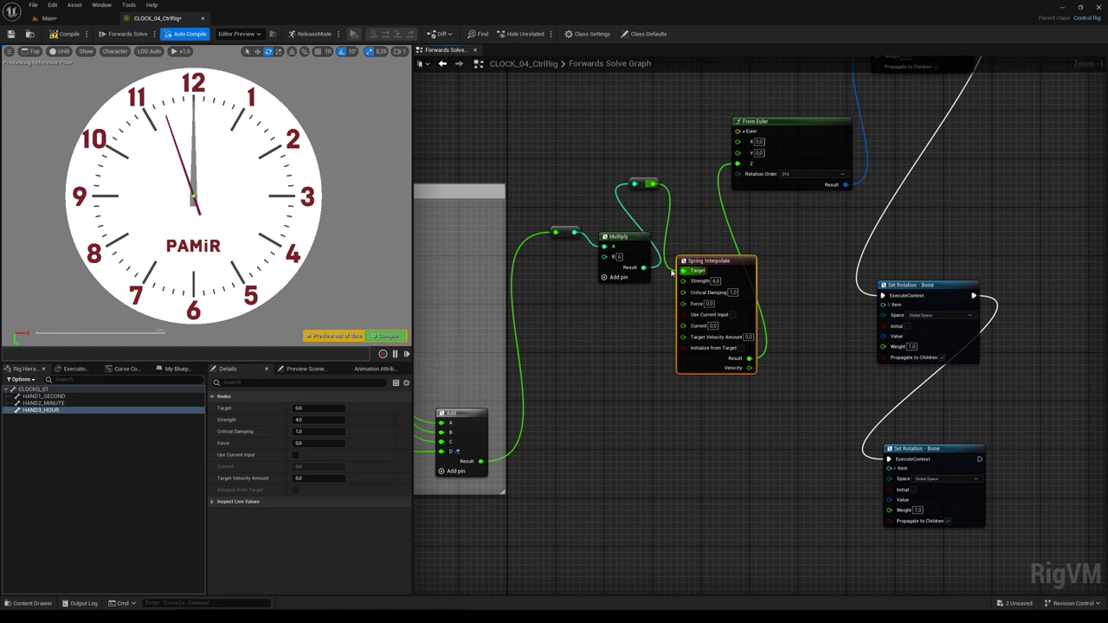
left_click(717, 283)
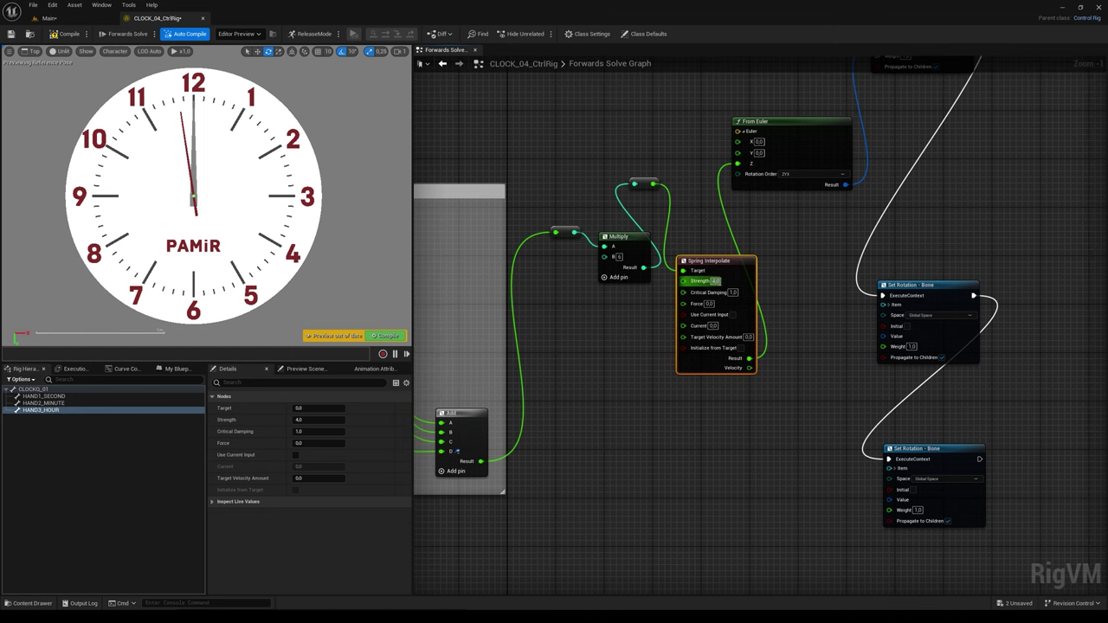
type("10")
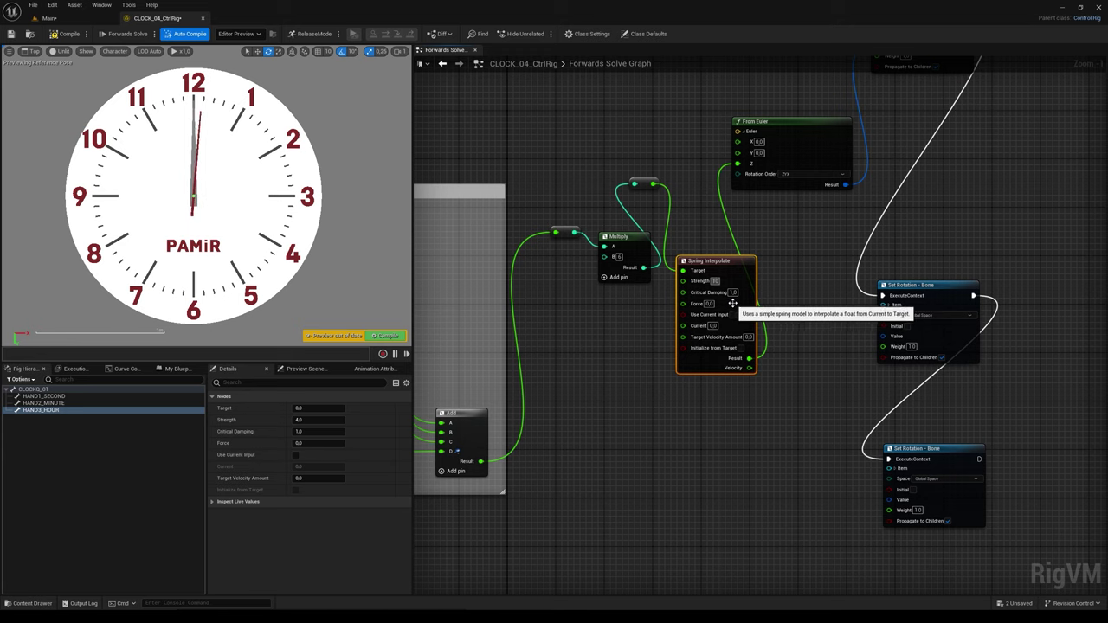
key("Tab")
type("0.3")
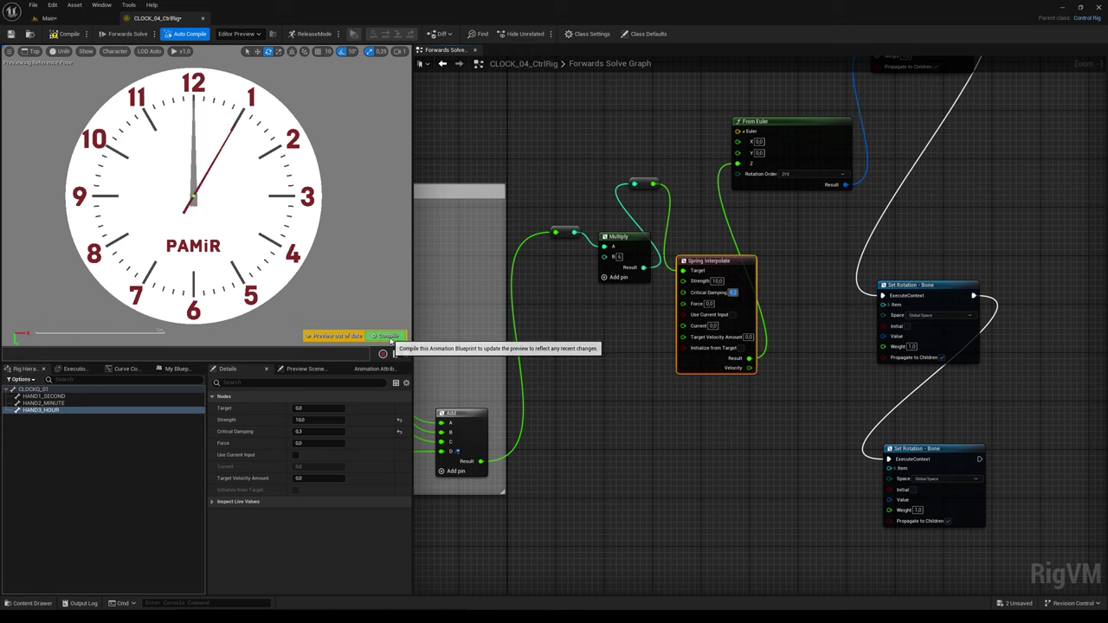
scroll(581, 331, "down", 1)
Step: Add a Divide node taking the Spring Interpolate result and dividing it by 60
right_click_drag(592, 315, 588, 314)
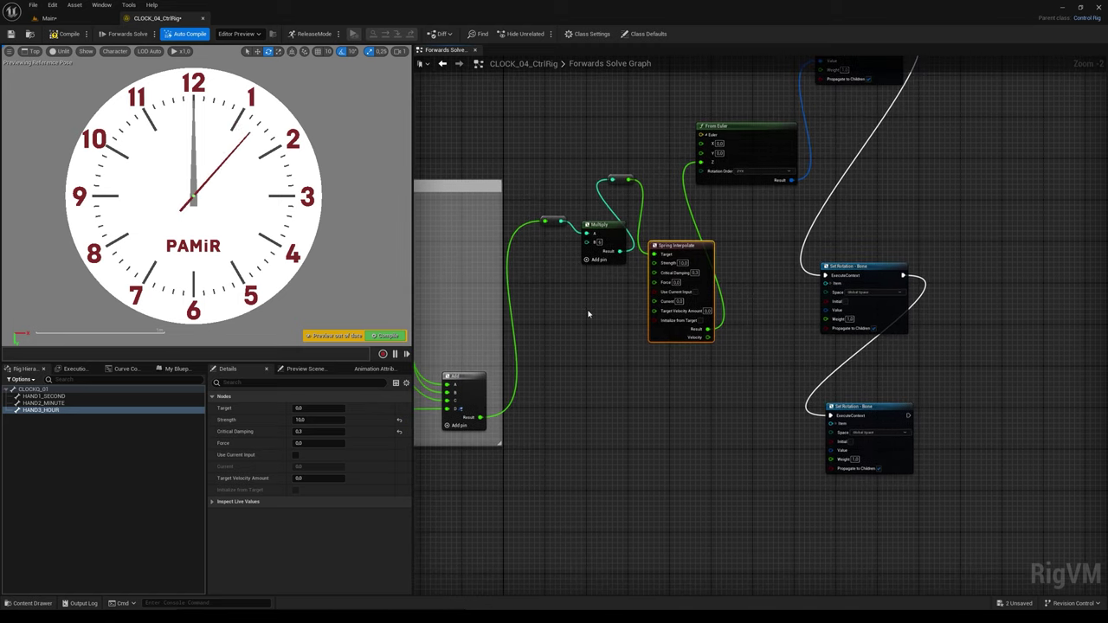
left_click(738, 143)
right_click_drag(750, 320, 720, 233)
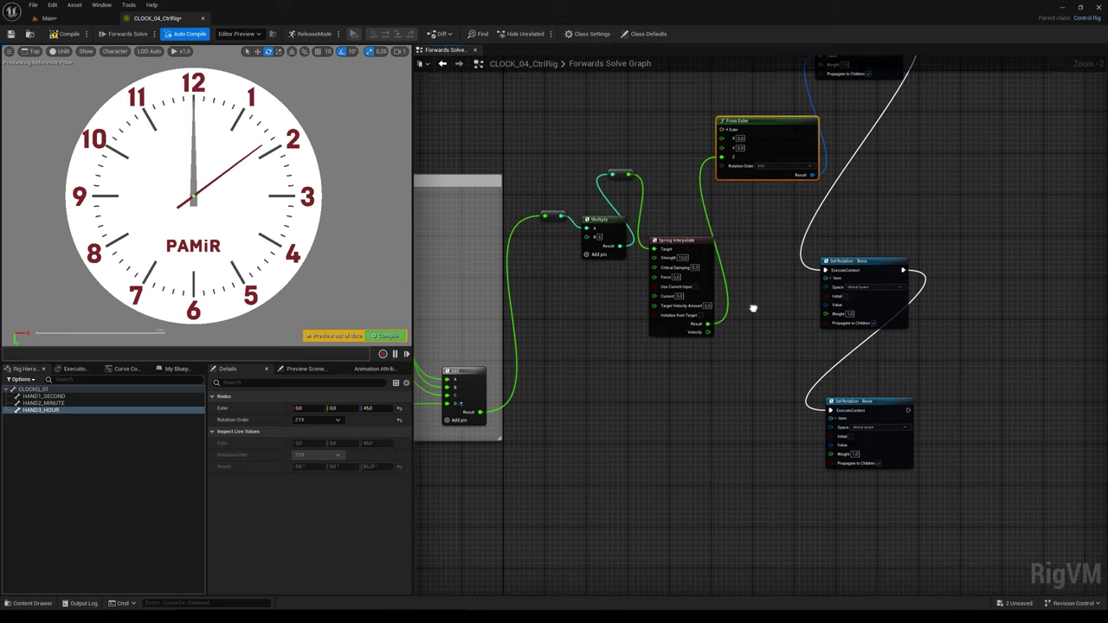
scroll(719, 234, "up", 1)
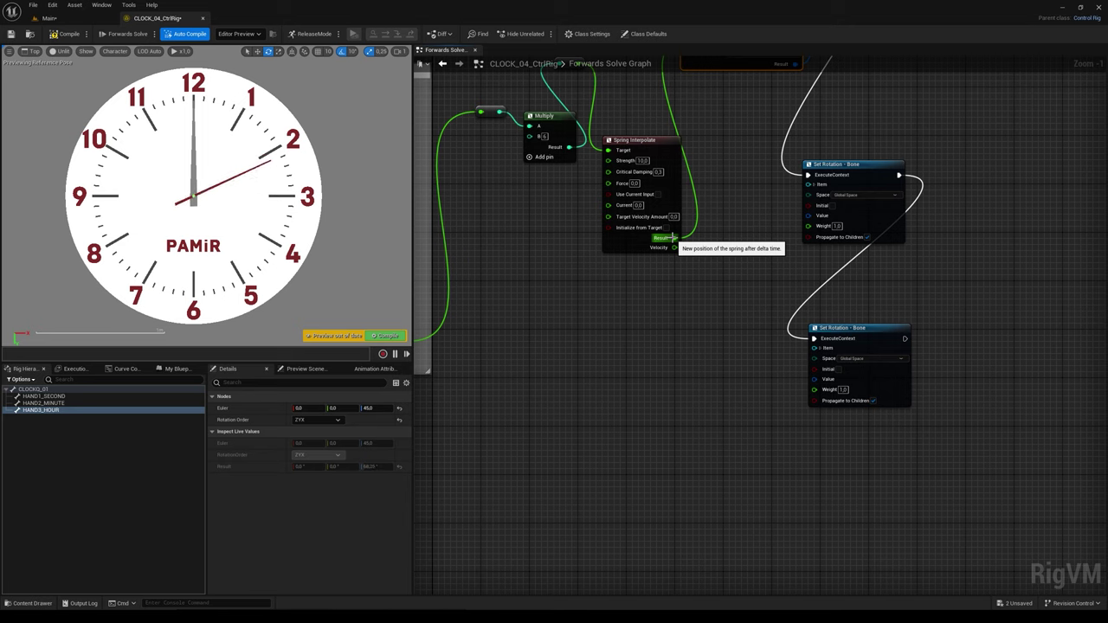
left_click_drag(672, 238, 664, 327)
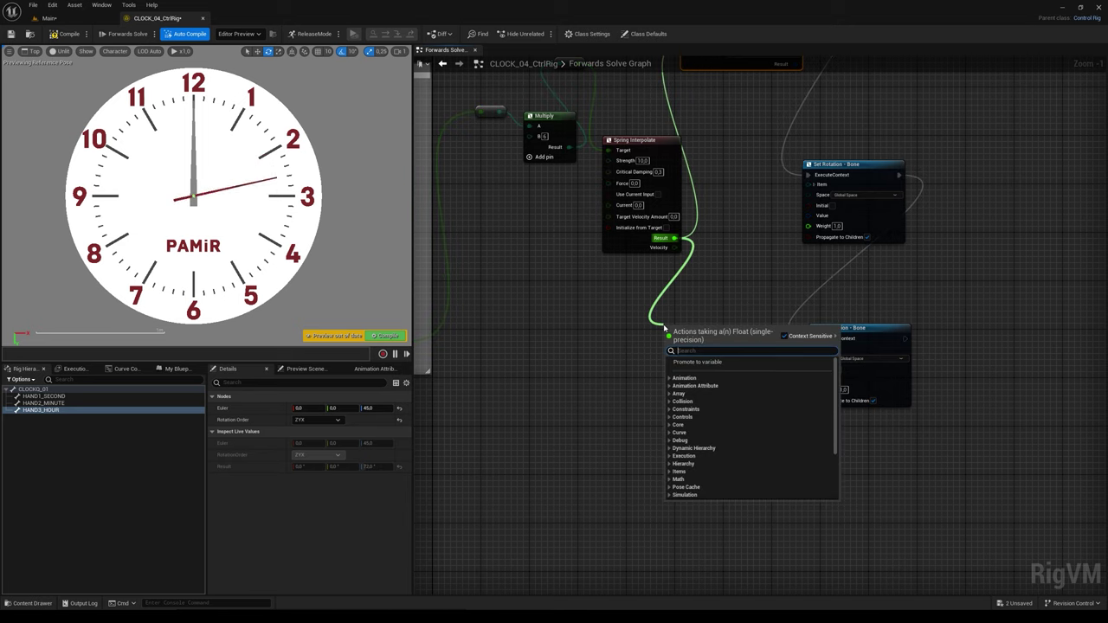
type("/")
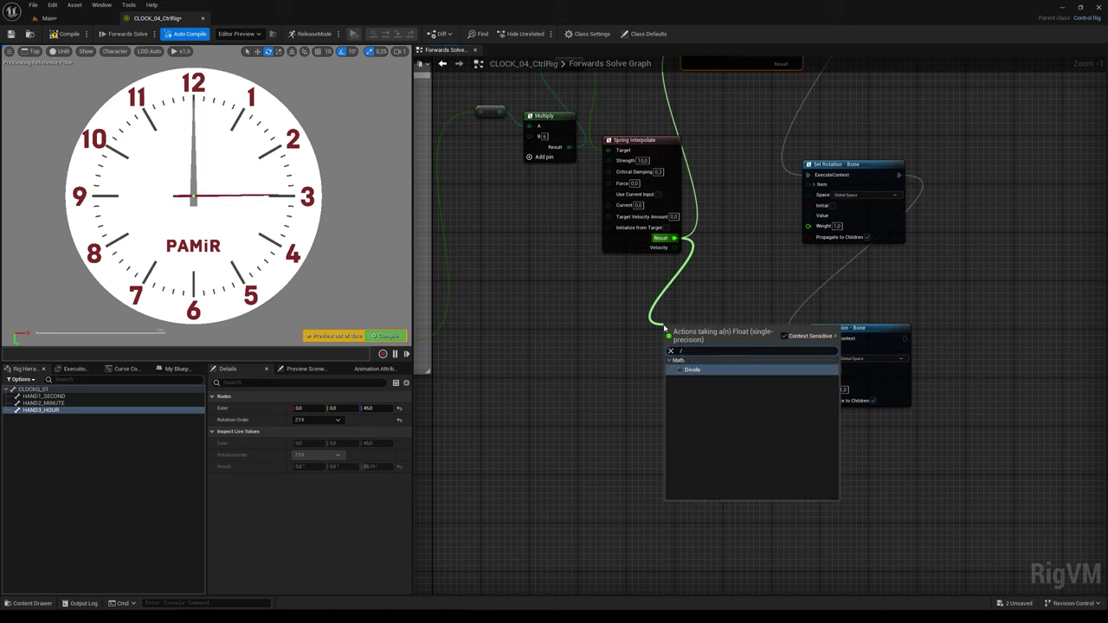
left_click(697, 371)
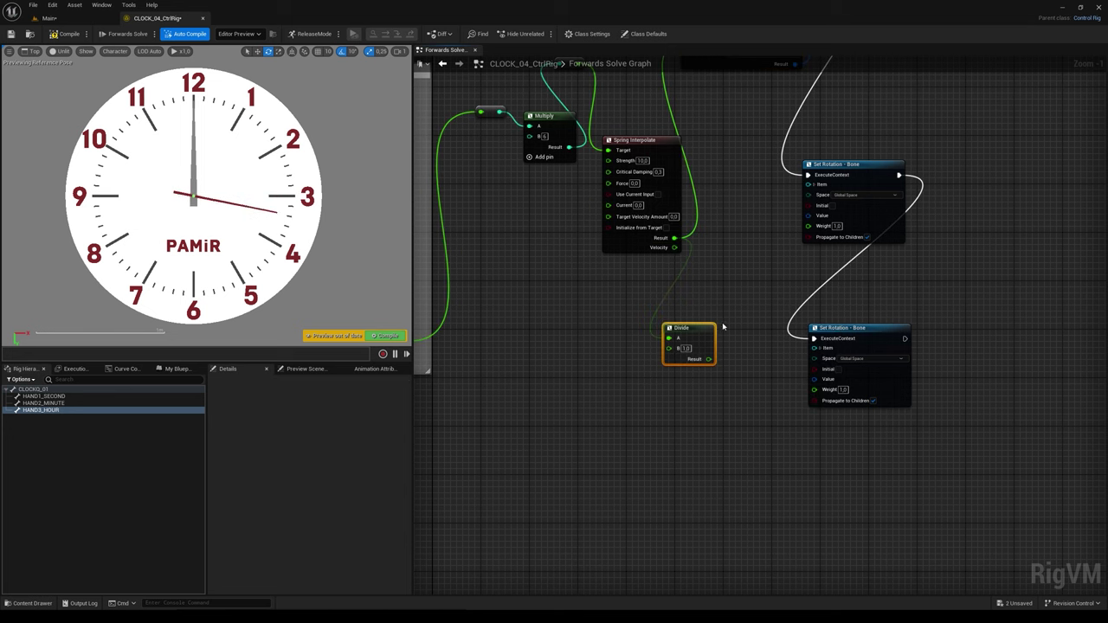
right_click_drag(732, 323, 764, 329)
scroll(733, 301, "down", 1)
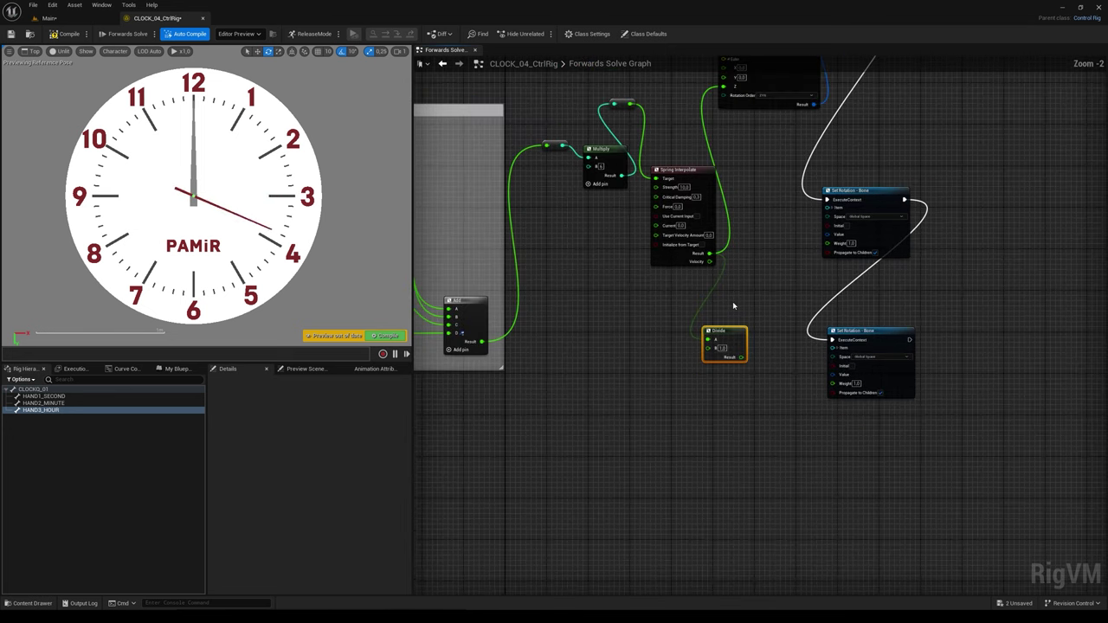
left_click_drag(732, 346, 732, 332)
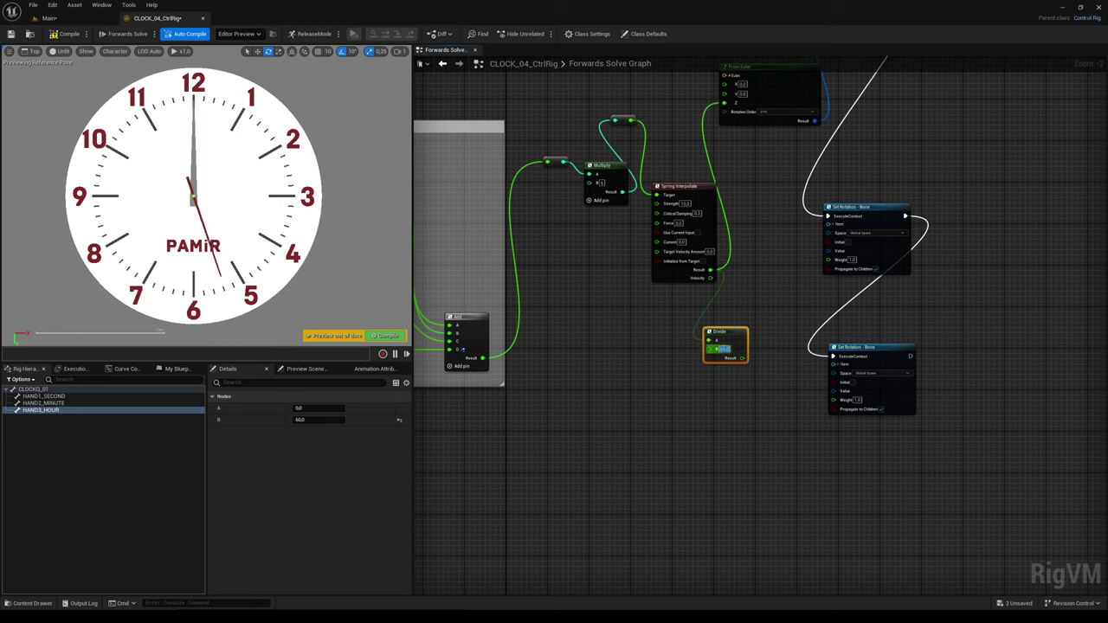
right_click_drag(772, 233, 747, 255)
left_click(741, 98)
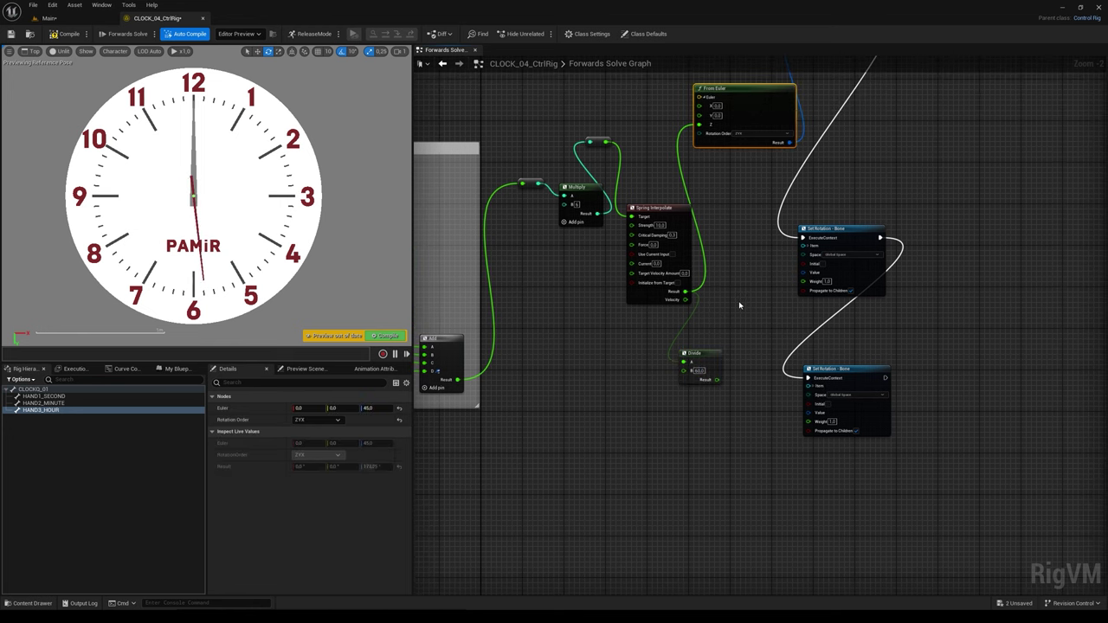
Step: Duplicate From Euler, feed the Divide result into its Z, and wire it to the minute hand's rotation
key("ctrl+c")
key("ctrl+v")
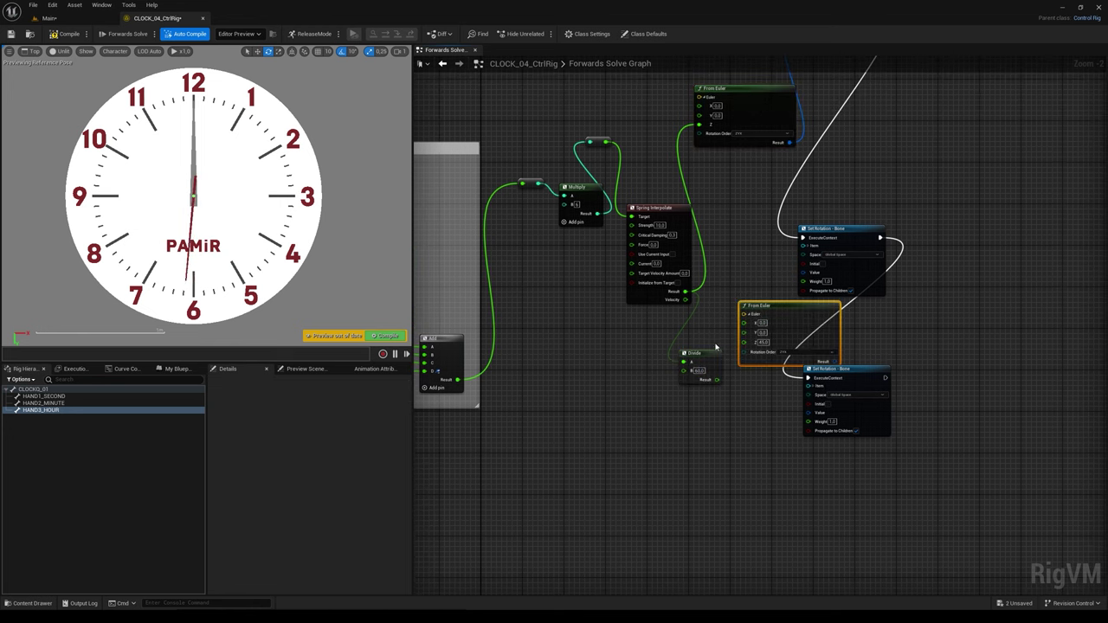
left_click_drag(705, 353, 662, 358)
left_click_drag(754, 327, 711, 333)
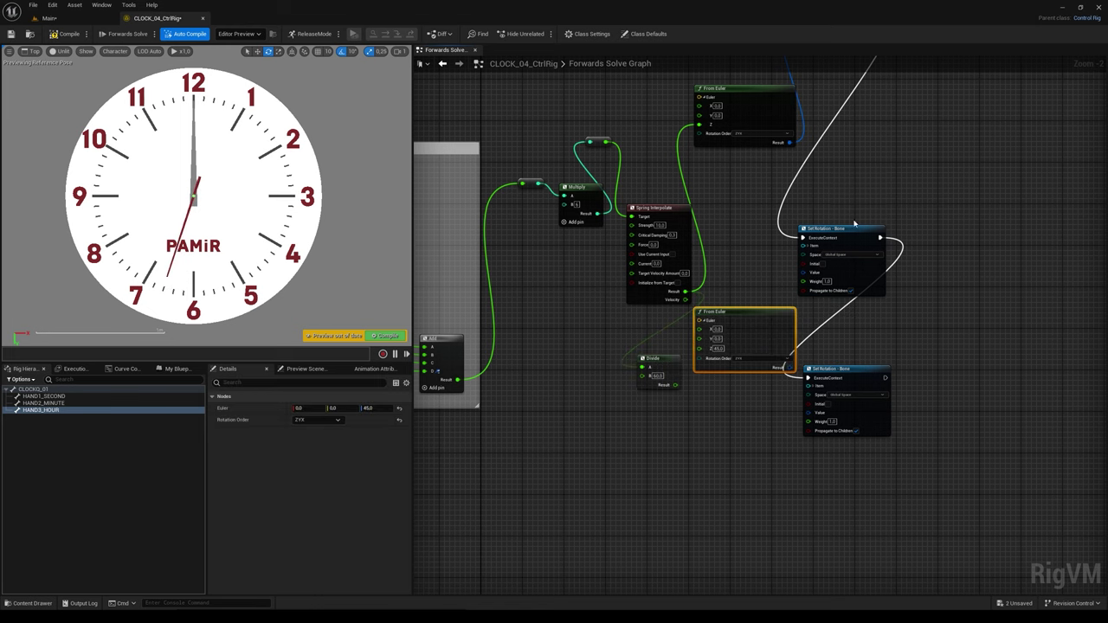
mouse_move(881, 227)
left_mouse_down()
mouse_move(892, 373)
mouse_move(965, 378)
left_mouse_up()
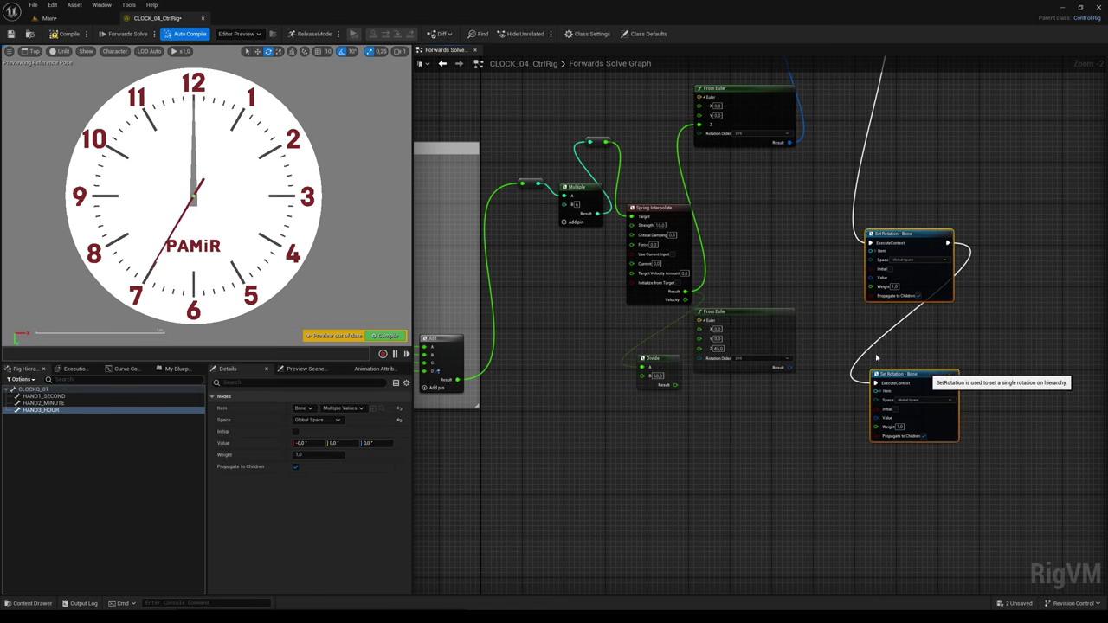
scroll(873, 336, "up", 1)
left_click(788, 299)
left_click_drag(788, 298, 794, 297)
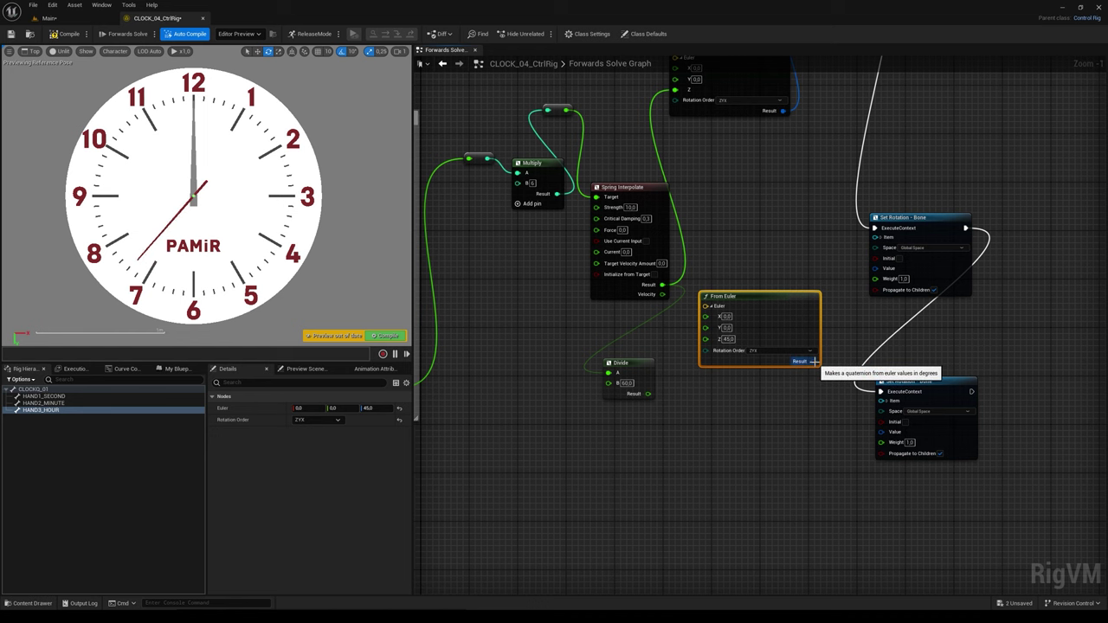
left_click_drag(814, 361, 874, 273)
scroll(675, 355, "up", 1)
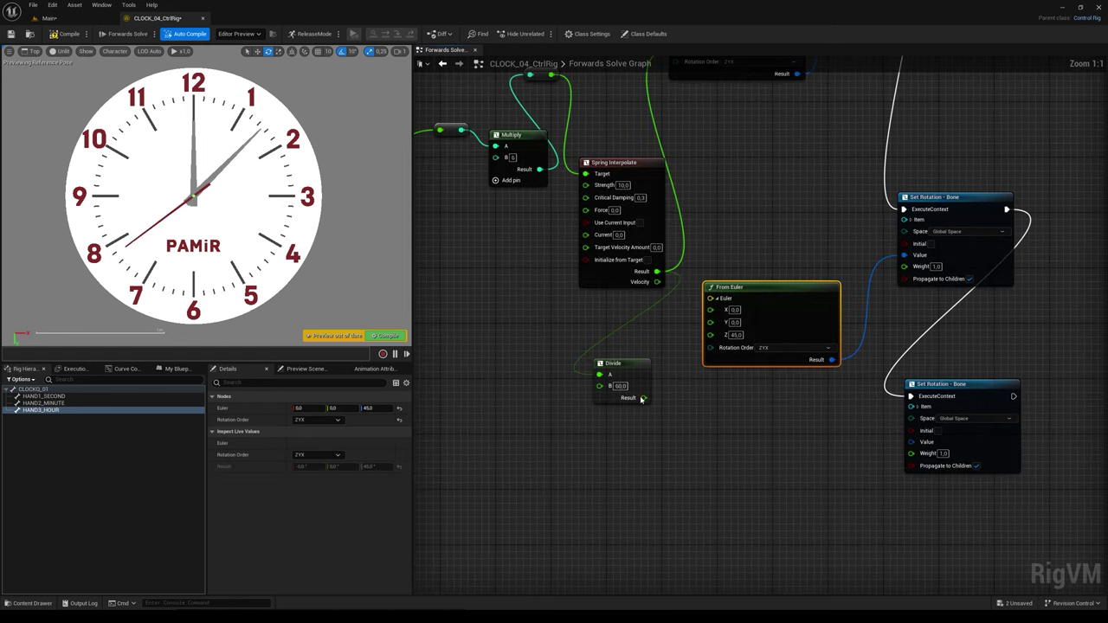
left_click_drag(644, 397, 710, 336)
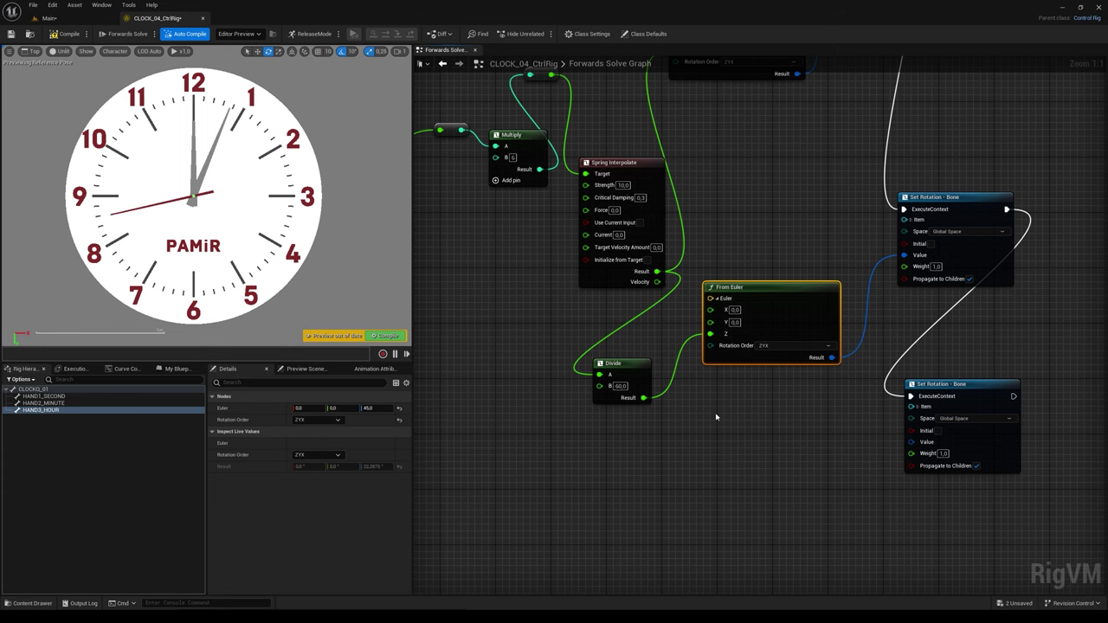
Step: Duplicate From Euler again and connect it to the hour hand's Set Rotation value
mouse_move(716, 417)
right_mouse_down()
mouse_move(702, 386)
mouse_move(711, 350)
right_mouse_up()
scroll(708, 372, "down", 2)
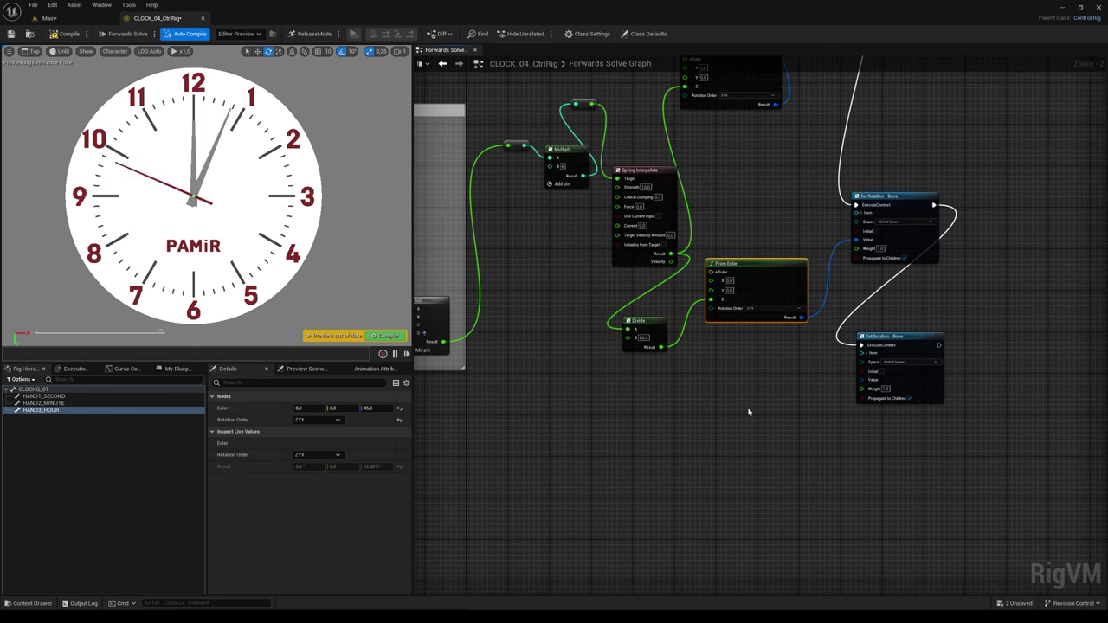
key("ctrl+d")
left_click_drag(788, 410, 751, 395)
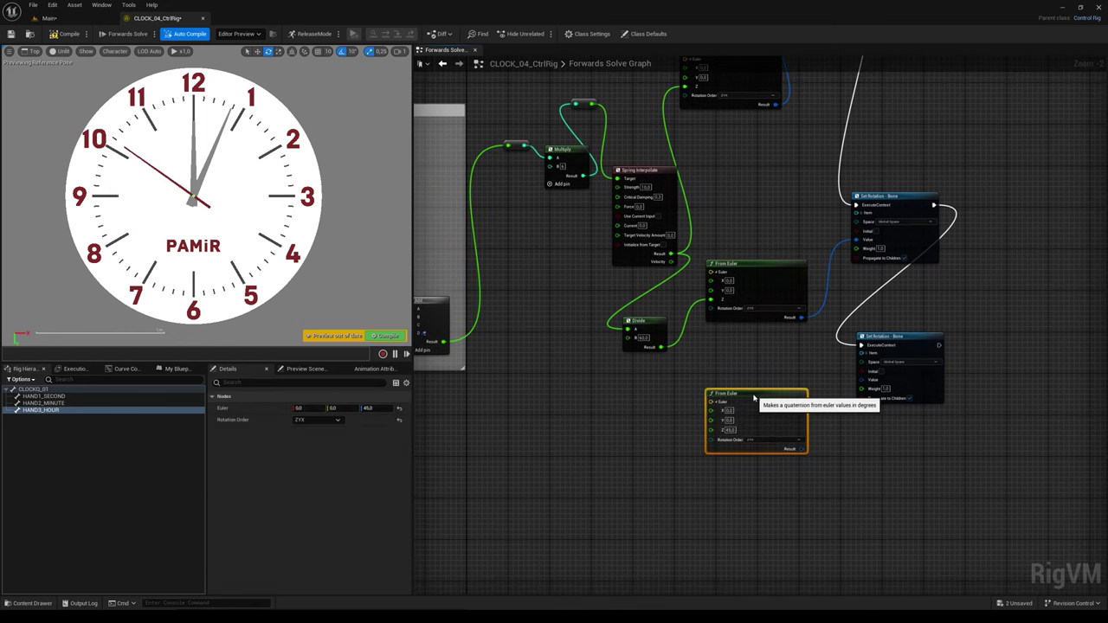
left_click_drag(801, 449, 861, 380)
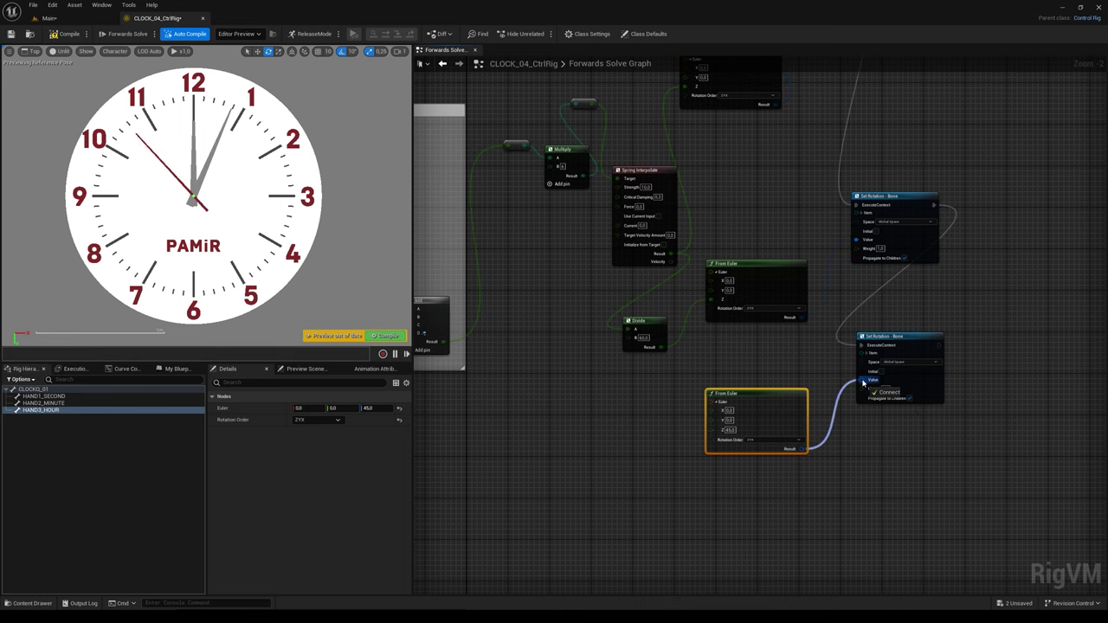
right_click_drag(652, 376, 679, 374)
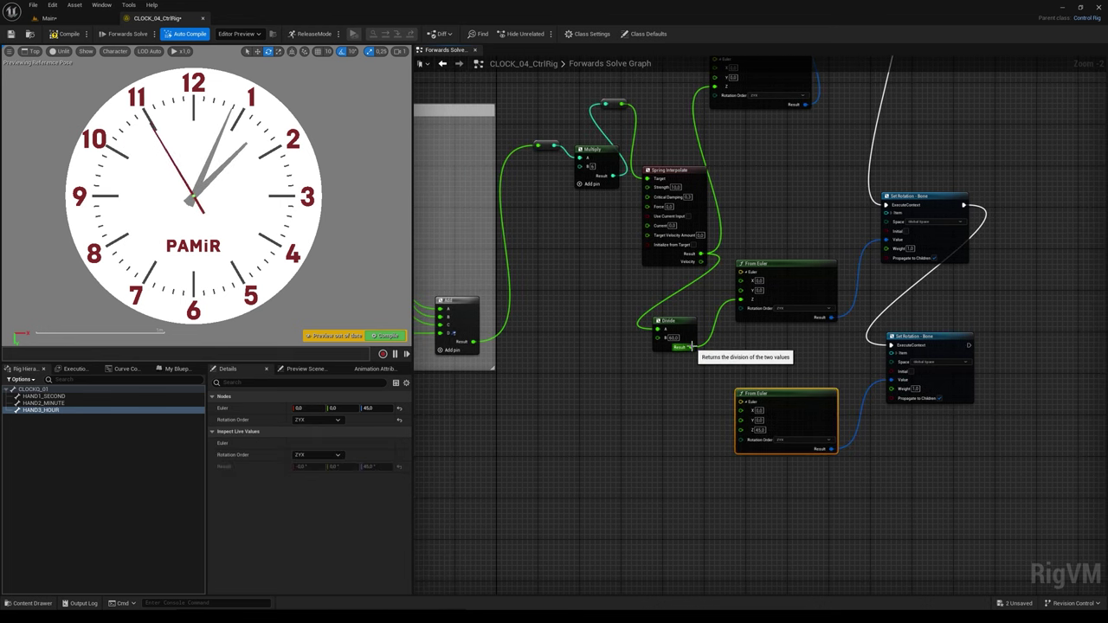
Step: Add a second Divide node with B = 12 feeding the hour hand's From Euler Z
left_click_drag(691, 347, 652, 415)
type("divide")
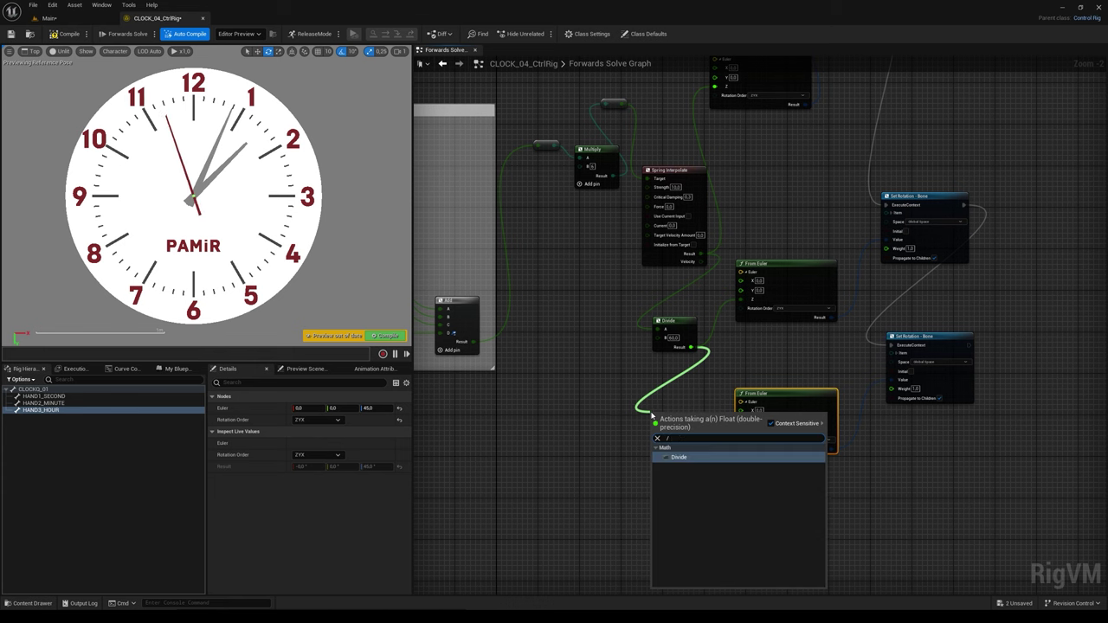
key("Return")
left_click_drag(679, 415, 685, 394)
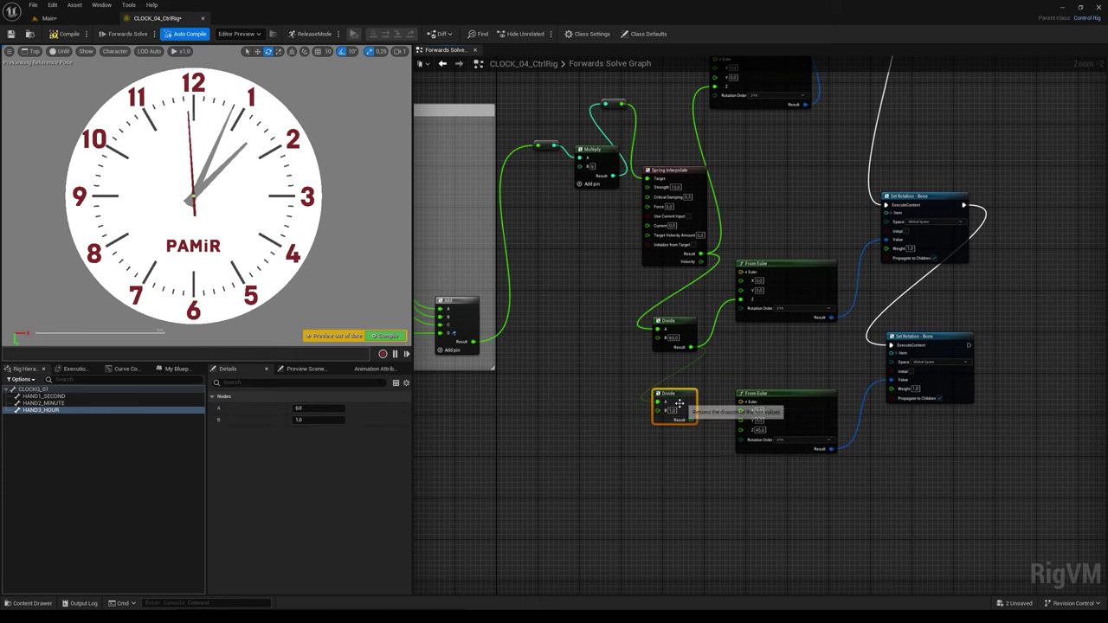
scroll(712, 429, "up", 2)
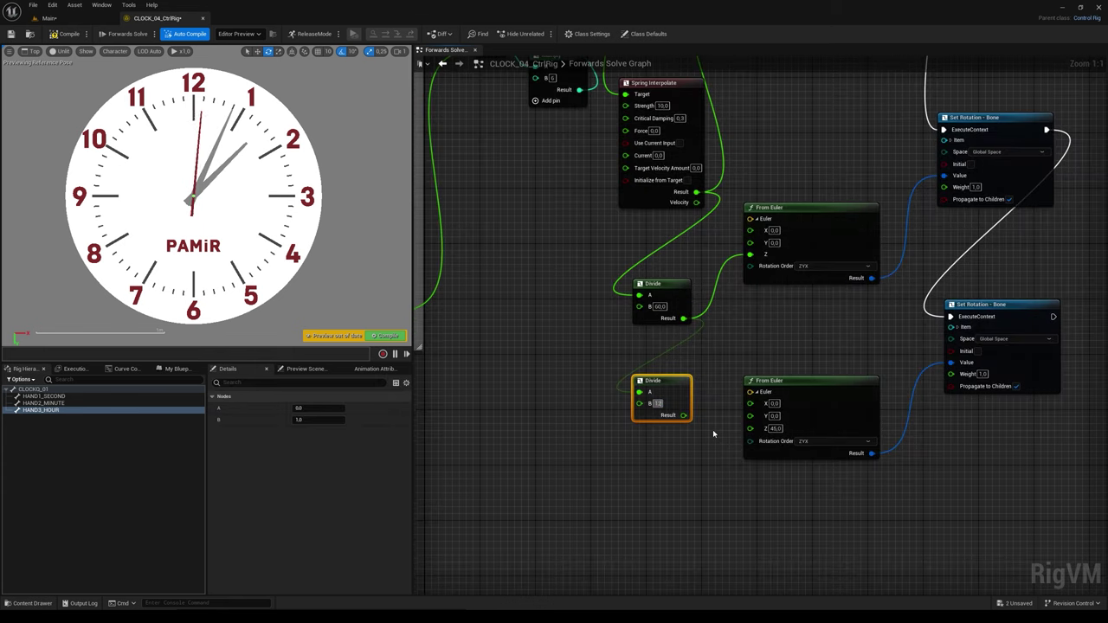
type("12")
key("Return")
left_click_drag(683, 415, 748, 430)
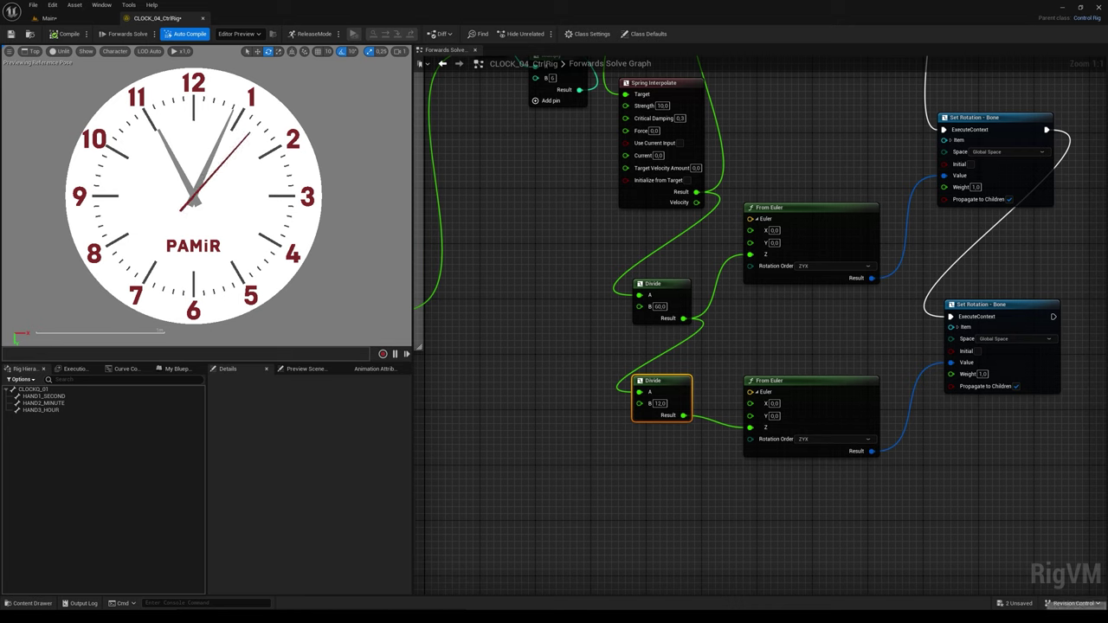
Step: Compare the system clock time with the rig, then save the Control Rig asset
left_click(1037, 604)
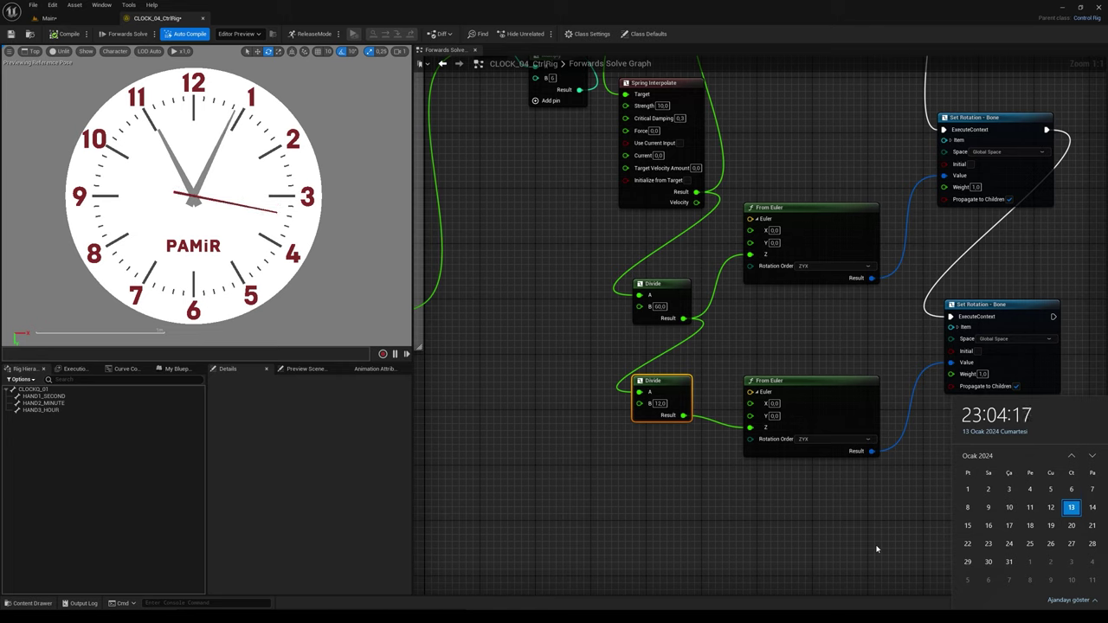
left_click(876, 548)
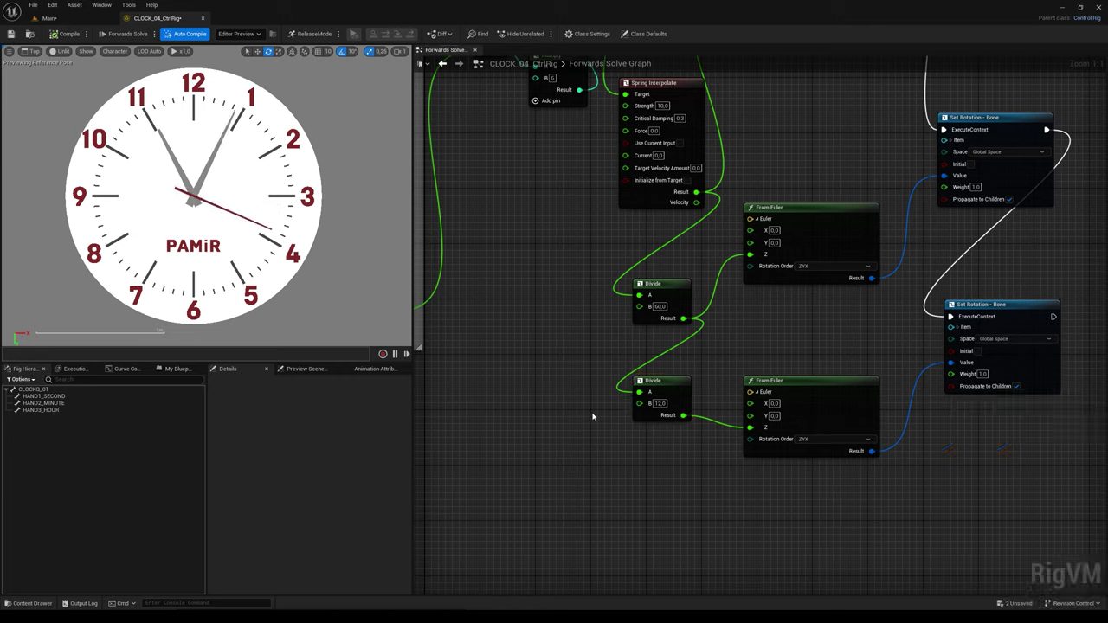
left_click(10, 33)
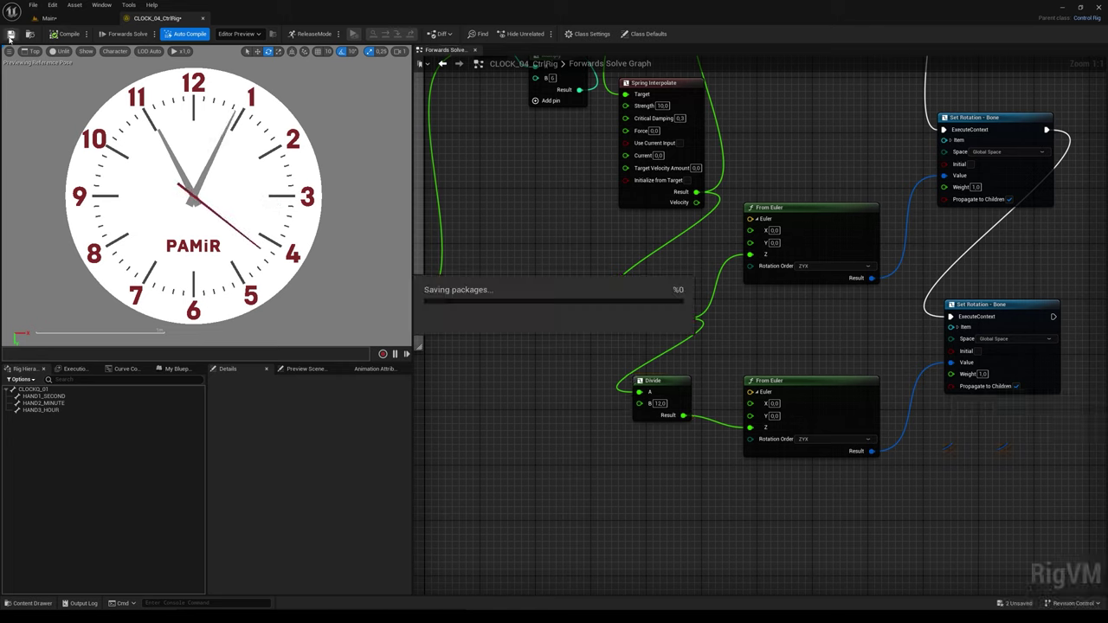
Step: Place the CLOCK_04 clock from the content drawer into the Main level by the wall
left_click(81, 20)
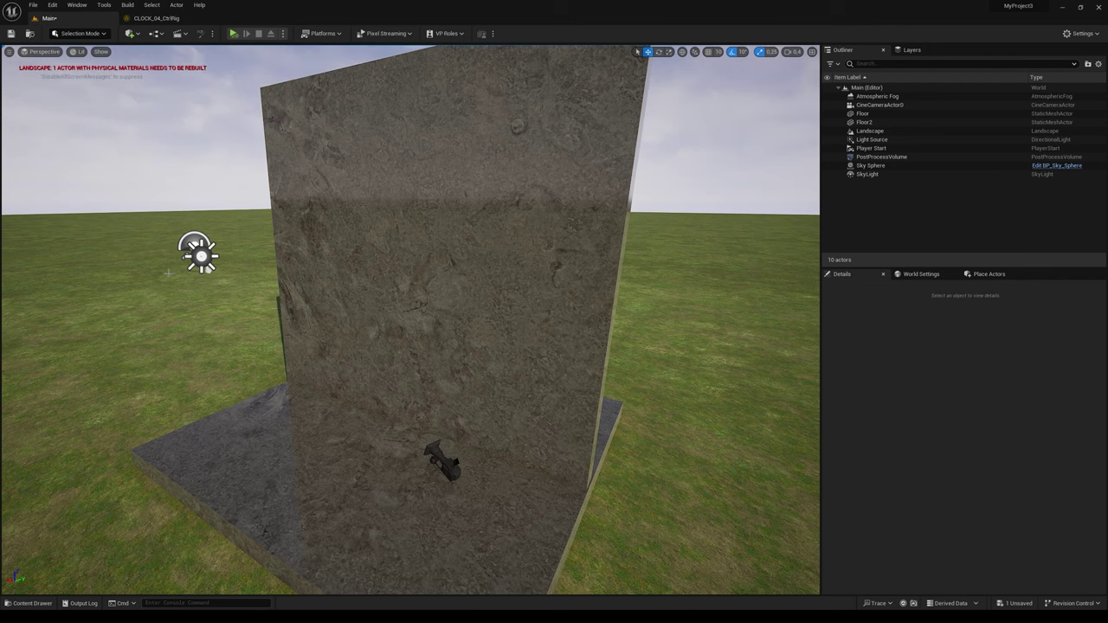
left_click(35, 603)
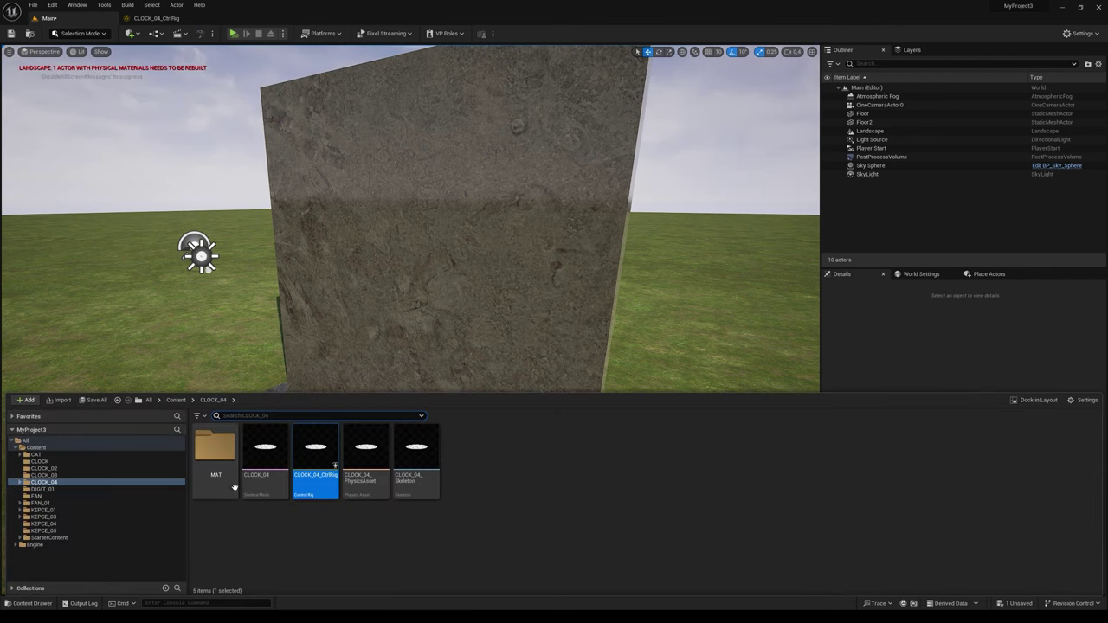
left_click(263, 454)
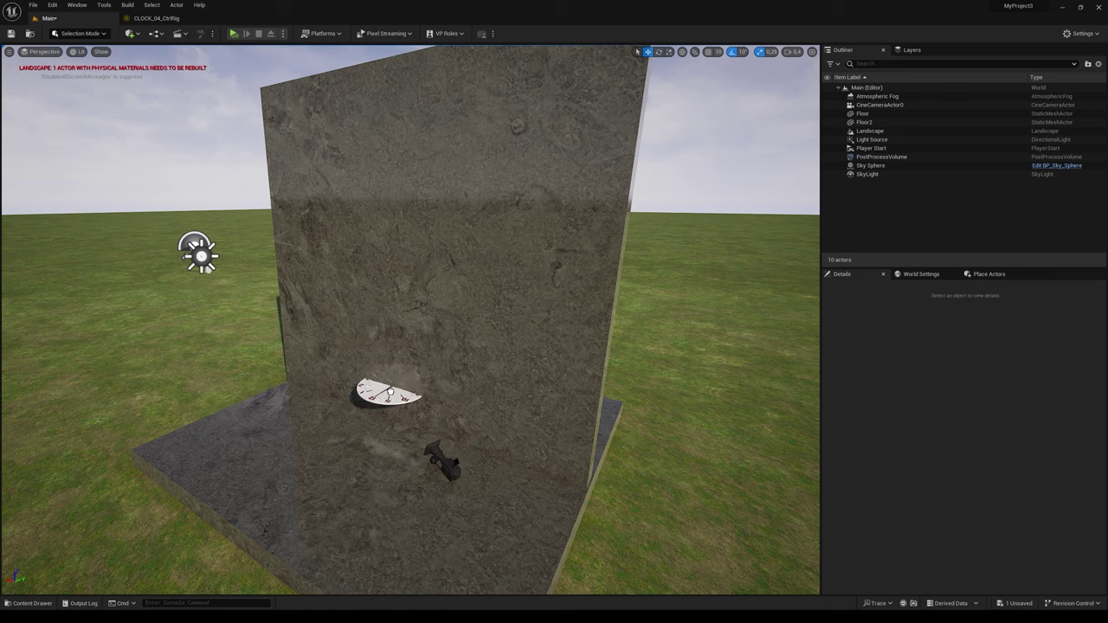
left_click_drag(392, 381, 416, 414)
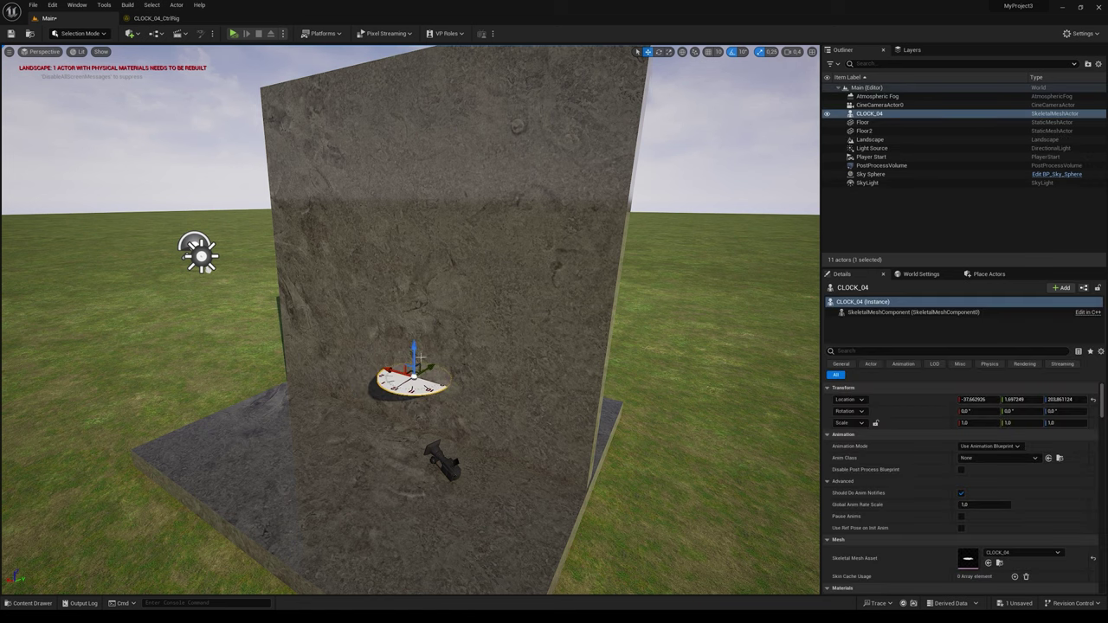
Step: Raise the clock up the wall, stand it upright and turn its face 180° toward the viewer
left_click_drag(414, 351, 438, 240)
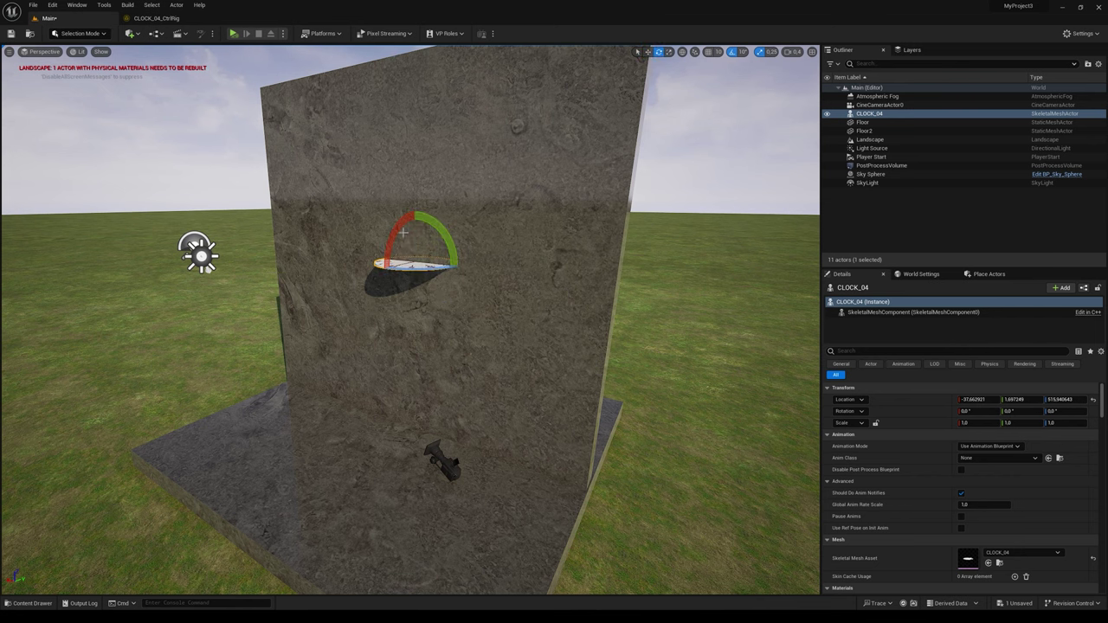
left_click_drag(402, 232, 445, 248)
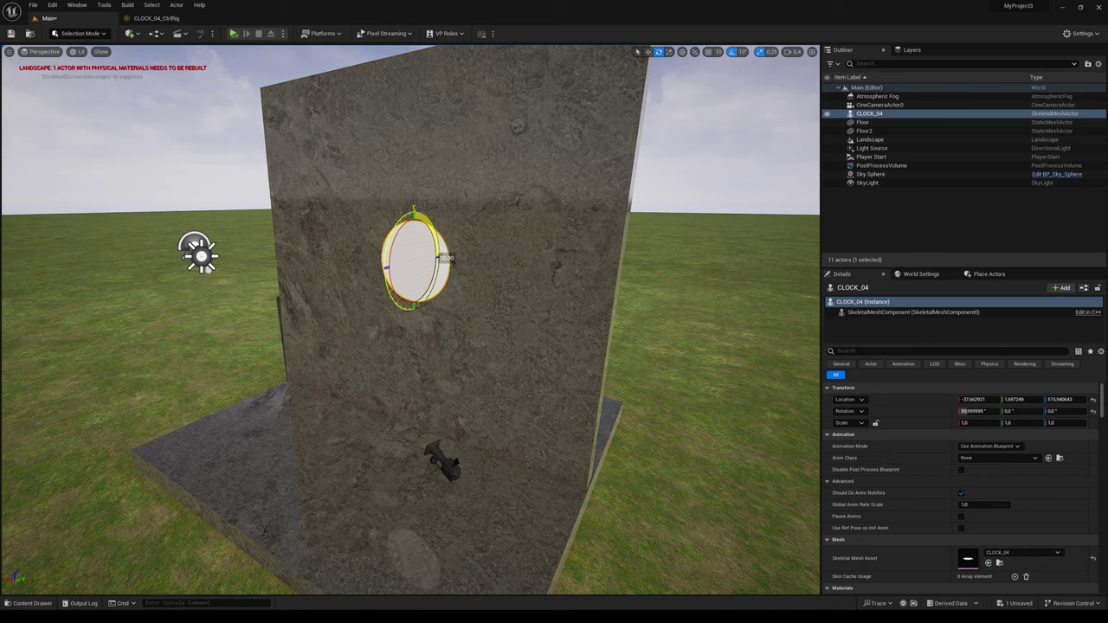
left_click_drag(426, 271, 461, 264)
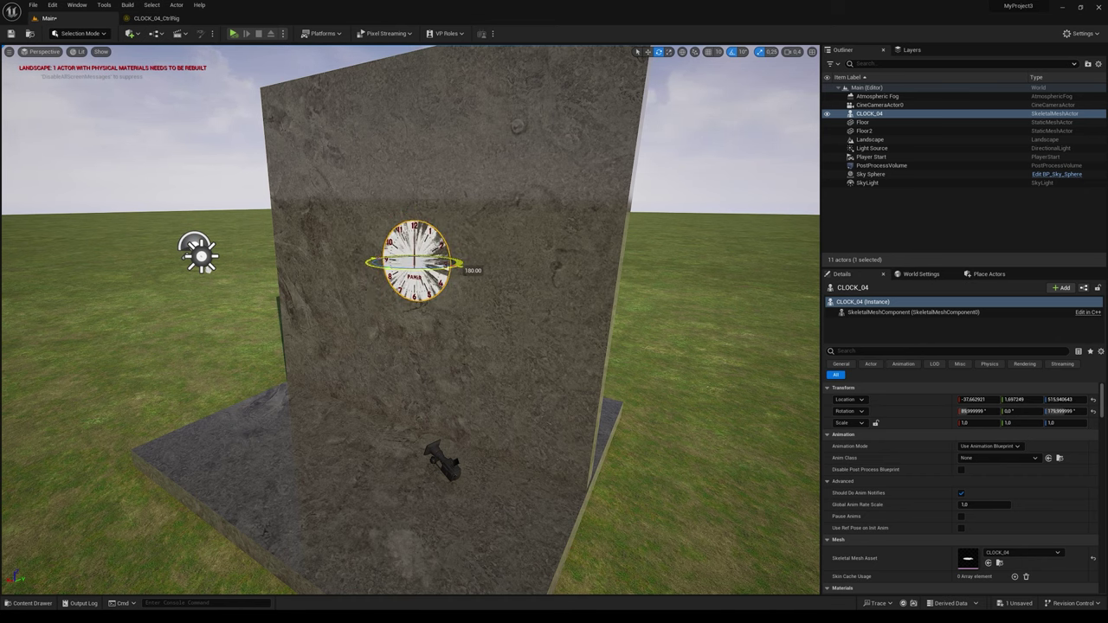
right_click_drag(498, 303, 474, 288)
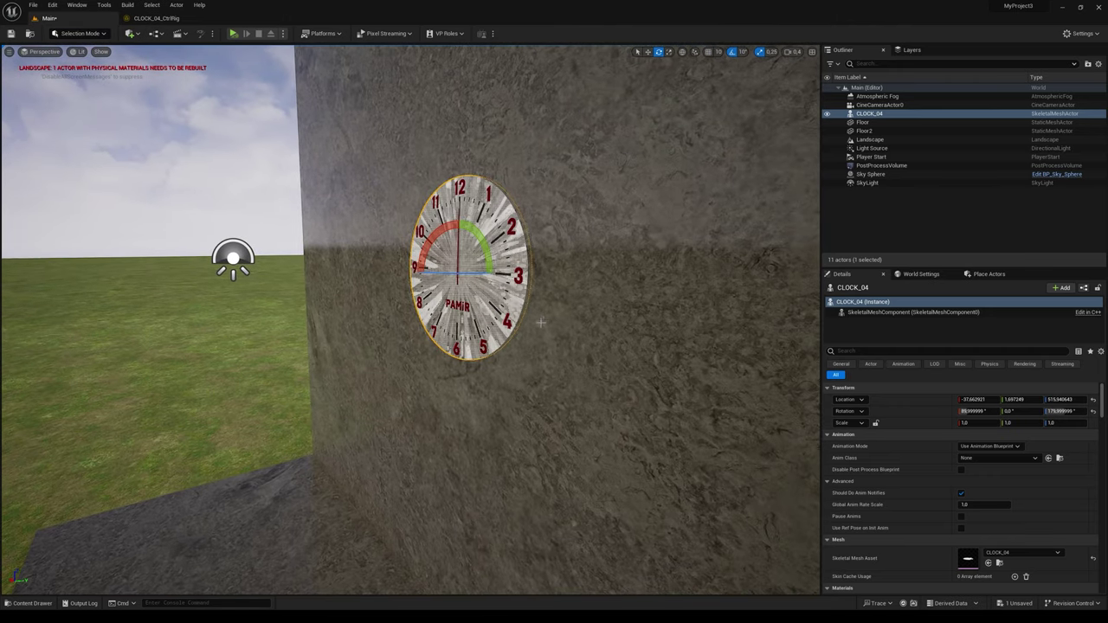
Step: Slide the clock along the wall to Location Y -7.326927 and deselect it
key("w")
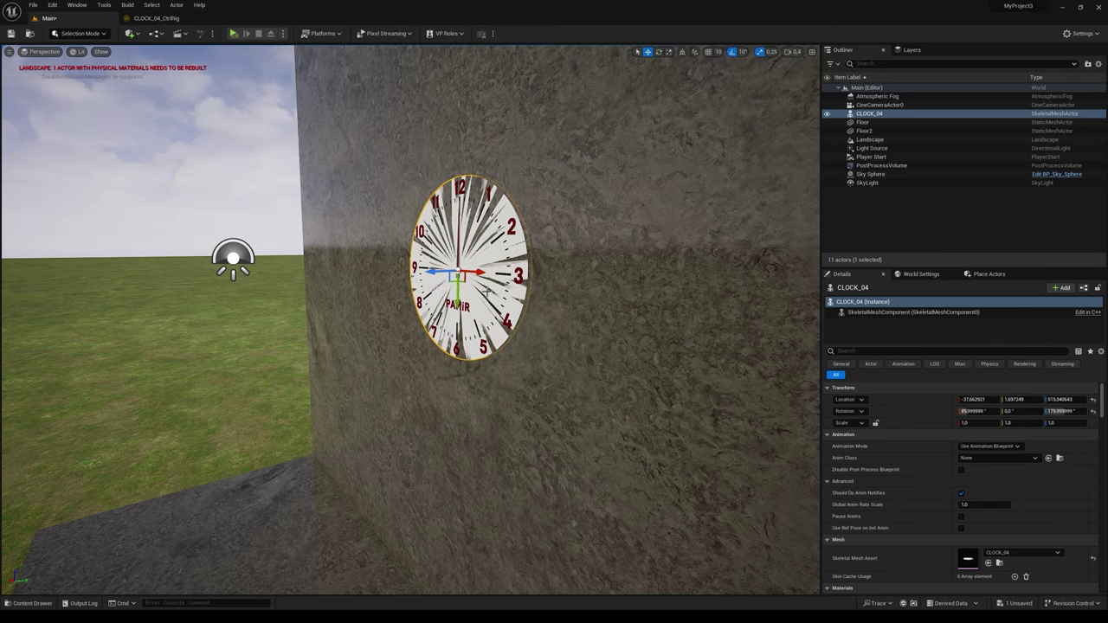
left_click_drag(435, 272, 428, 272)
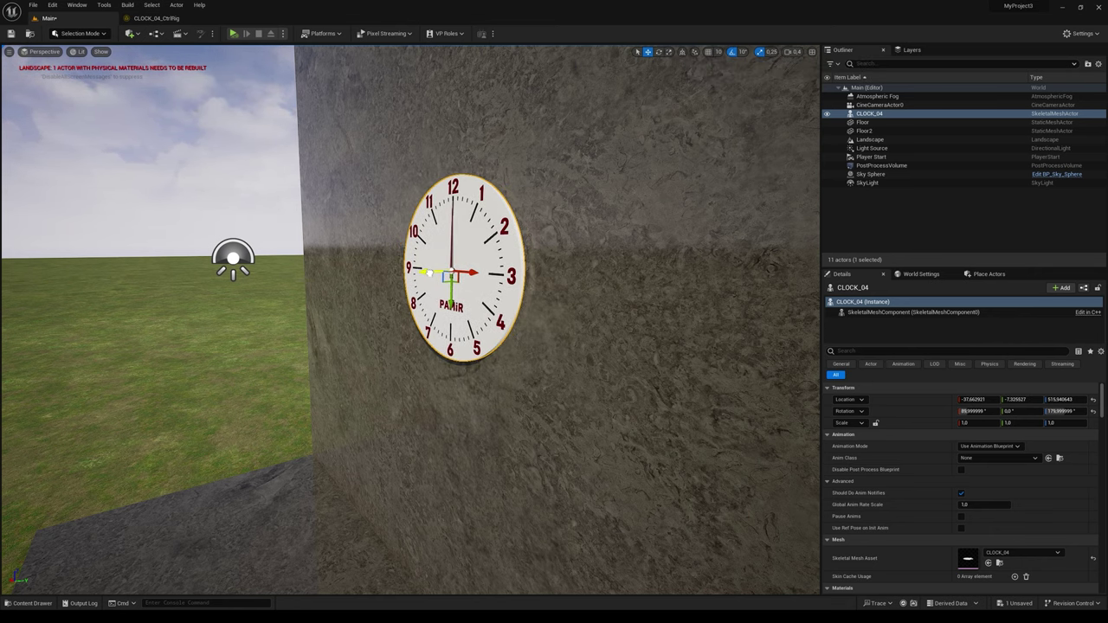
mouse_move(456, 283)
right_mouse_down()
mouse_move(519, 286)
mouse_move(467, 286)
mouse_move(511, 313)
right_mouse_up()
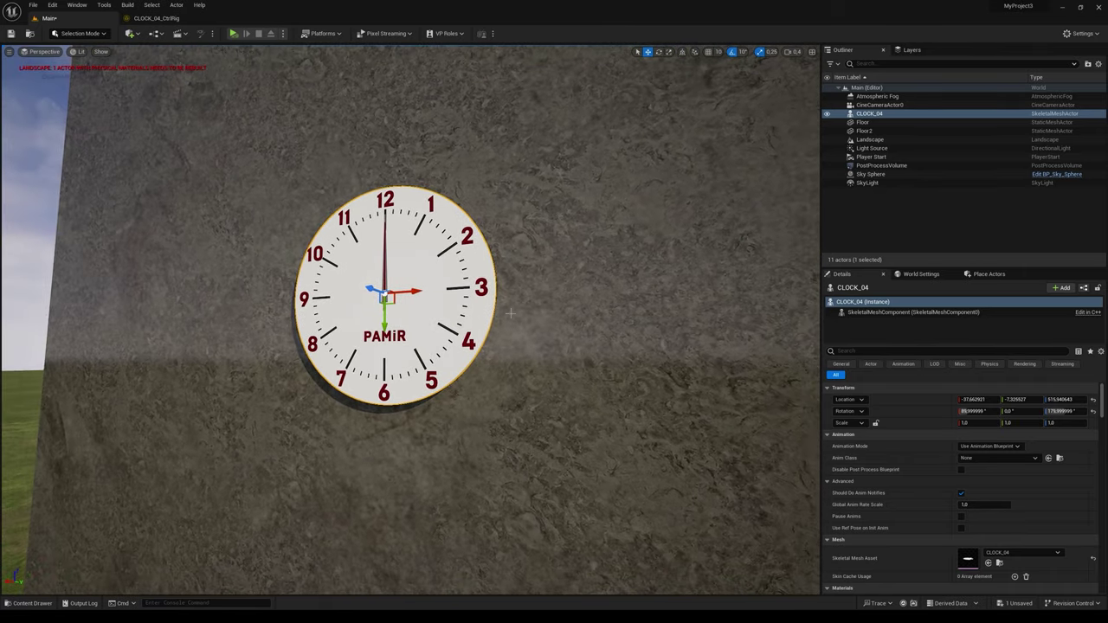
key("Escape")
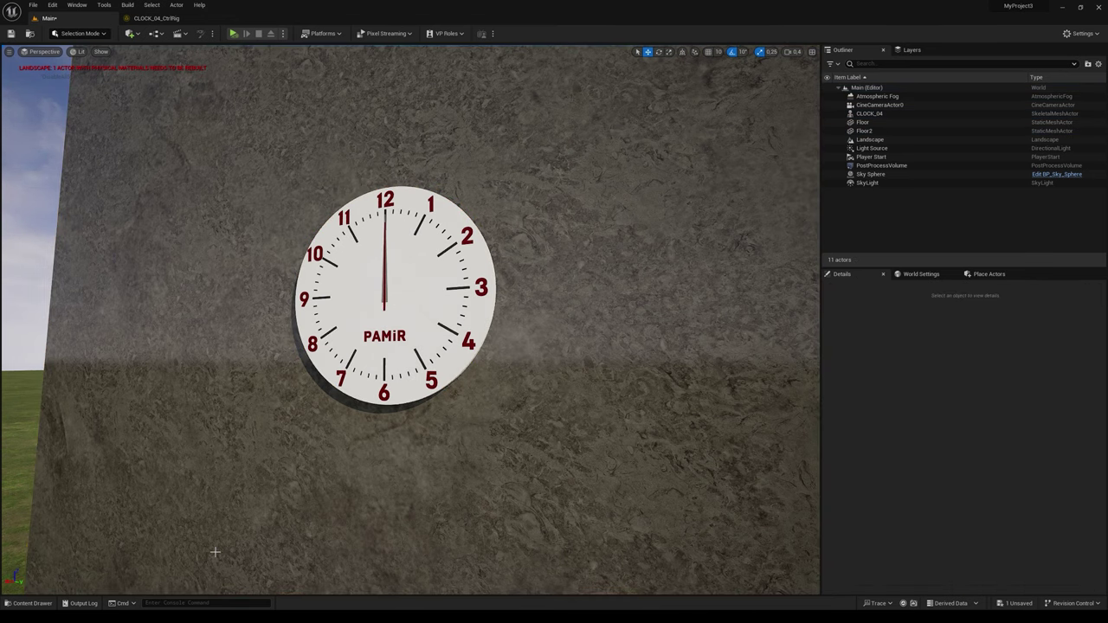
Step: Create an Animation Blueprint for the CLOCK_04 mesh with its default name
left_click(32, 602)
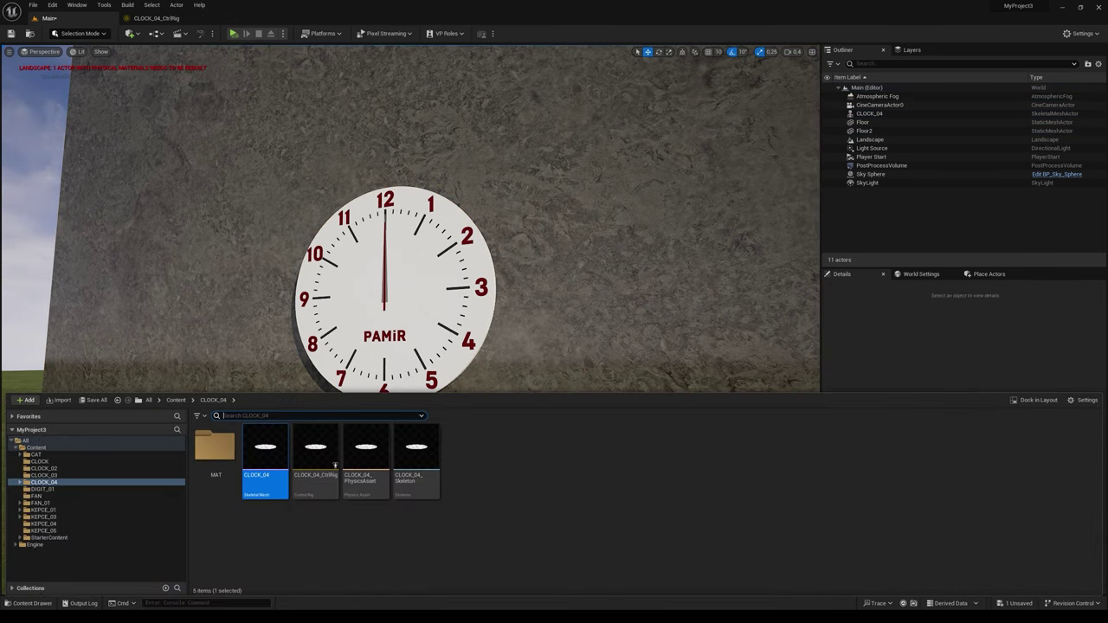
right_click(260, 461)
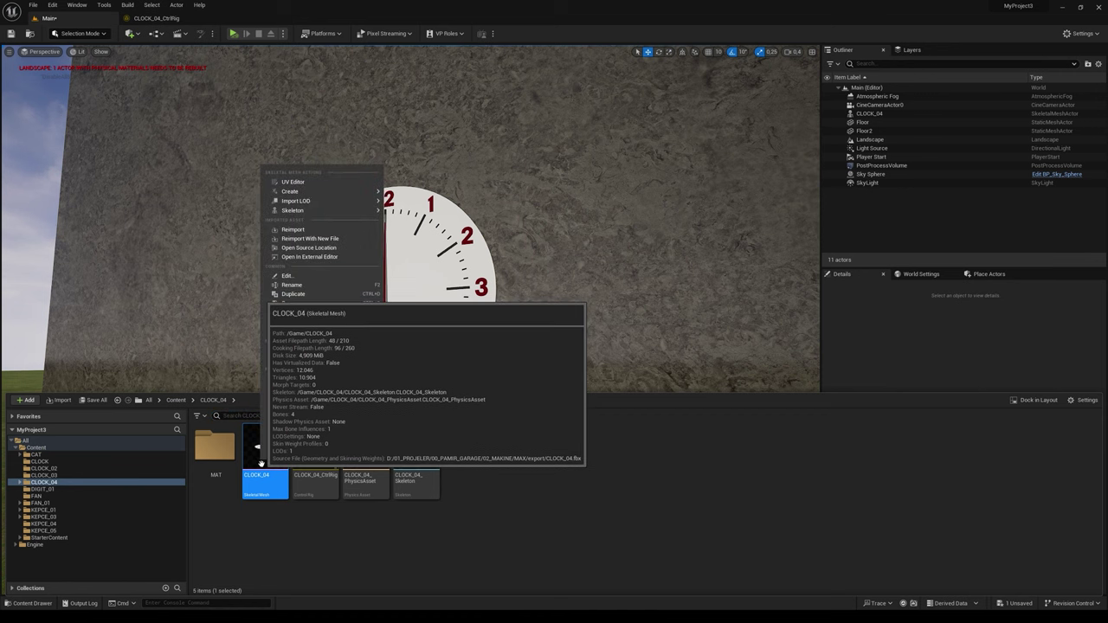
mouse_move(356, 208)
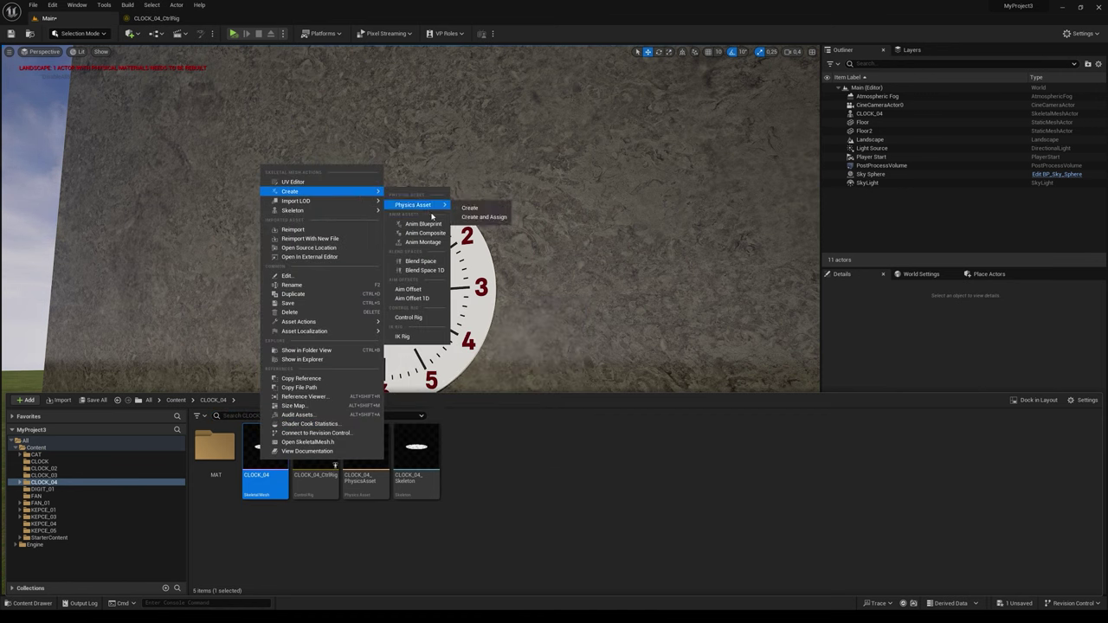
left_click(437, 225)
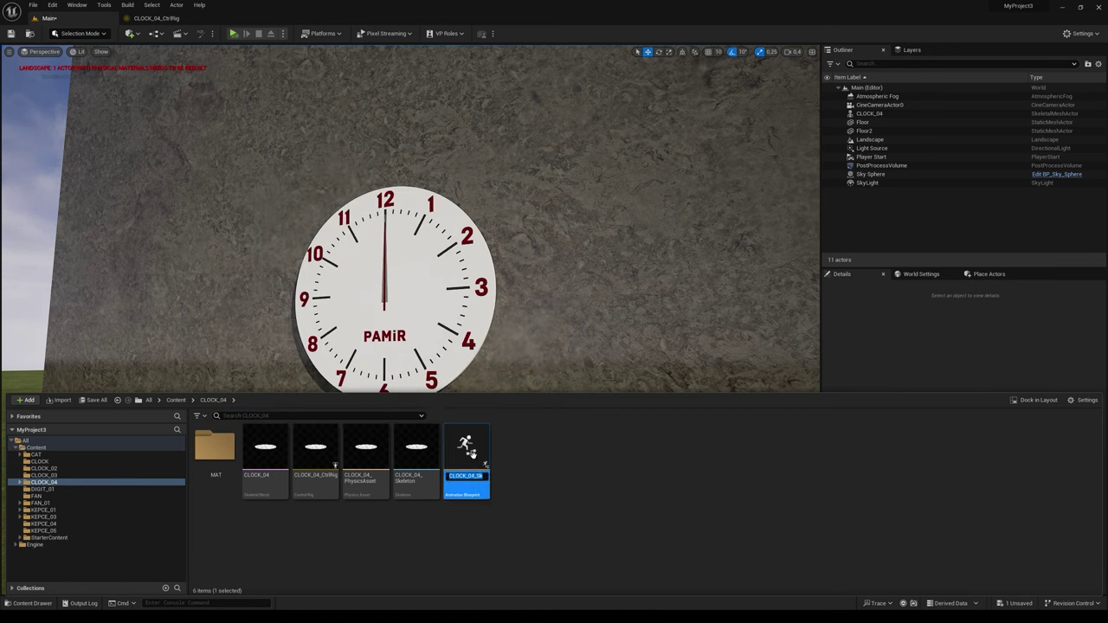
key("Return")
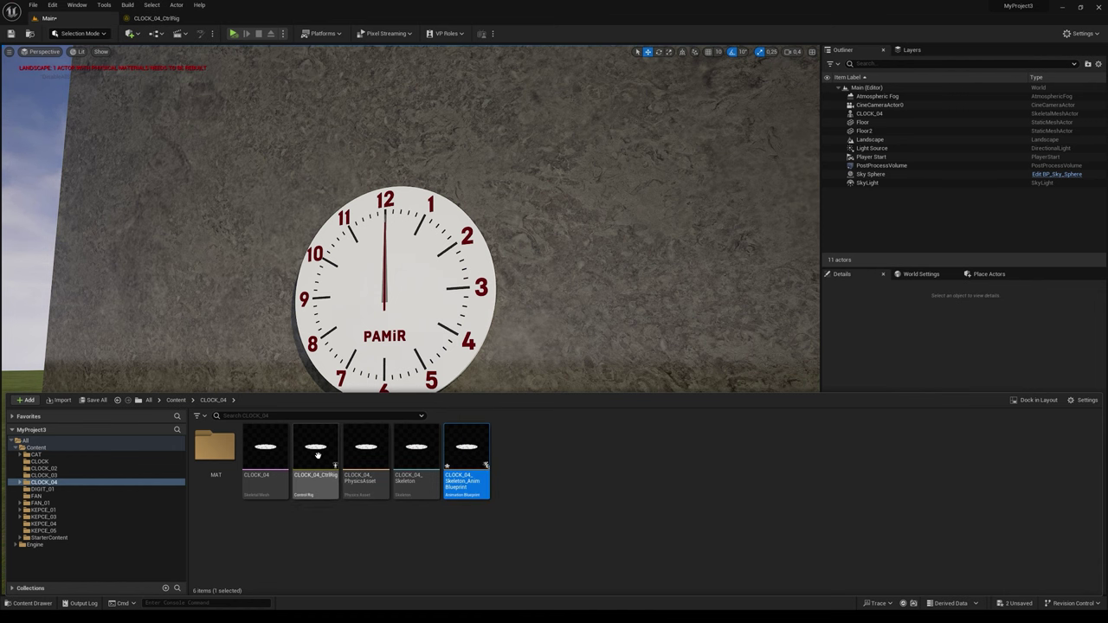
Step: Add a Control Rig node feeding the Output Pose in the new Animation Blueprint
double_click(460, 453)
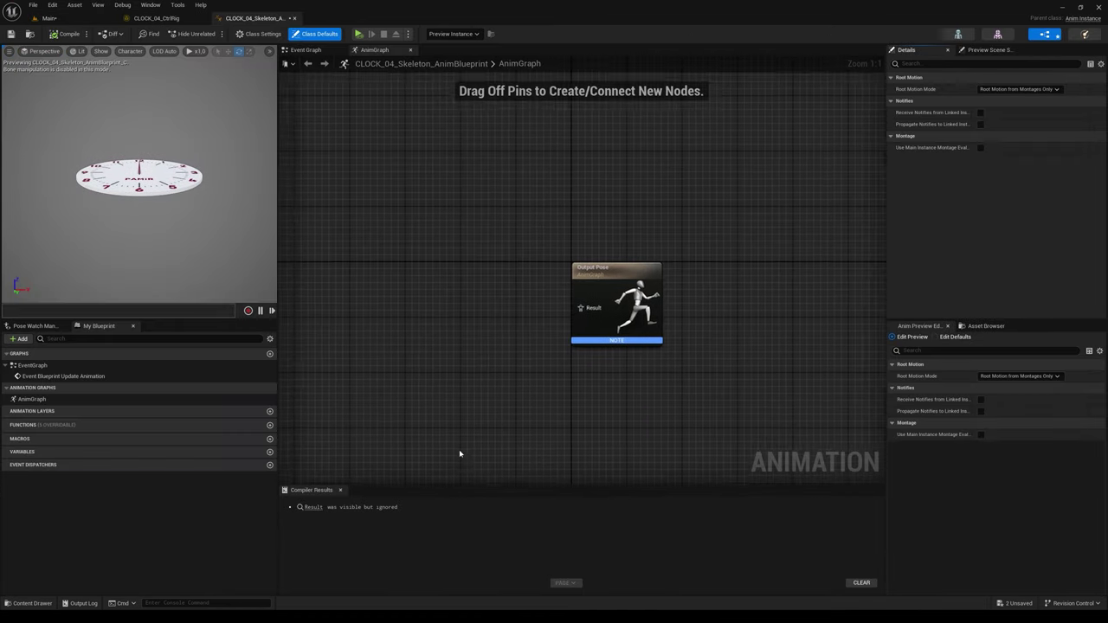
left_click_drag(537, 328, 446, 333)
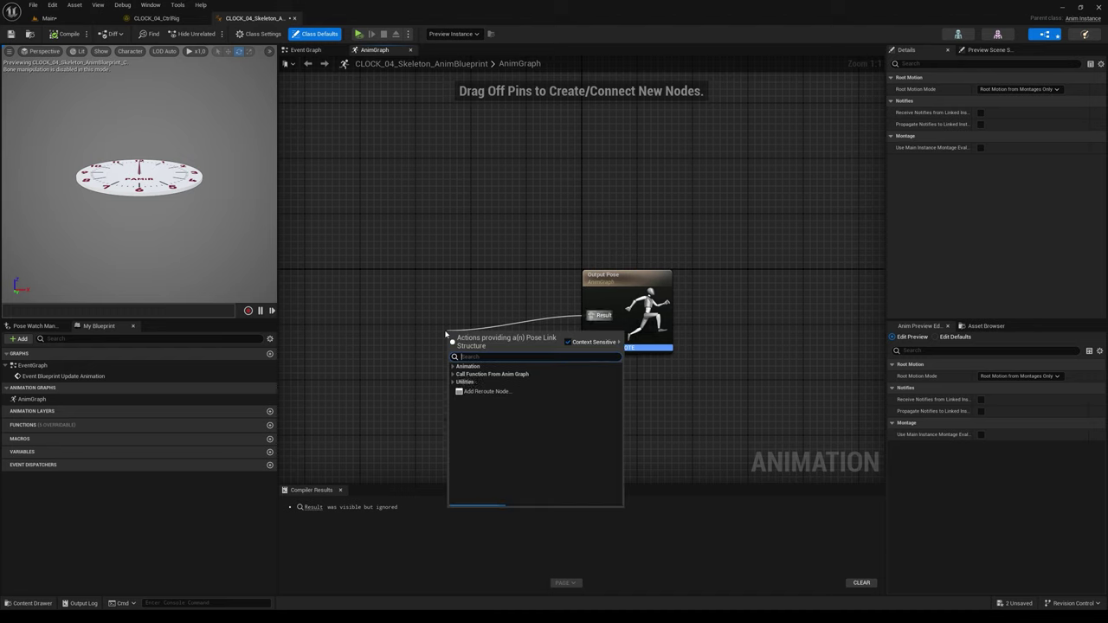
type("CONTROL")
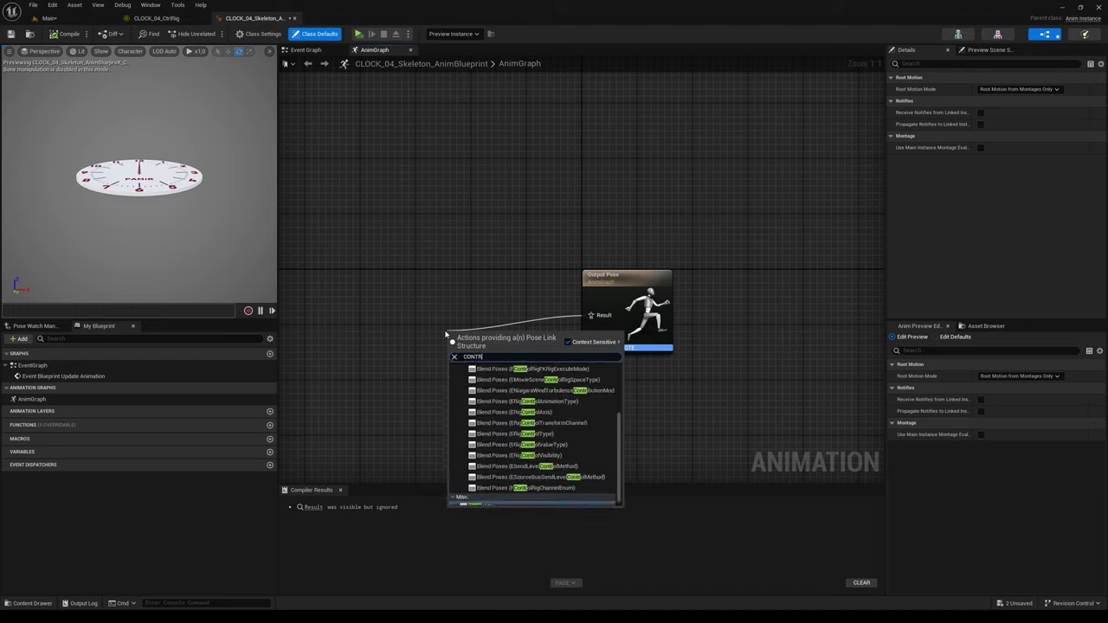
left_click(501, 502)
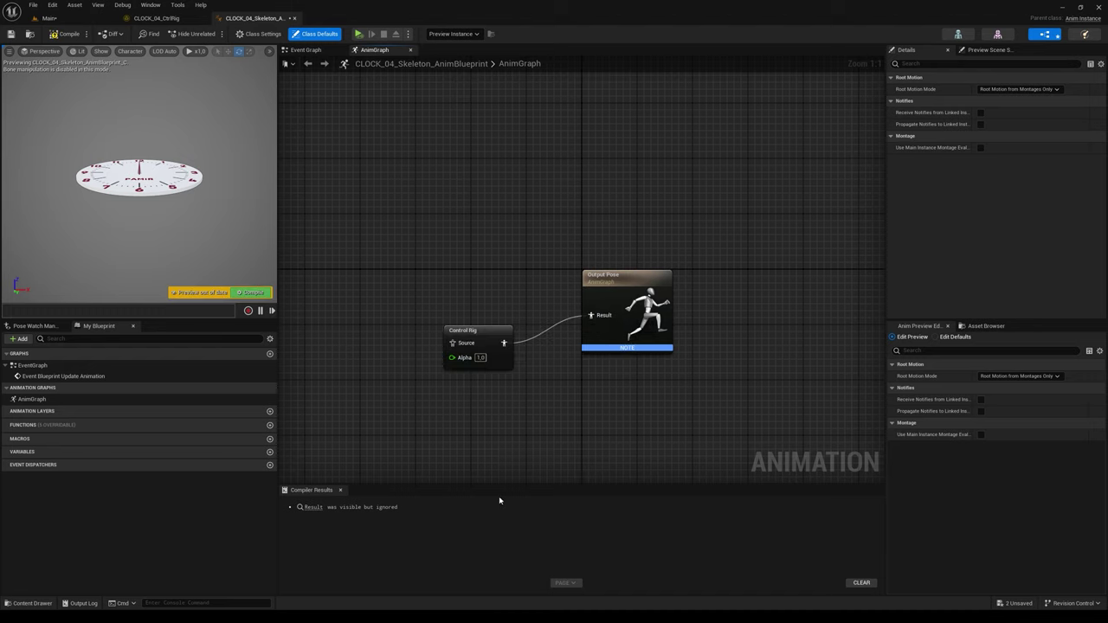
left_click_drag(494, 336, 457, 288)
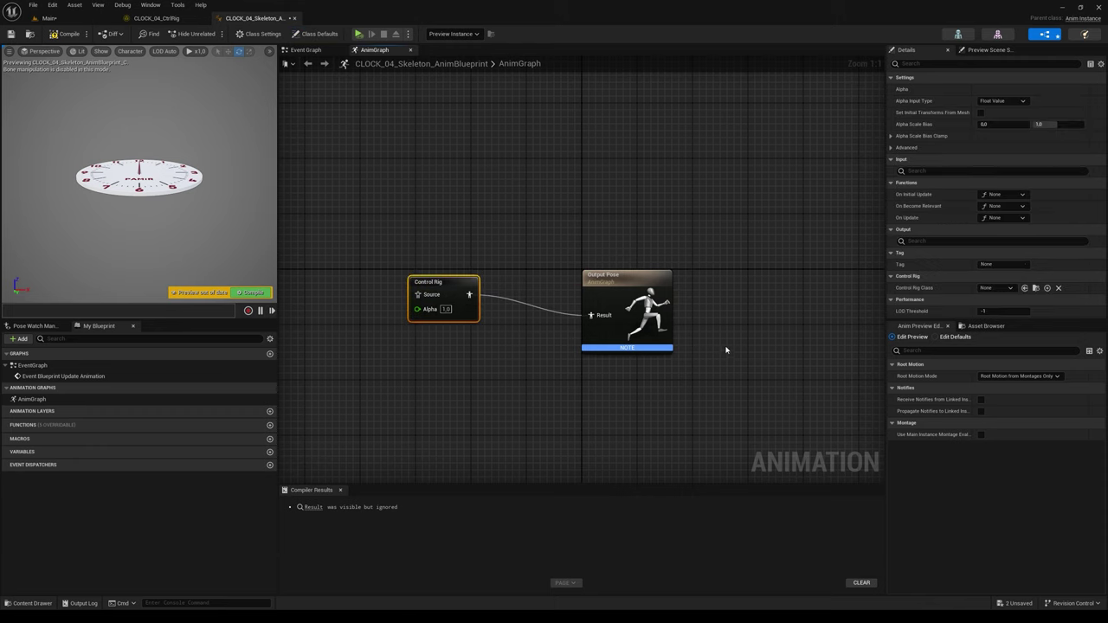
Step: Set the node's Control Rig Class to CLOCK_04_CtrlRig, compile, and close the blueprint
left_click(48, 603)
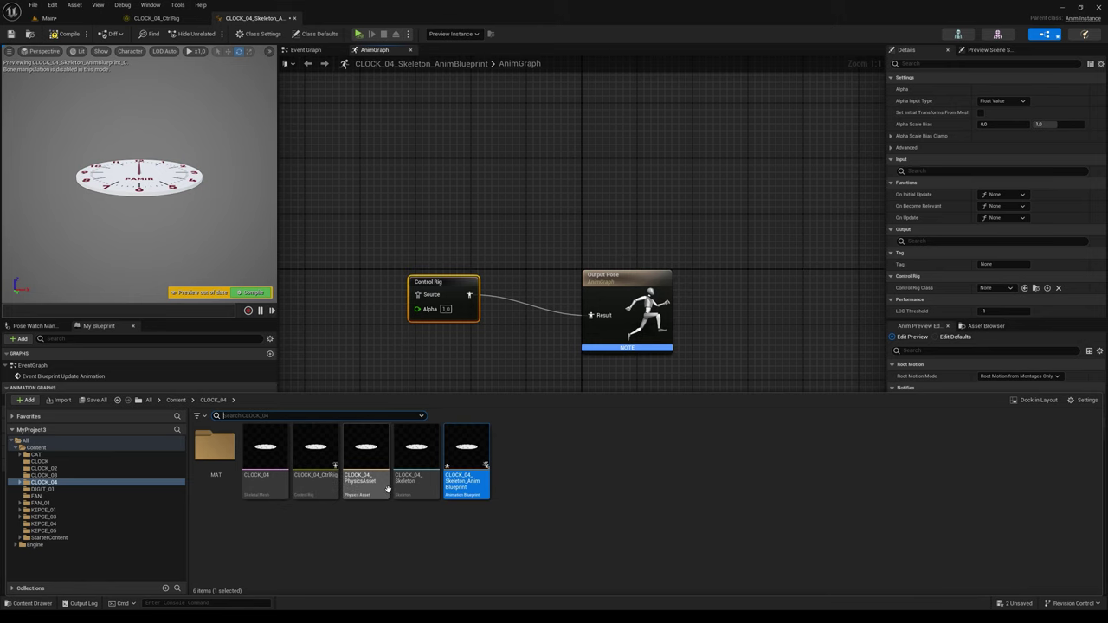
left_click(319, 457)
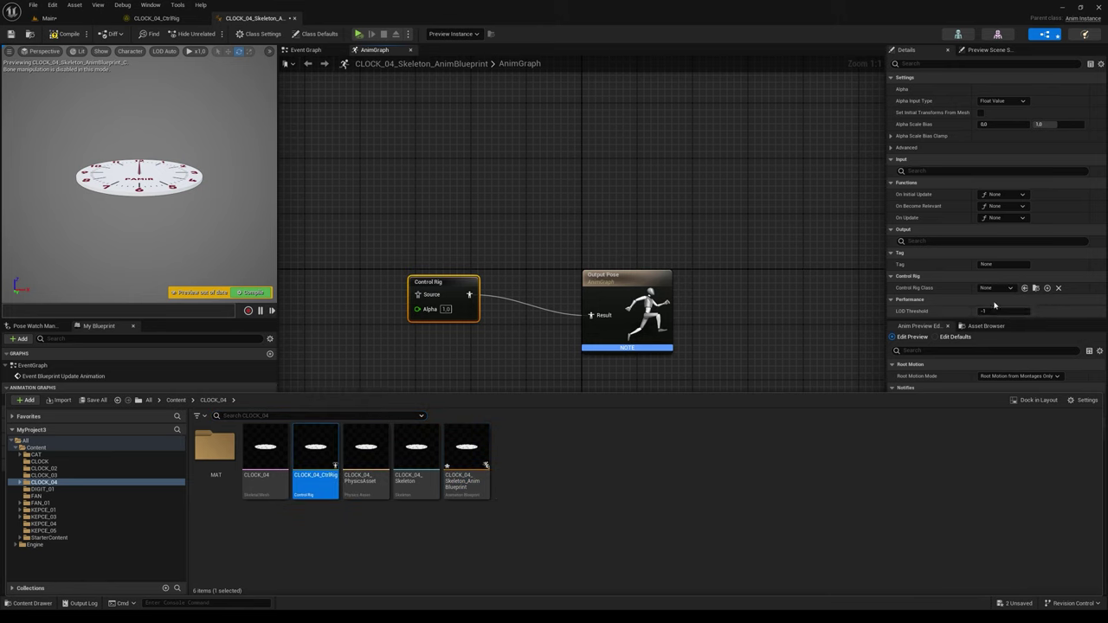
left_click(1026, 289)
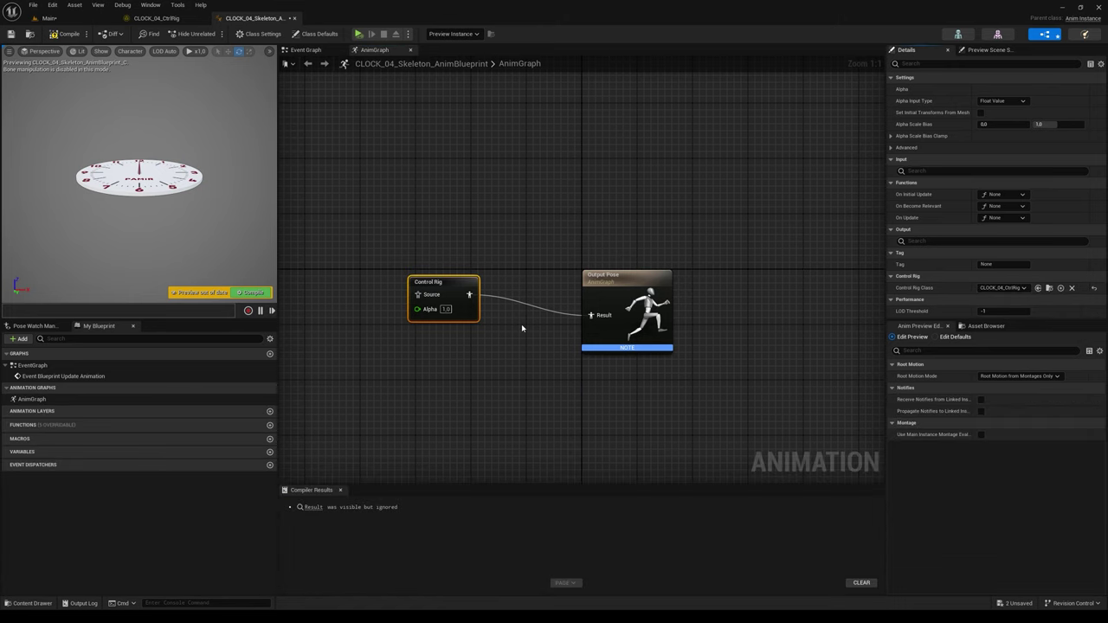
left_click(65, 34)
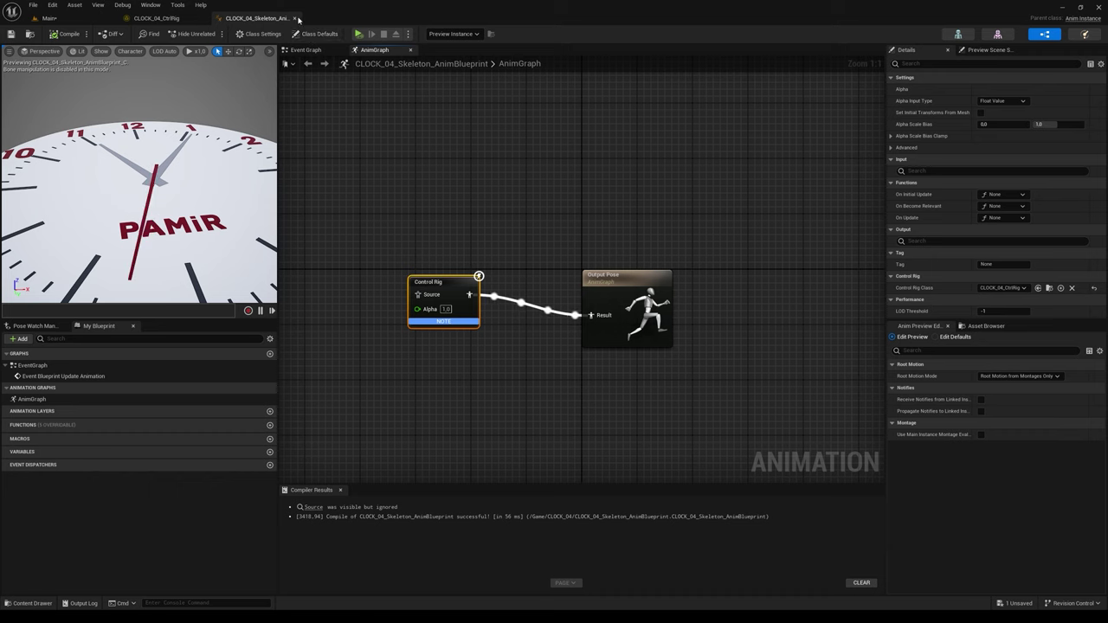
left_click(295, 19)
left_click(84, 19)
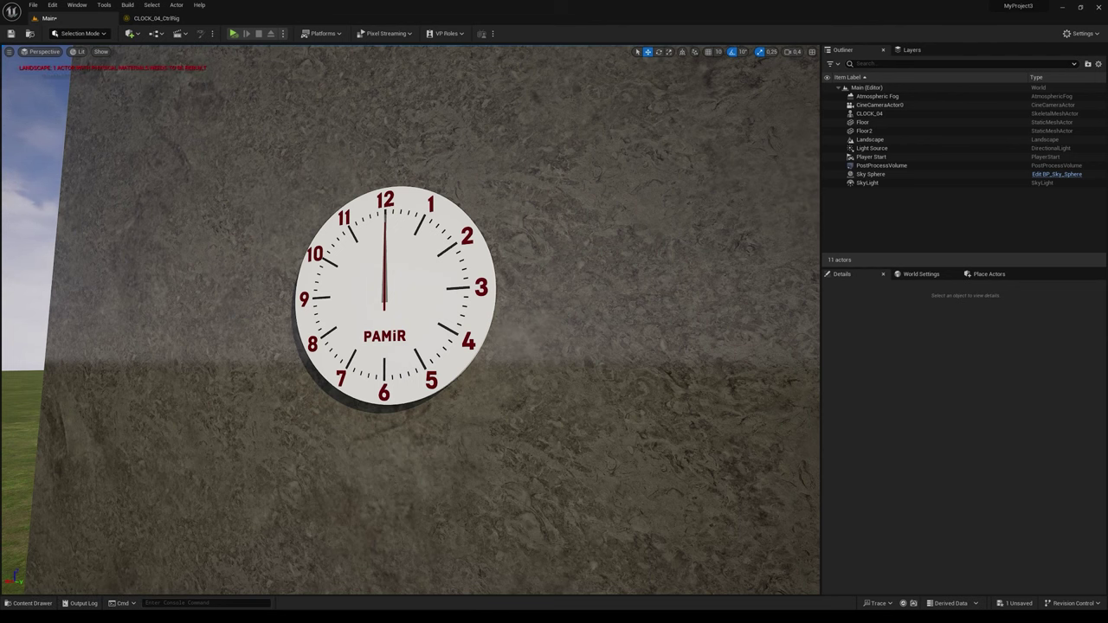
Step: Set the wall clock's Anim Class to the CLOCK_04_Skeleton_AnimBlueprint
left_click(410, 387)
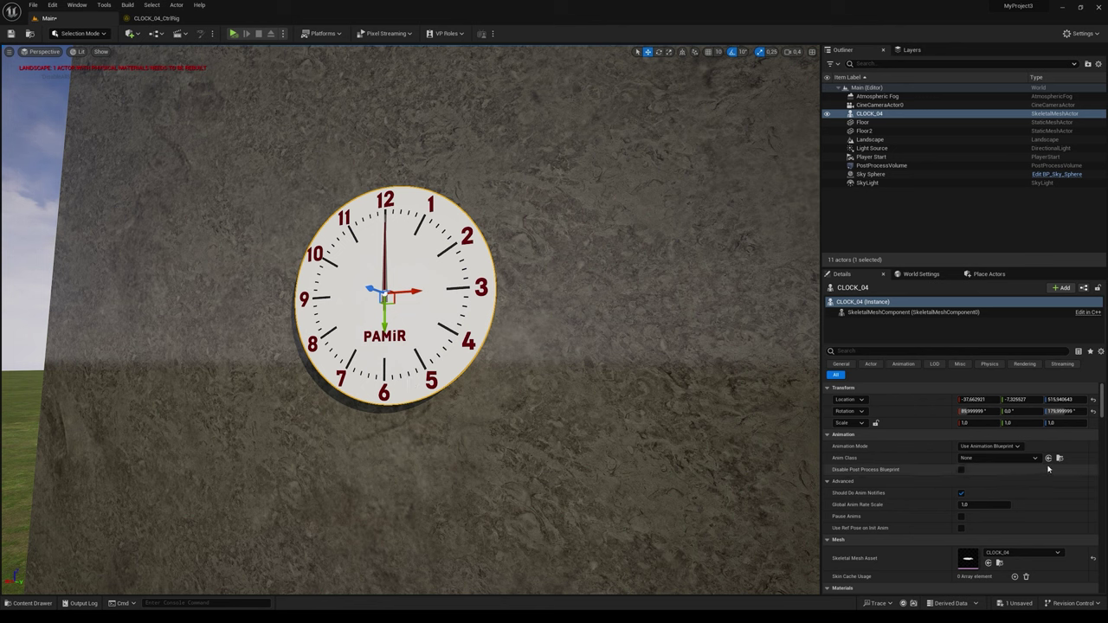
left_click(50, 604)
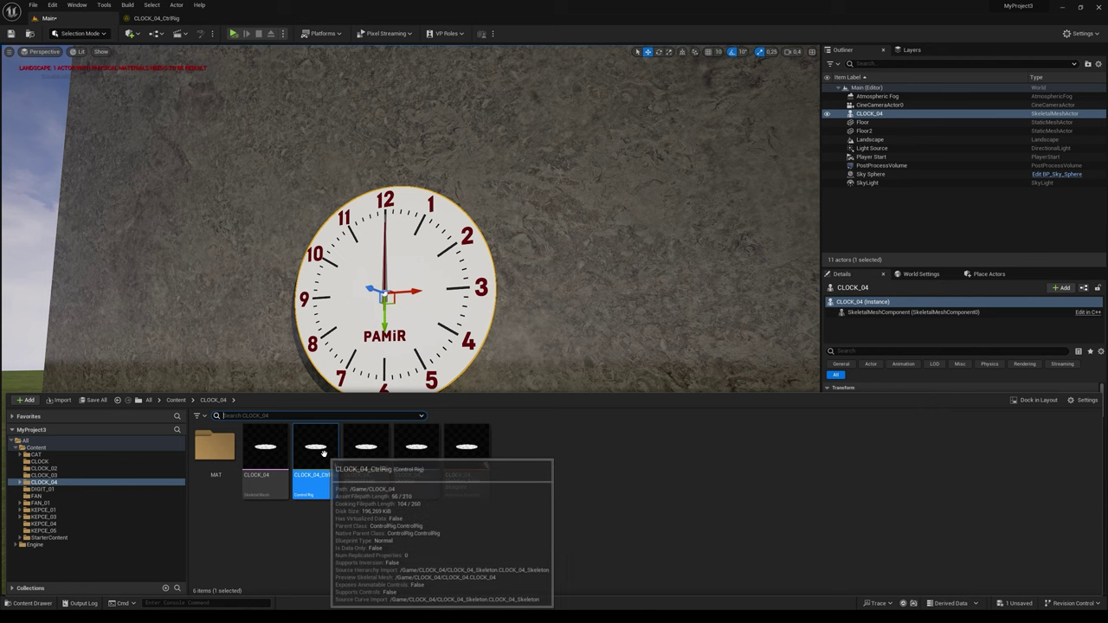
left_click(474, 465)
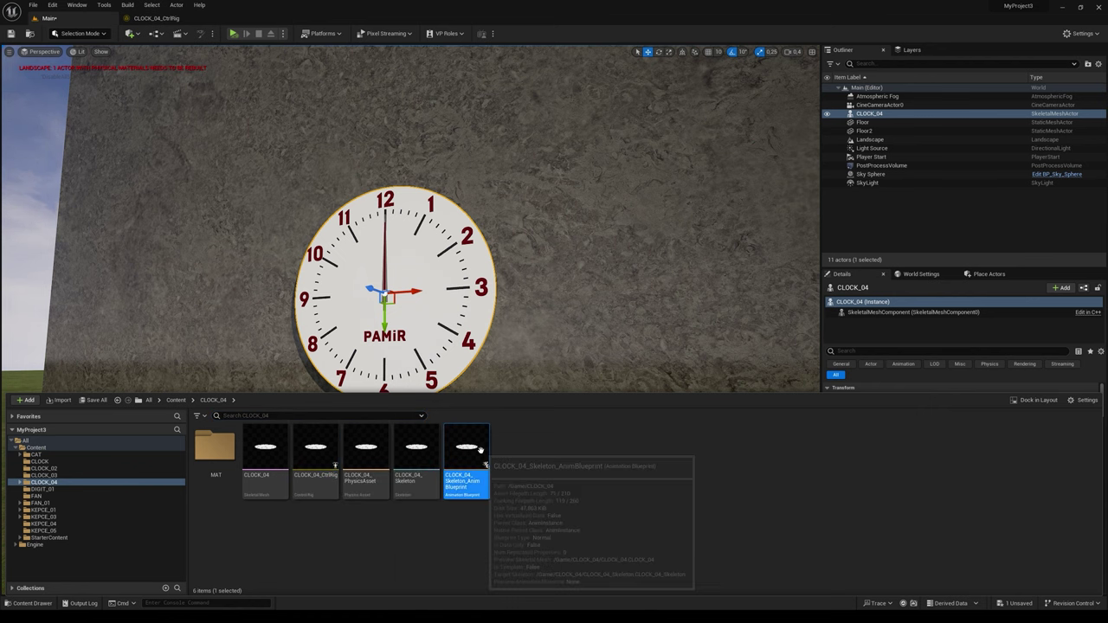
left_click(864, 285)
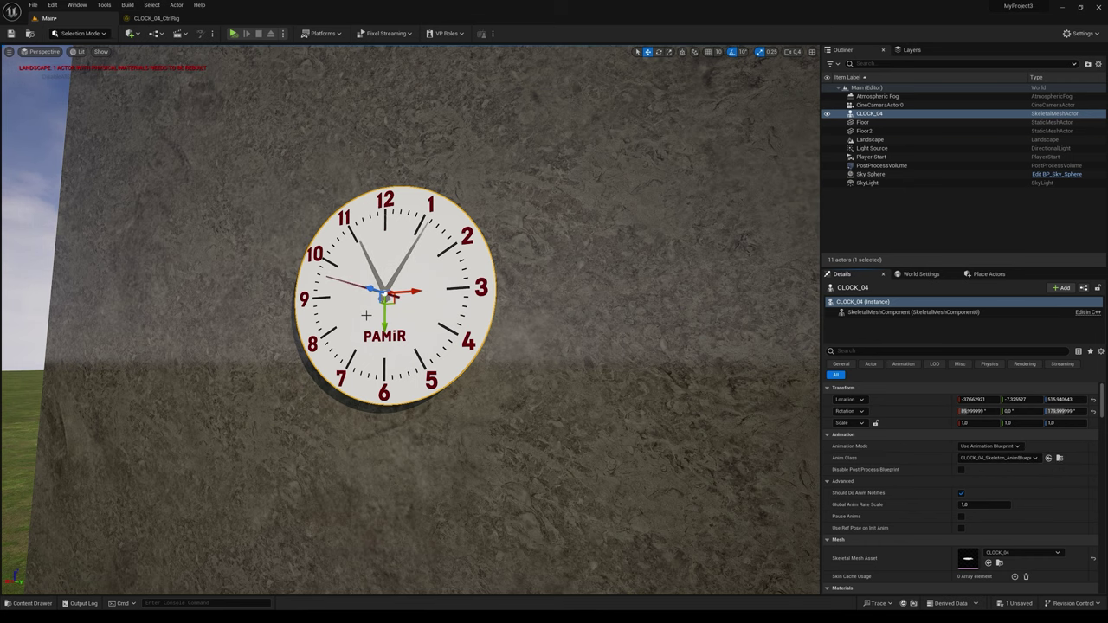
Step: Play the level fullscreen to watch the clock hands track real time
left_click(233, 34)
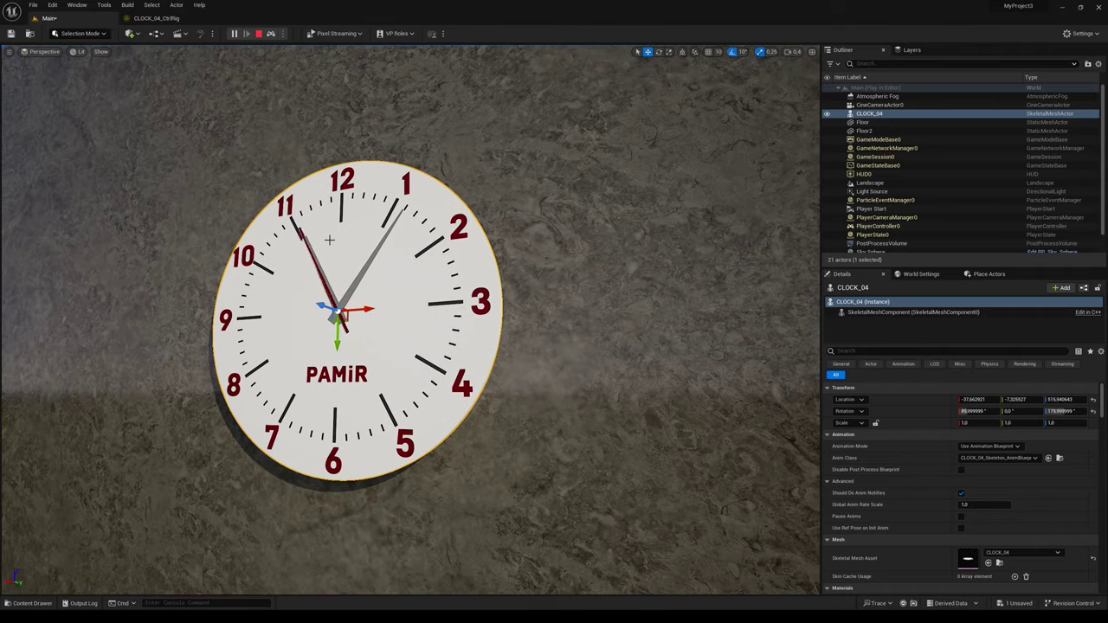
key("F11")
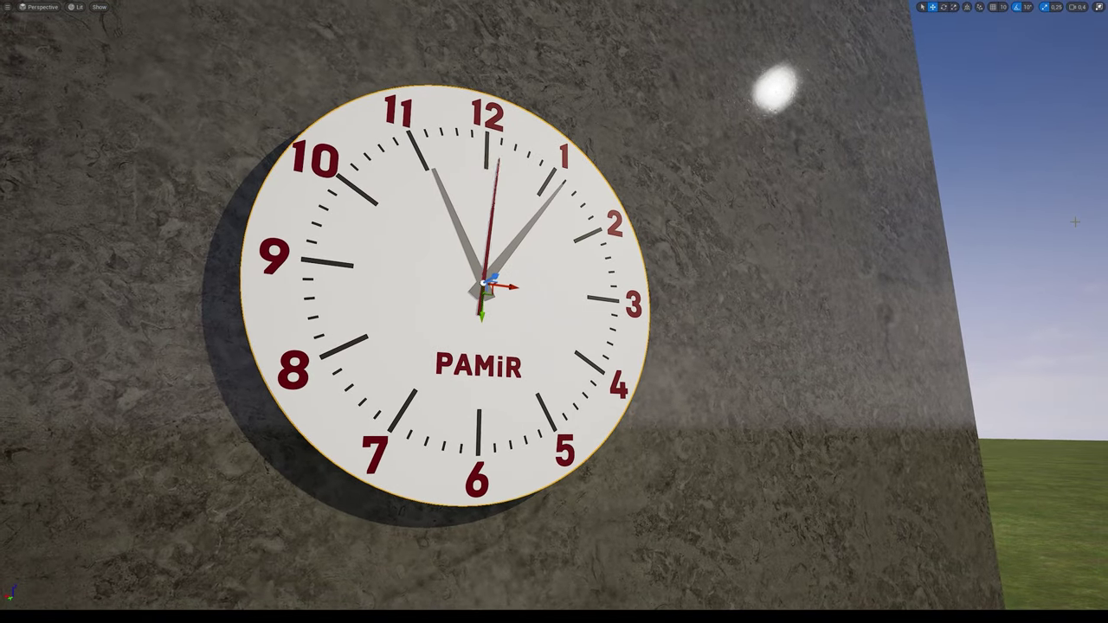
left_click(1070, 223)
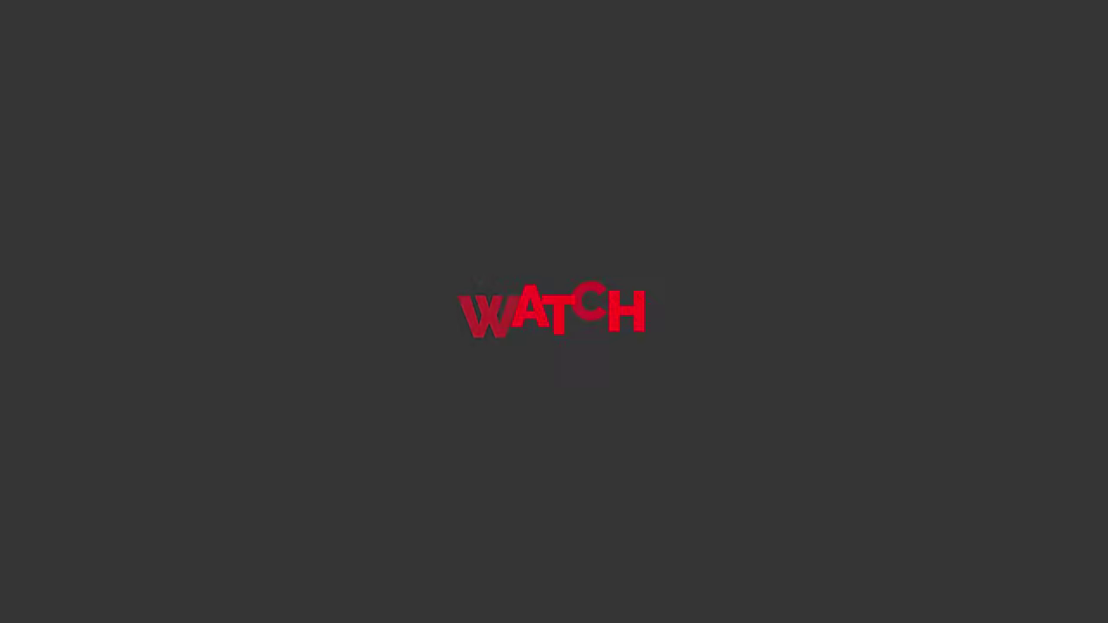